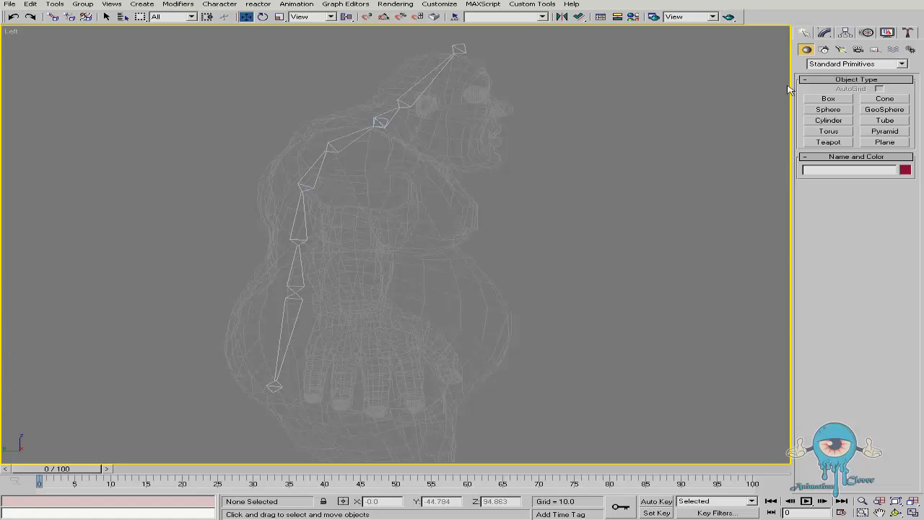
- Place a Dummy helper and a Point helper in front of the character's chest in the left view
left_click(873, 50)
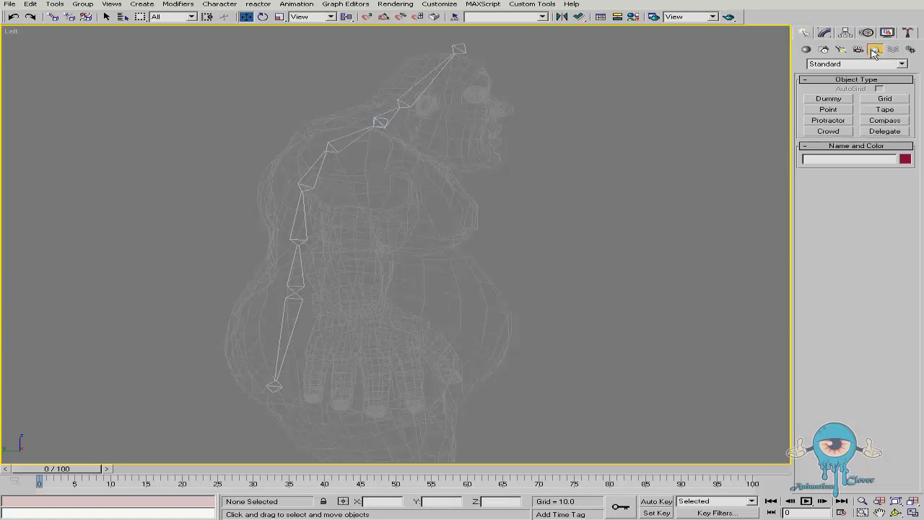
left_click(829, 99)
left_click_drag(542, 206, 586, 219)
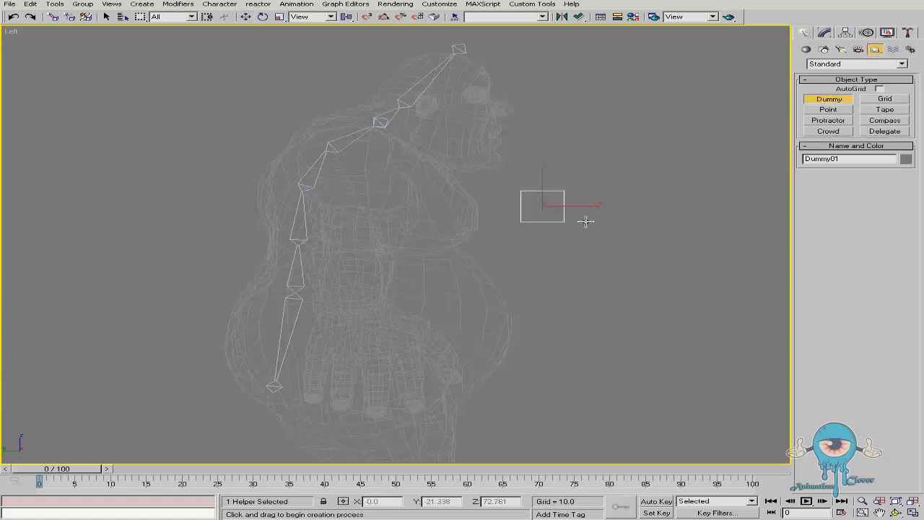
left_click(829, 109)
left_click(634, 210)
right_click(586, 148)
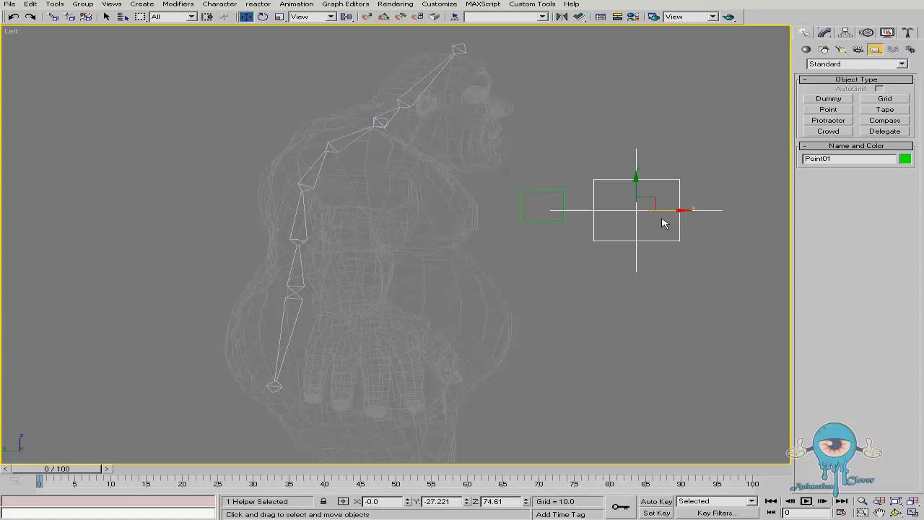
- Delete the Dummy and Point helpers together
left_click(517, 236, "ctrl")
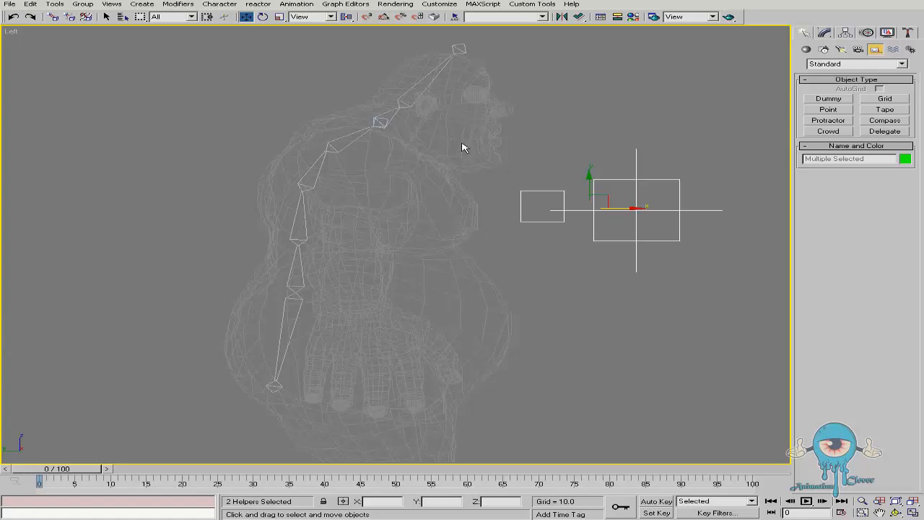
middle_click_drag(613, 165, 589, 173)
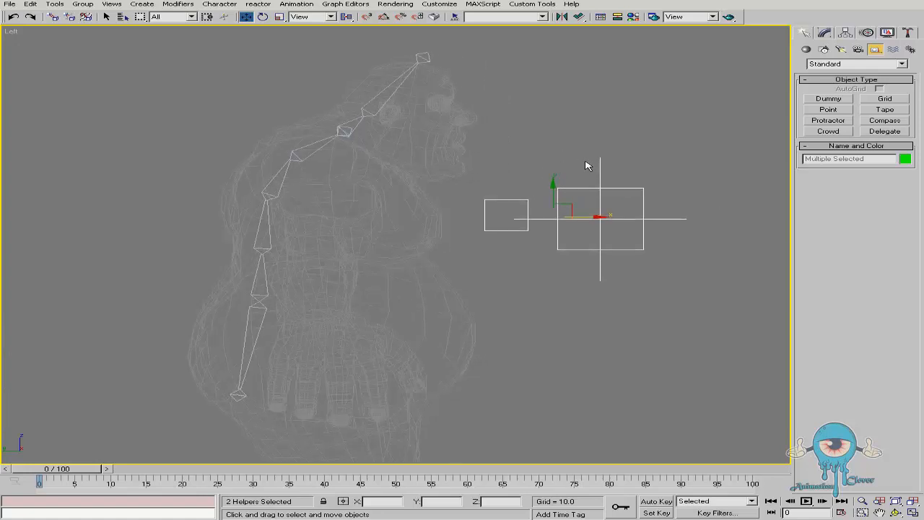
key("Delete")
middle_click_drag(398, 210, 458, 208)
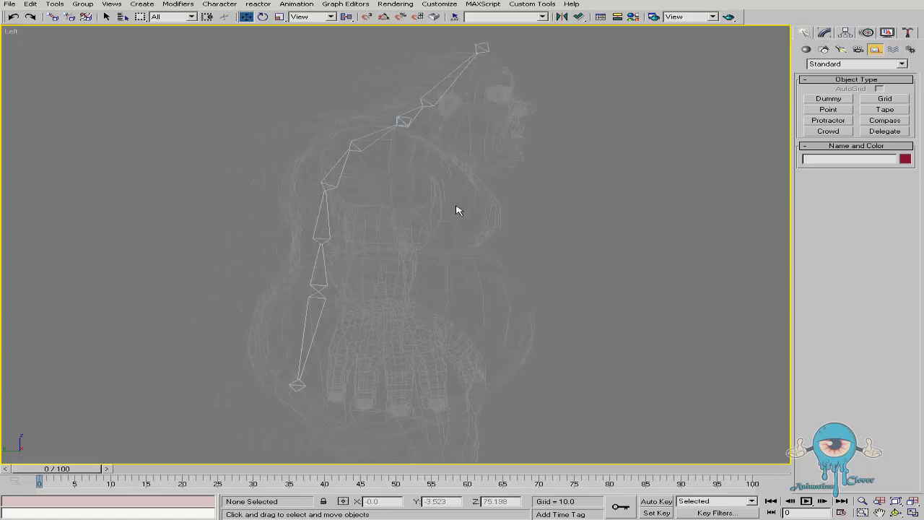
- Review the selection filter categories and the hide-by-category options that apply to shapes
left_click(824, 49)
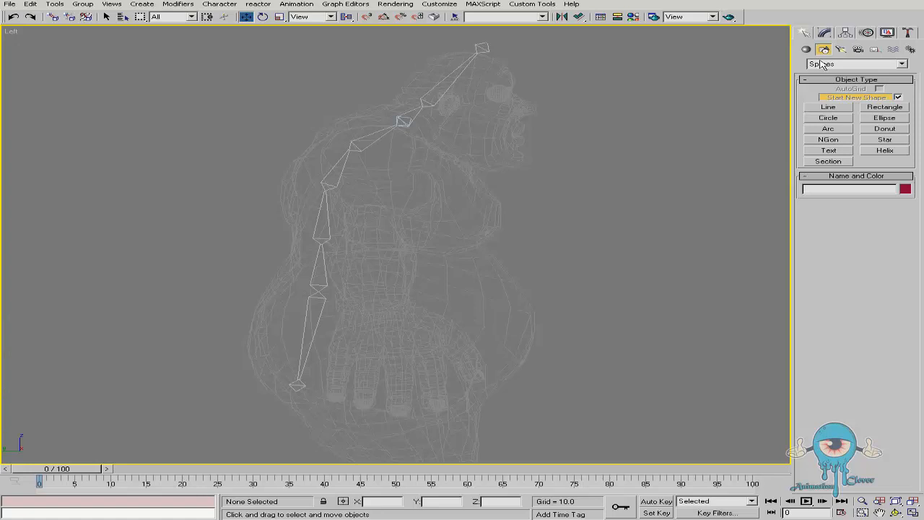
middle_click_drag(600, 174, 588, 177)
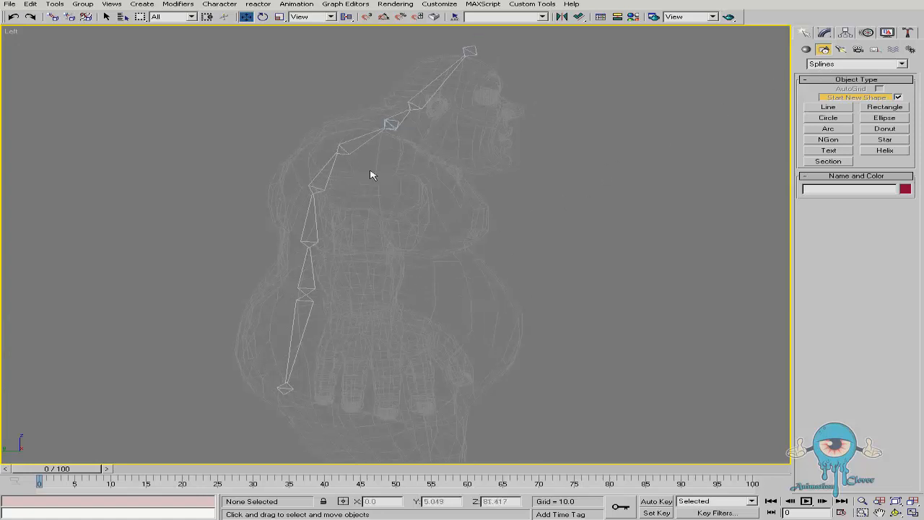
left_click(192, 17)
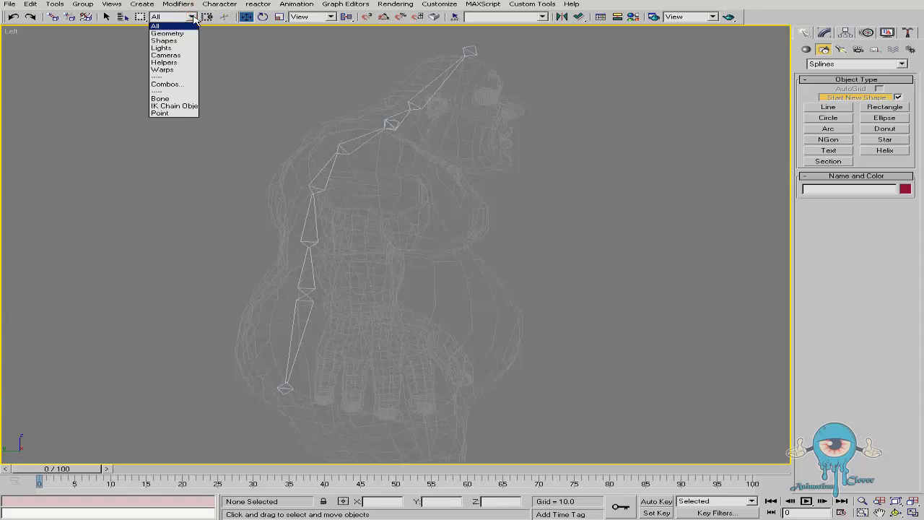
left_click(193, 17)
left_click(887, 32)
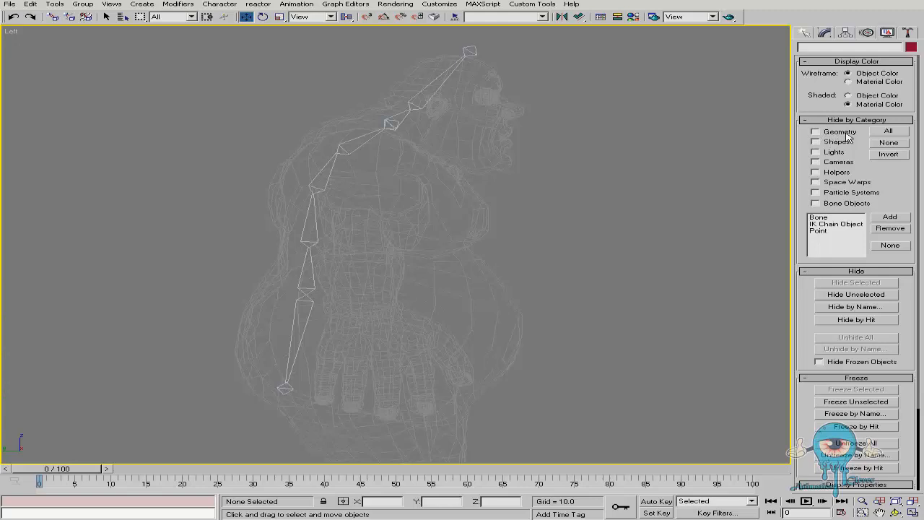
left_click(803, 32)
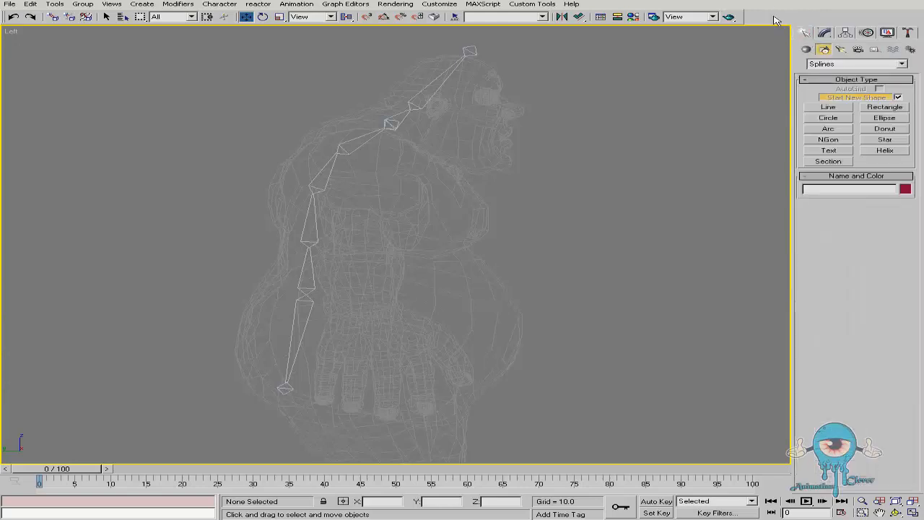
left_click(826, 119)
middle_click_drag(532, 219, 505, 223)
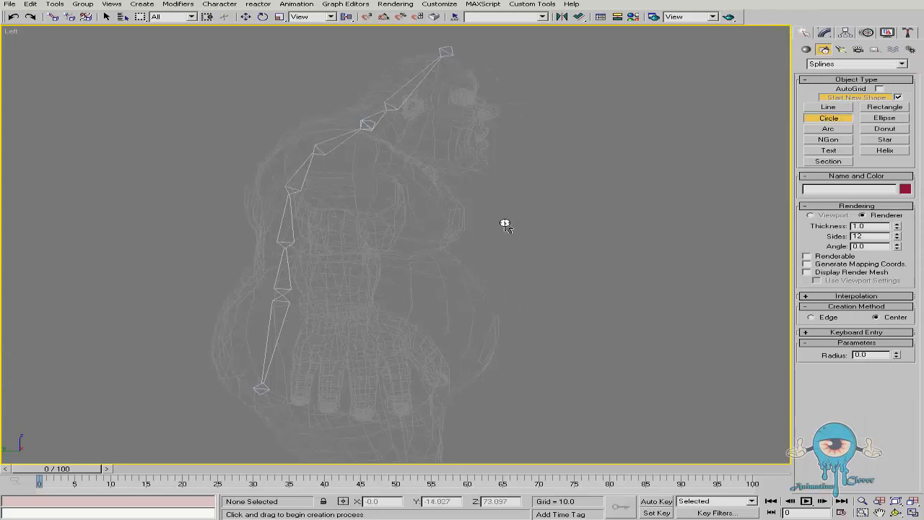
right_click(518, 306)
- Examine the shaded character with its spine bones from an angled view and from the left
key("F3")
middle_click_drag(366, 262, 338, 265, "alt")
left_click(117, 279)
middle_click_drag(234, 283, 382, 234)
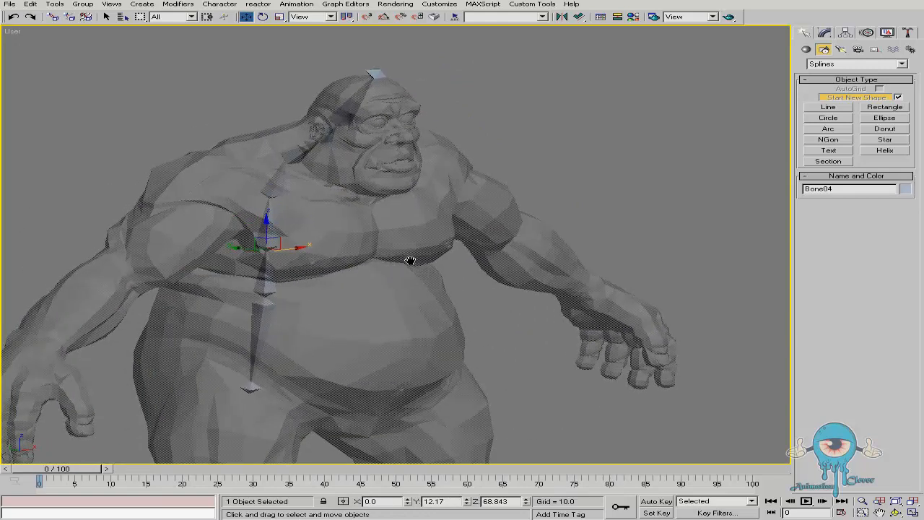
middle_click_drag(410, 258, 434, 231)
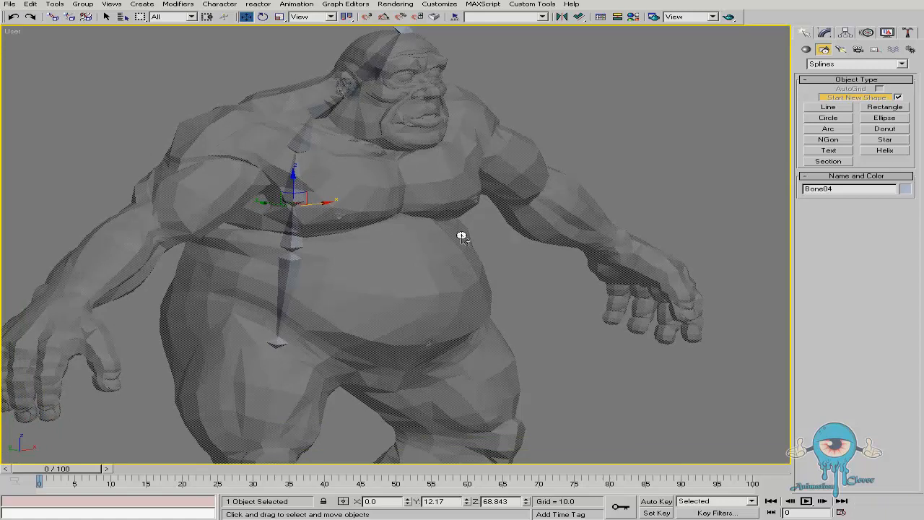
key("l")
key("alt+z")
left_click_drag(392, 252, 363, 150)
middle_click_drag(351, 205, 379, 205)
right_click(382, 208)
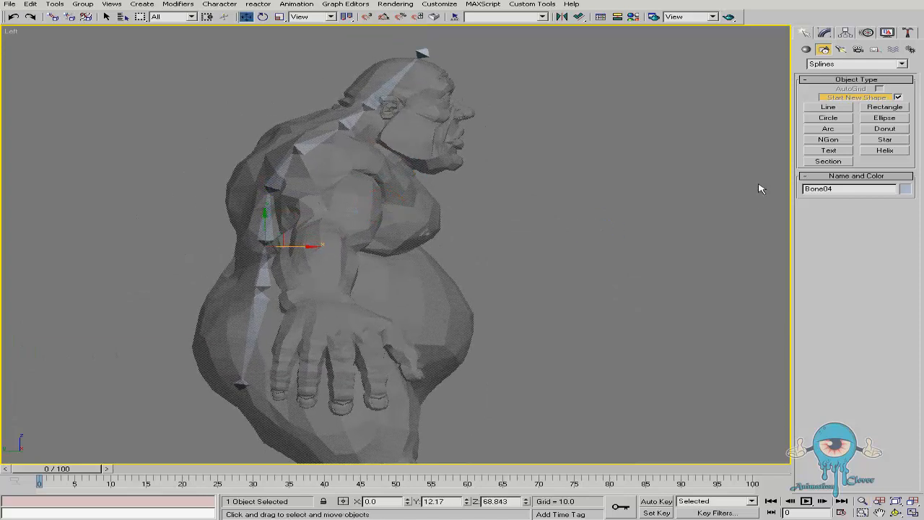
- Draw a circle with a radius of about 22 in the top view, centred just in front of the character
left_click(831, 117)
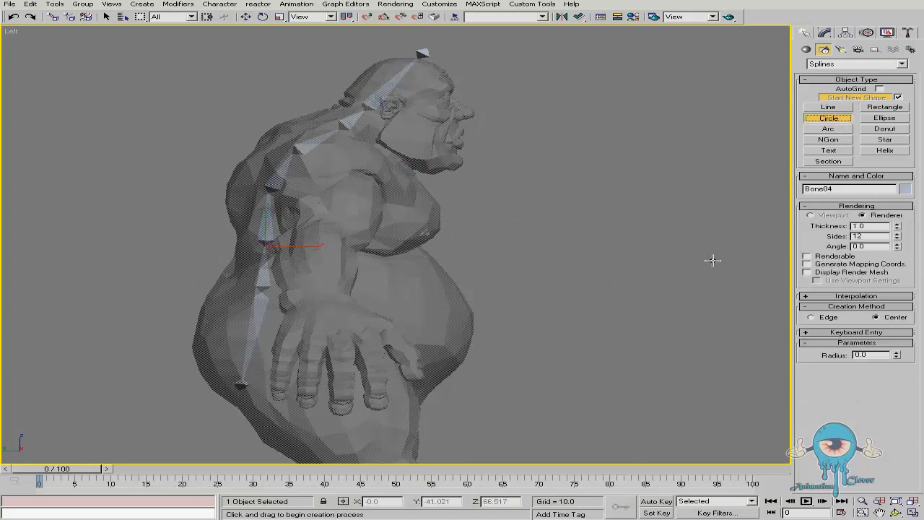
key("t")
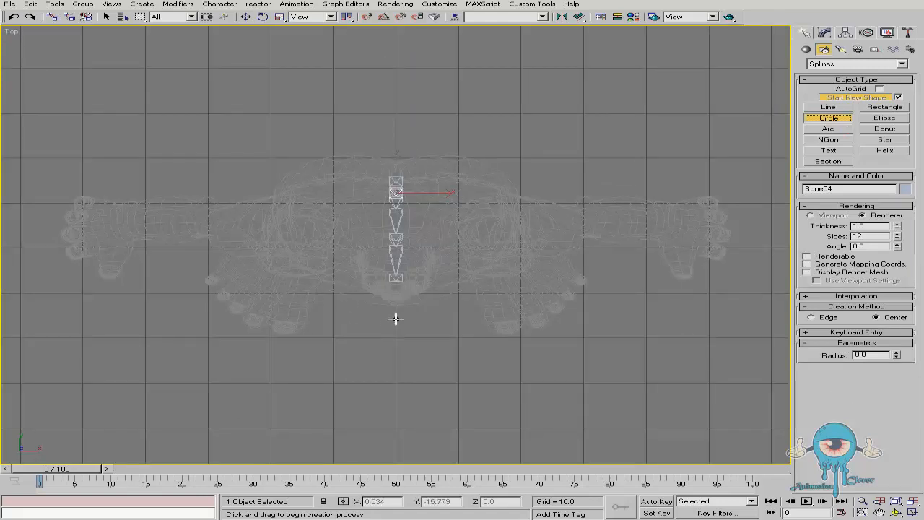
left_click_drag(397, 319, 415, 415)
middle_click_drag(407, 286, 500, 260, "alt")
right_click(516, 258)
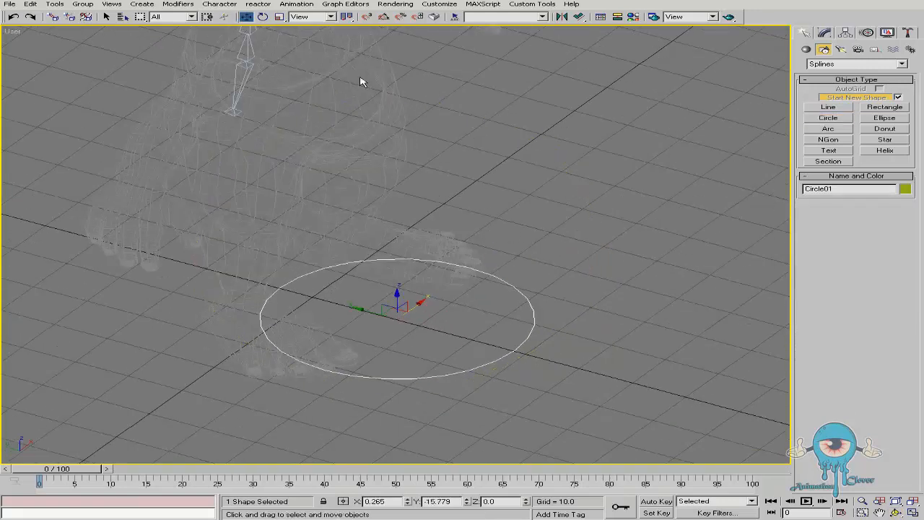
- Set the circle's absolute X position to 0
right_click(247, 19)
left_click_drag(284, 96, 132, 73)
right_click(126, 98)
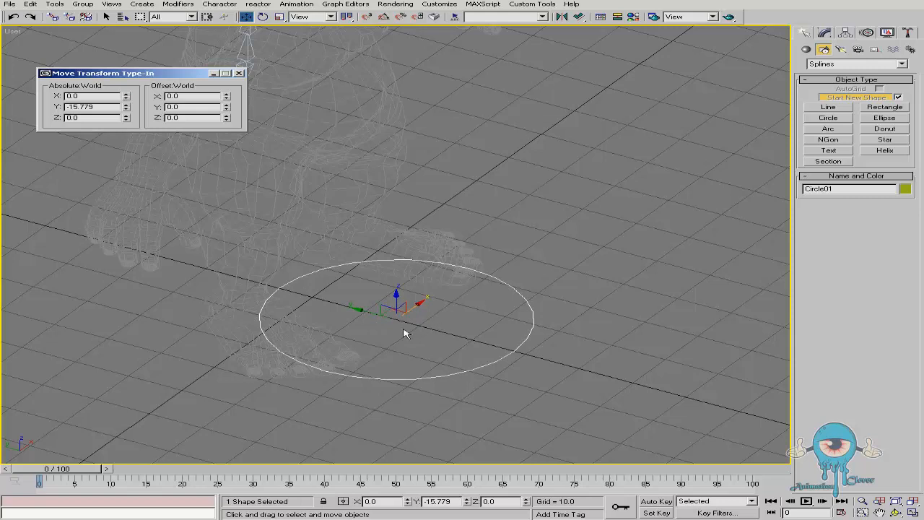
middle_click_drag(409, 324, 477, 309)
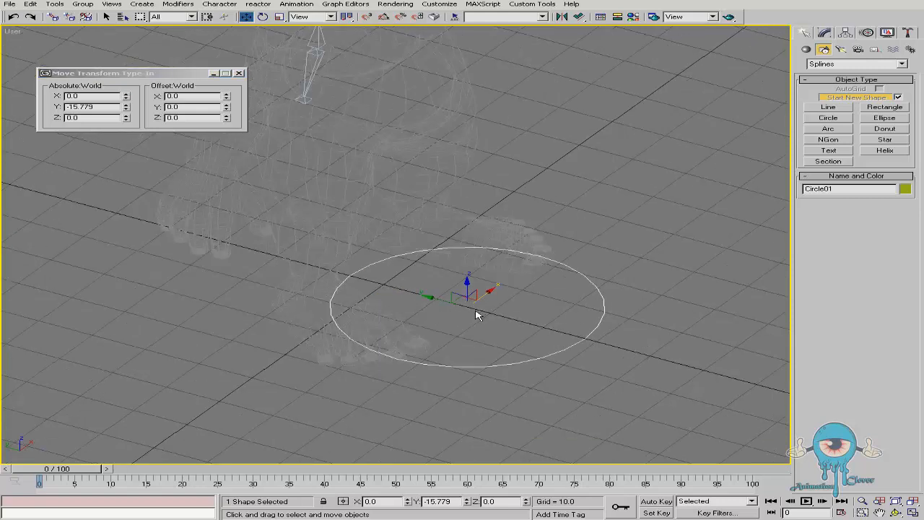
- Move the circle up around the character's waist in the shaded left view, to about Y 4.4 and Z 61.4
key("l")
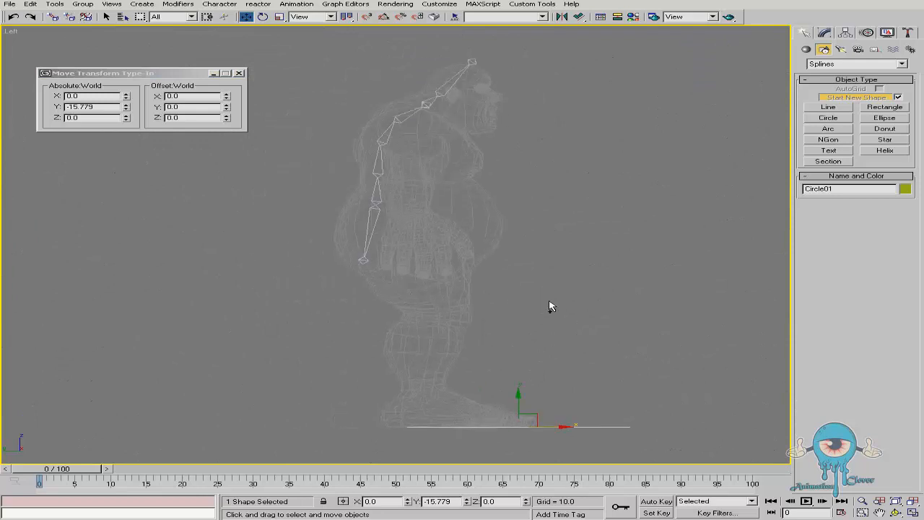
key("F3")
mouse_move(542, 419)
left_mouse_down()
mouse_move(424, 186)
mouse_move(433, 191)
left_mouse_up()
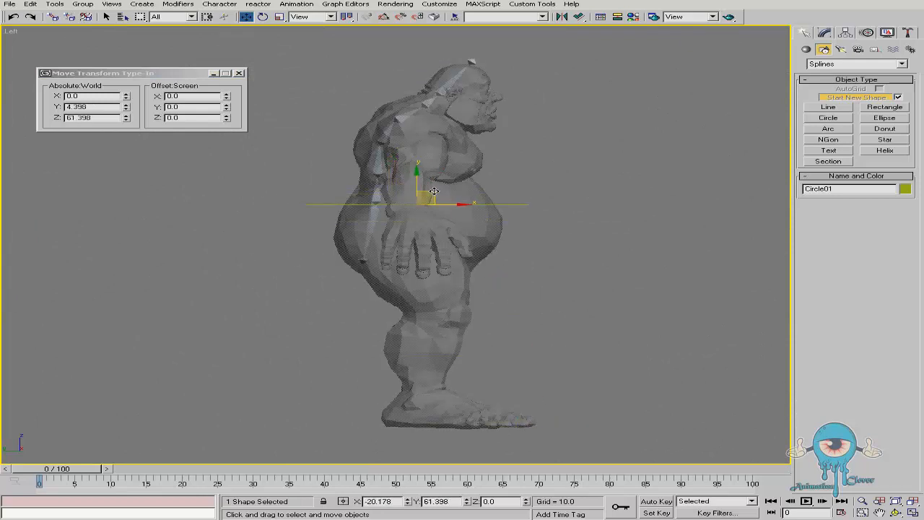
- Inspect the circle's placement around the waist from several angles and from the left view
key("ctrl+r")
left_click_drag(446, 223, 408, 236)
middle_click_drag(418, 210, 418, 150, "ctrl+alt")
key("w")
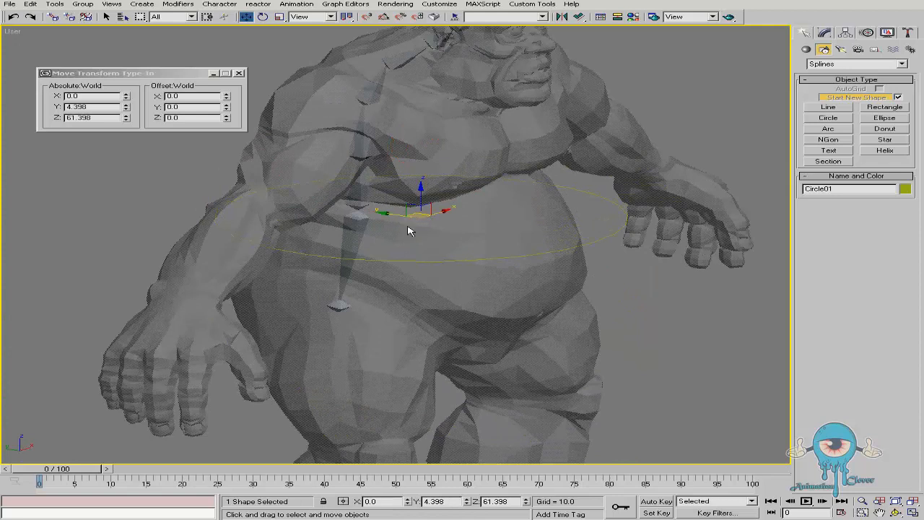
key("ctrl+r")
mouse_move(452, 233)
left_mouse_down()
mouse_move(470, 221)
mouse_move(438, 227)
mouse_move(441, 241)
left_mouse_up()
key("alt+z")
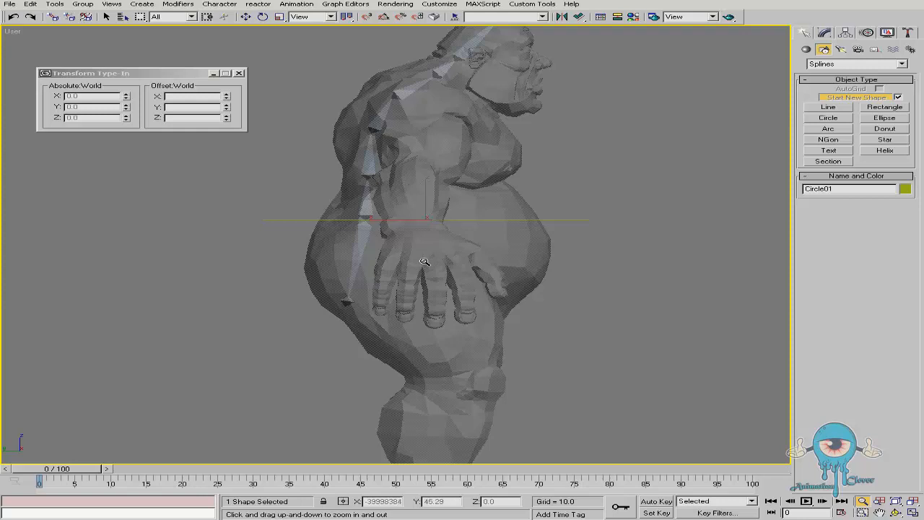
key("ctrl+r")
left_click_drag(466, 224, 431, 258)
key("l")
key("z")
key("alt+z")
key("w")
key("ctrl+r")
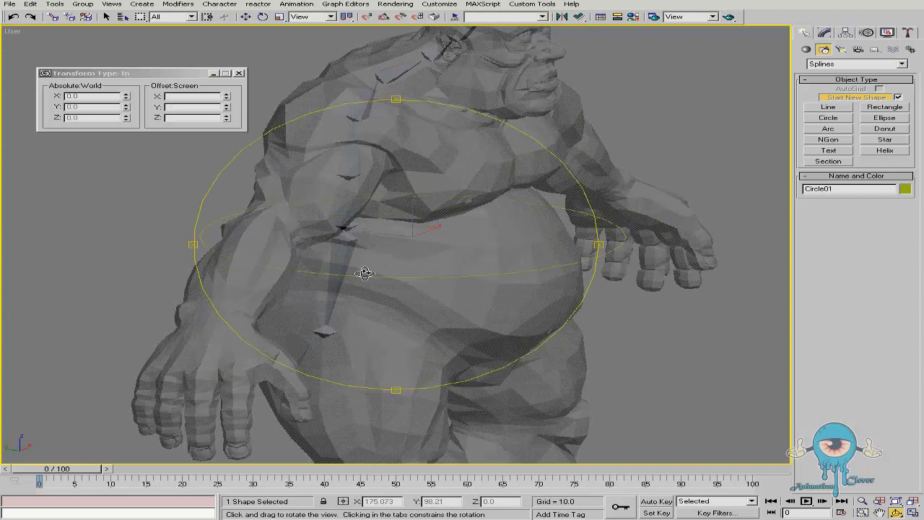
left_click_drag(521, 252, 499, 252)
- Enable Display Render Mesh for the circle and compare its wireframe and shaded display
left_click(824, 33)
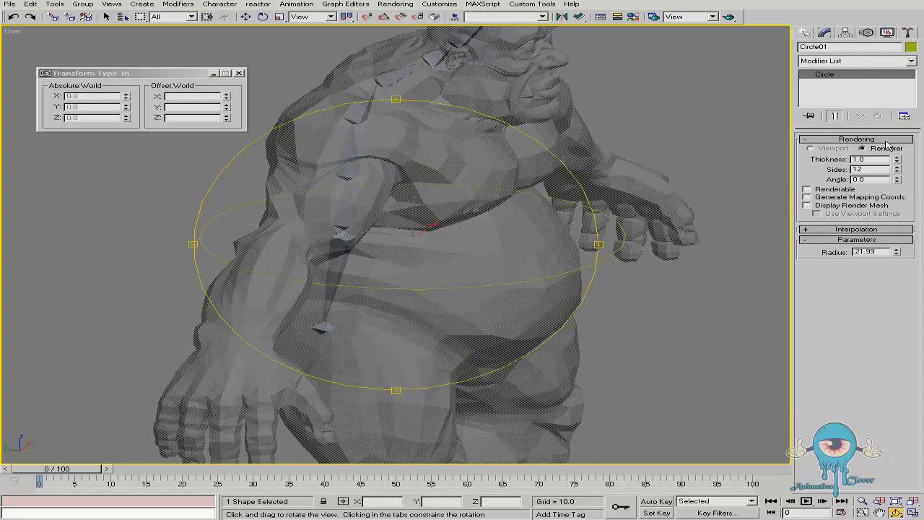
left_click(808, 206)
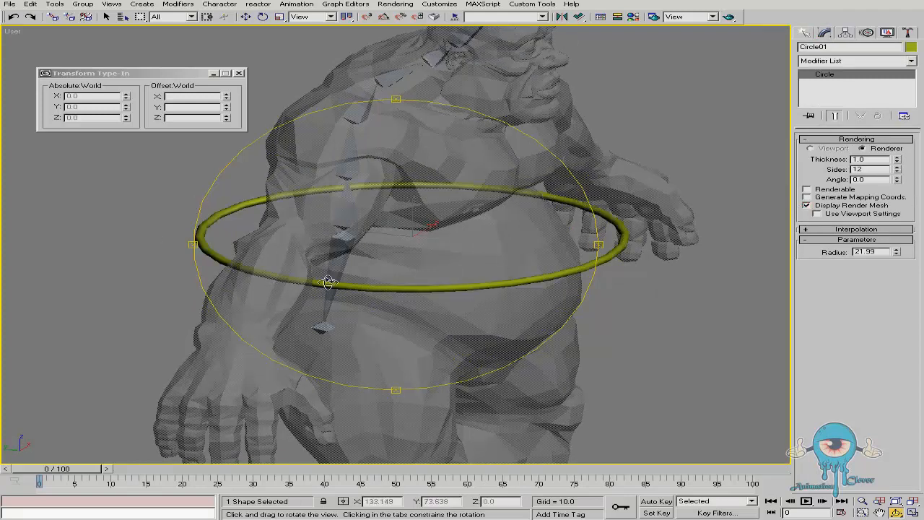
key("F3")
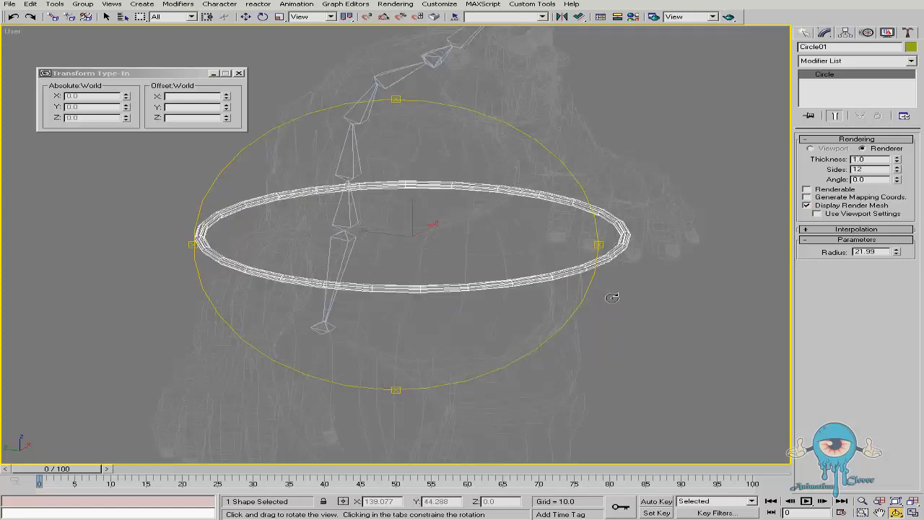
key("F3")
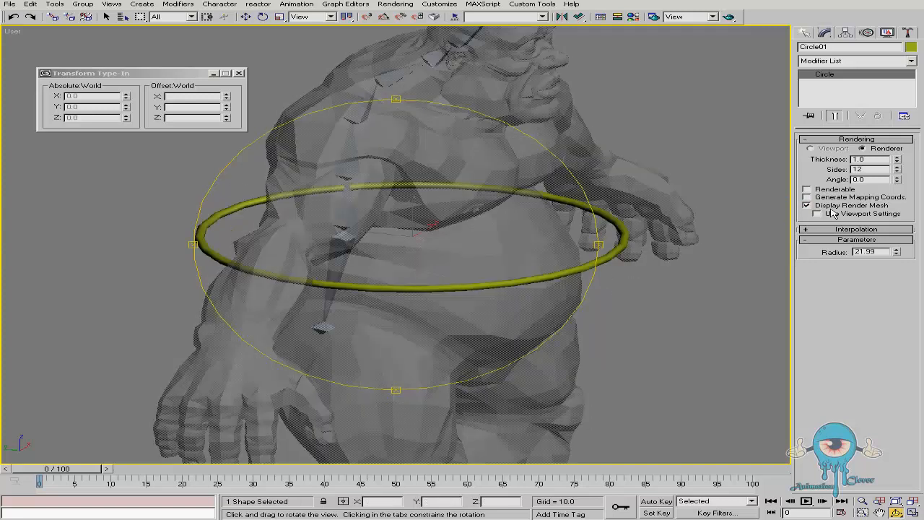
- Reduce the circle's mesh to 3 sides and 3 interpolation steps
right_click(898, 174)
key("F3")
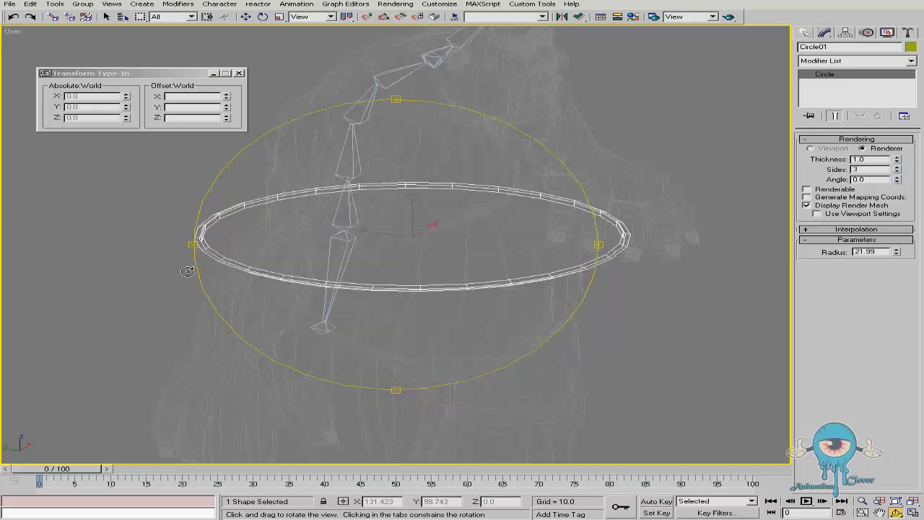
left_click(852, 230)
type("3")
key("Return")
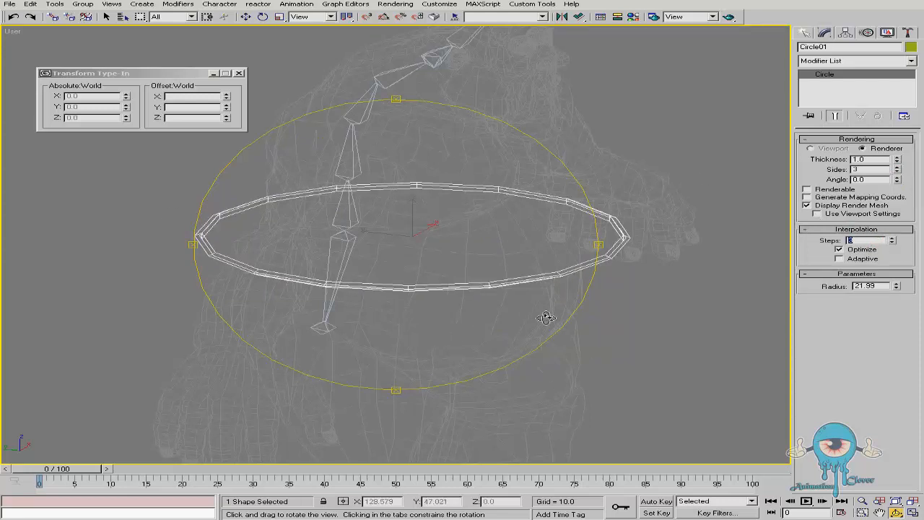
- Try changing the circle's render thickness in the shaded view
mouse_move(464, 259)
middle_mouse_down()
mouse_move(440, 260)
mouse_move(466, 276)
mouse_move(457, 270)
mouse_move(533, 252)
mouse_move(495, 231)
mouse_move(406, 226)
mouse_move(378, 242)
middle_mouse_up()
key("F3")
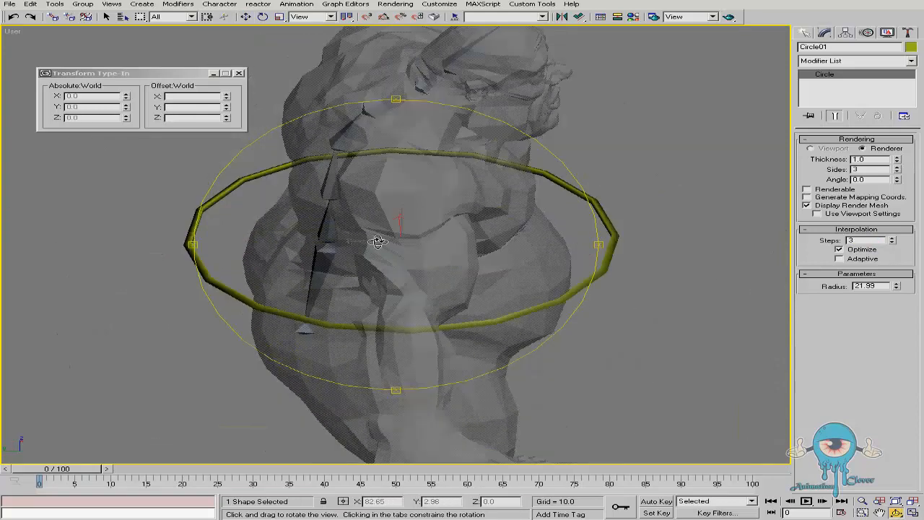
left_click_drag(898, 160, 859, 156)
right_click(859, 156)
- Change the waist circle's object color to dark blue
middle_click_drag(455, 256, 396, 241, "alt")
middle_click_drag(462, 221, 489, 242, "alt")
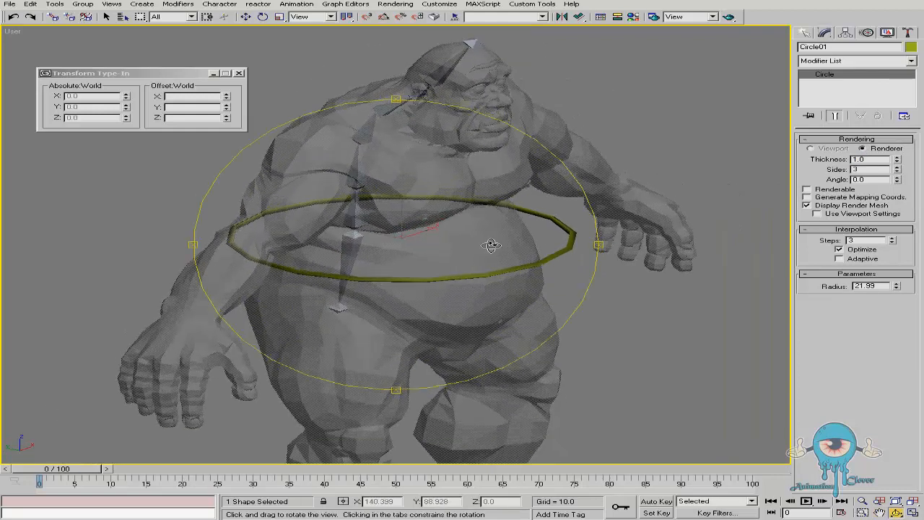
middle_click_drag(409, 267, 565, 234, "alt")
key("w")
scroll(392, 232, "up", 2)
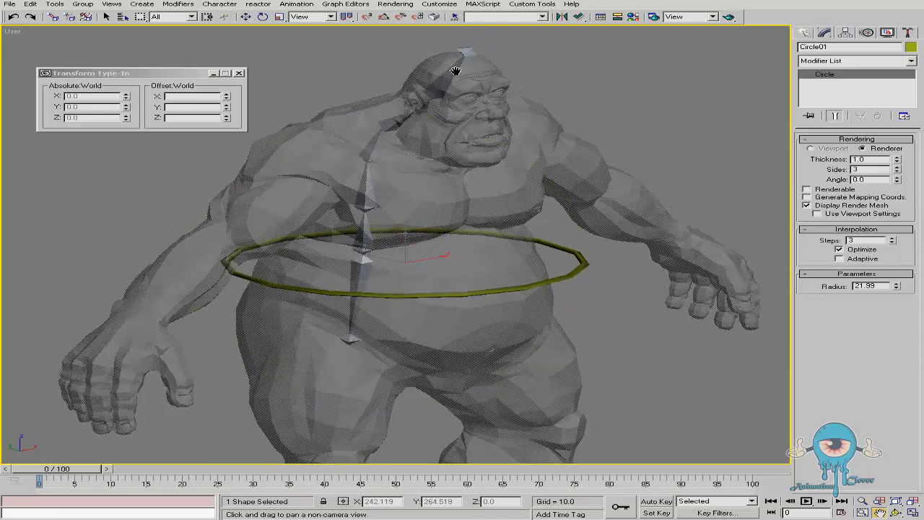
left_click(911, 47)
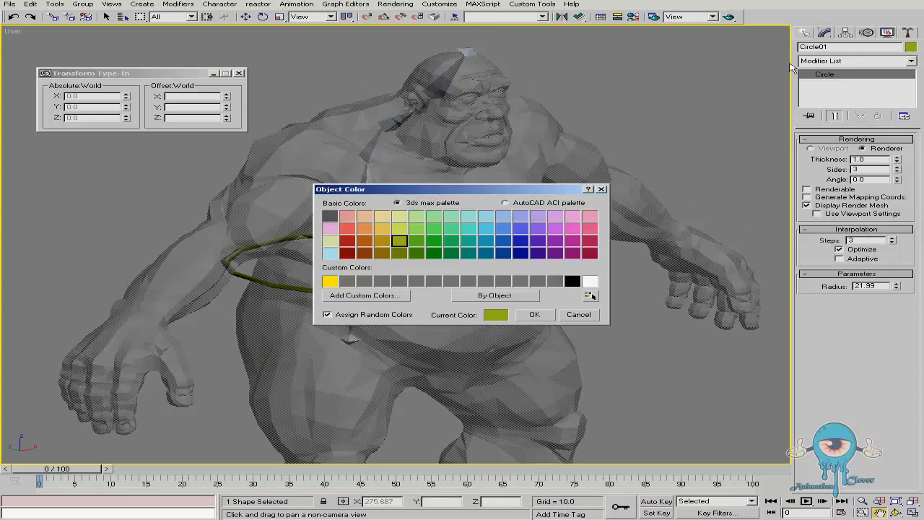
left_click(521, 240)
left_click(538, 315)
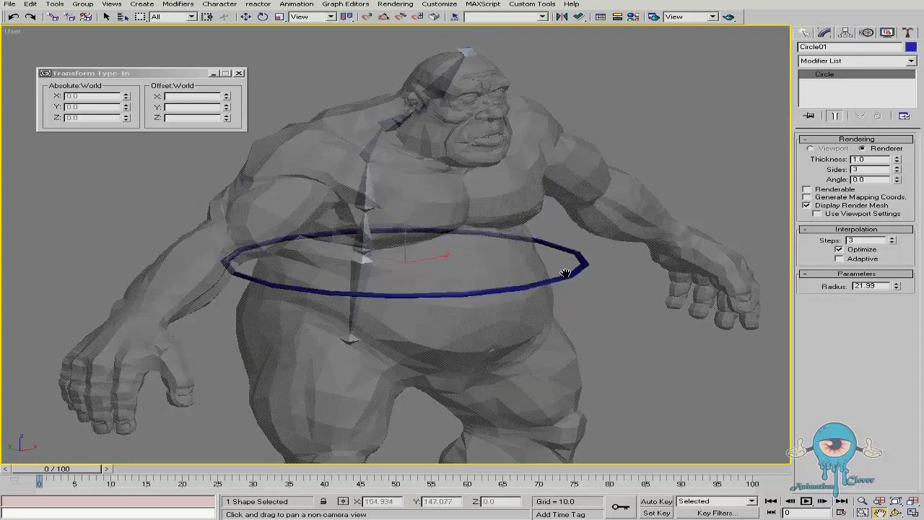
- Examine the recolored waist circle against the ogre's body and spine bones in perspective and left views
left_click_drag(569, 291, 565, 266)
key("alt+z")
left_click_drag(394, 246, 395, 264)
right_click(555, 280)
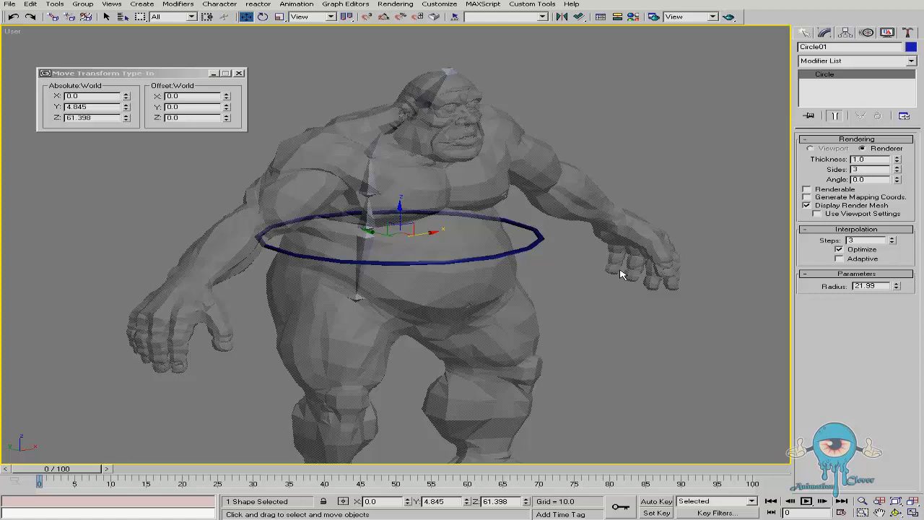
key("l")
key("alt+z")
left_click_drag(443, 221, 438, 275)
middle_click_drag(469, 231, 471, 229)
left_click_drag(471, 229, 408, 234)
key("alt+z")
left_click_drag(332, 225, 338, 212)
middle_click_drag(374, 180, 371, 210)
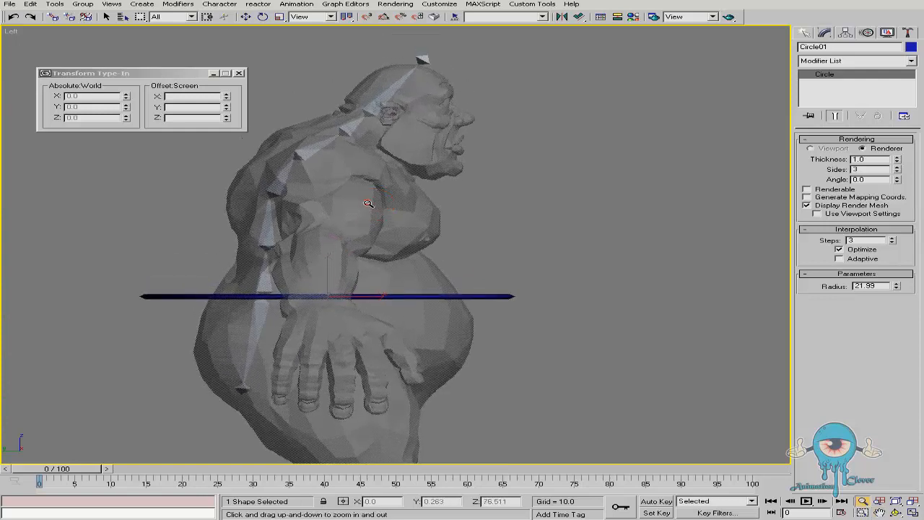
left_click_drag(368, 205, 368, 197)
right_click(372, 202)
- Draw a circle of about 3.6 radius in front of the ogre in the top view and set its X position to 0
left_click(805, 34)
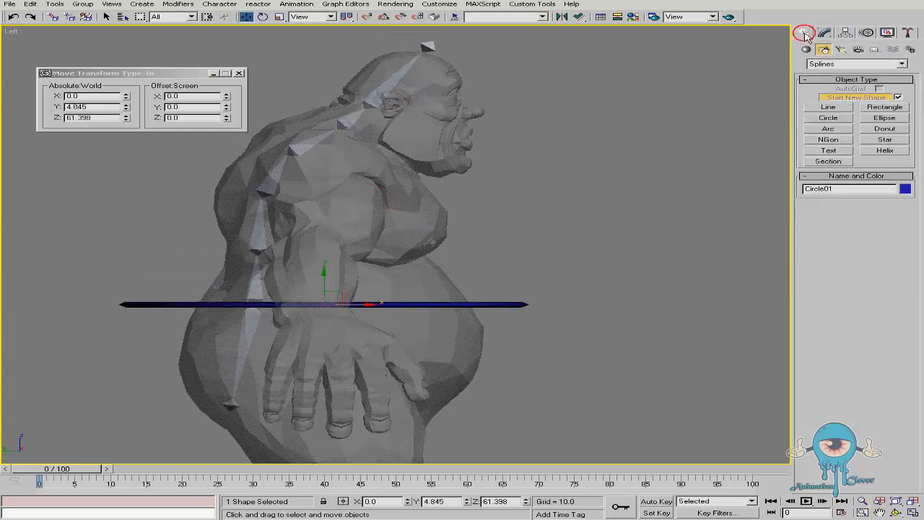
left_click(828, 118)
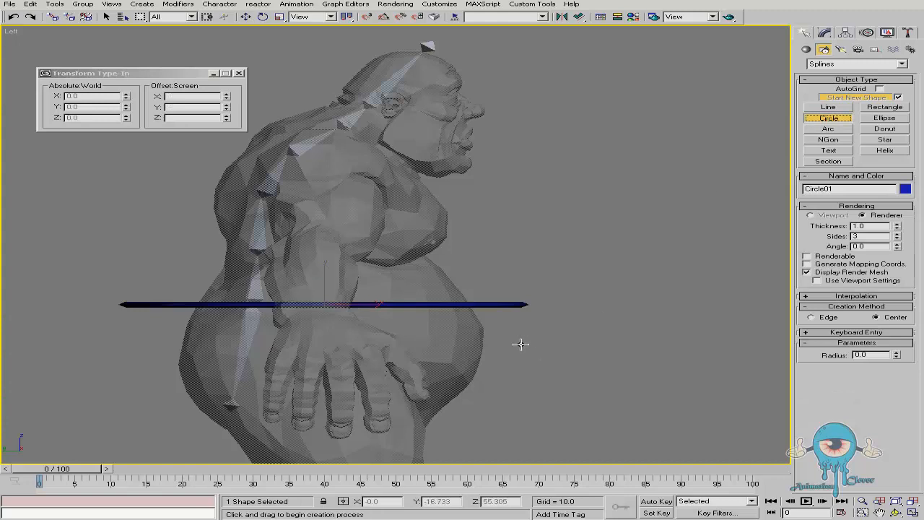
key("t")
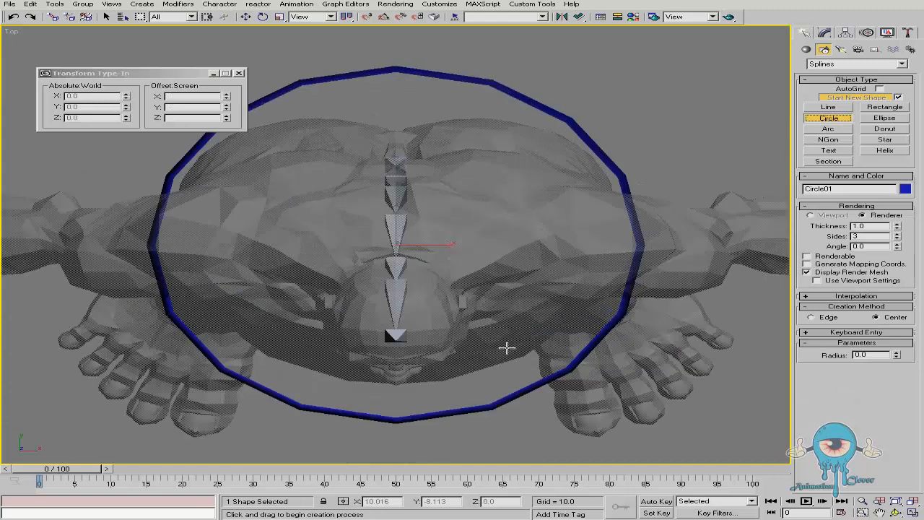
middle_click_drag(444, 264, 486, 86)
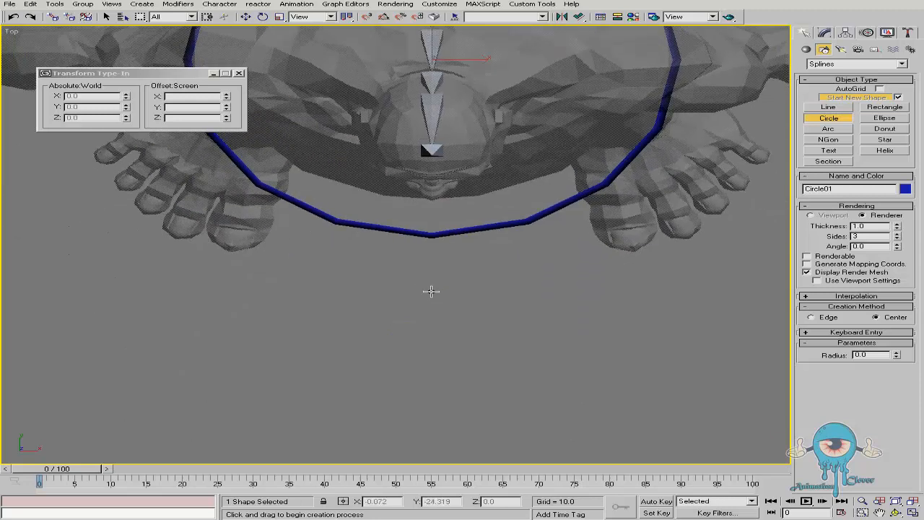
left_click_drag(430, 292, 435, 321)
key("w")
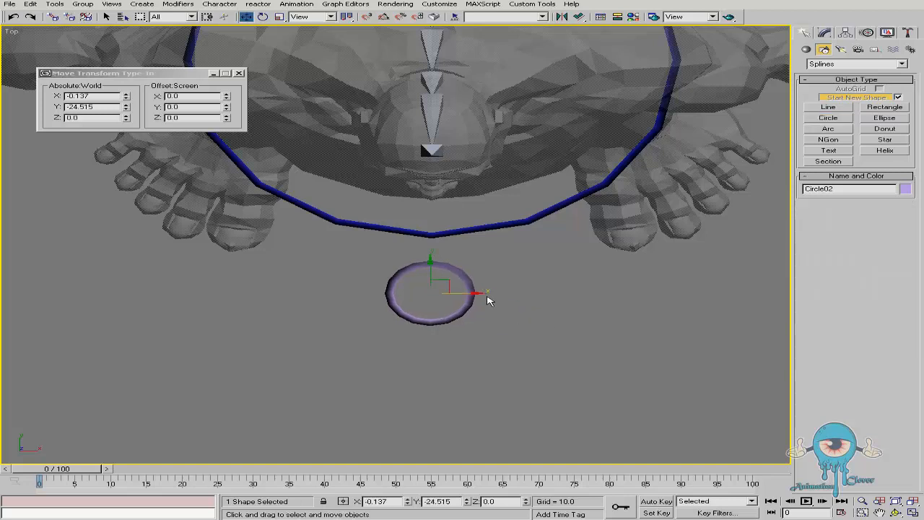
right_click(127, 96)
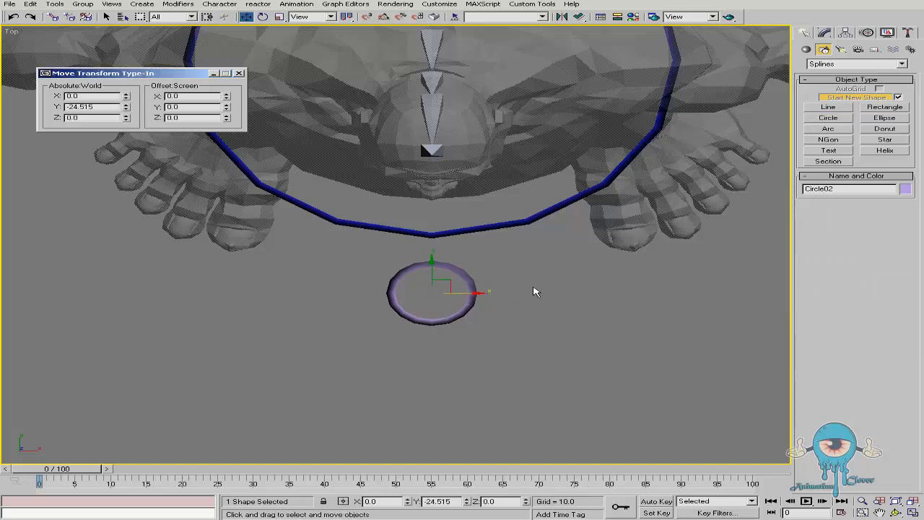
- Turn on angle snapping and clone the small circle by rotating it 90 degrees into an upright ring
middle_click_drag(449, 309, 457, 244, "alt")
right_click(501, 261)
left_click(527, 277)
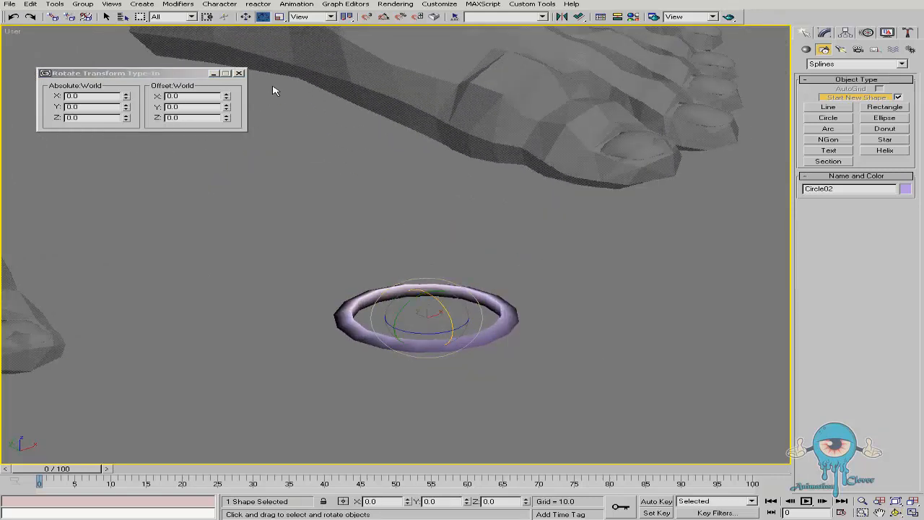
mouse_move(415, 297)
left_mouse_down("shift")
mouse_move(330, 404)
mouse_move(352, 389)
mouse_move(345, 392)
left_mouse_up("shift")
right_click(345, 392)
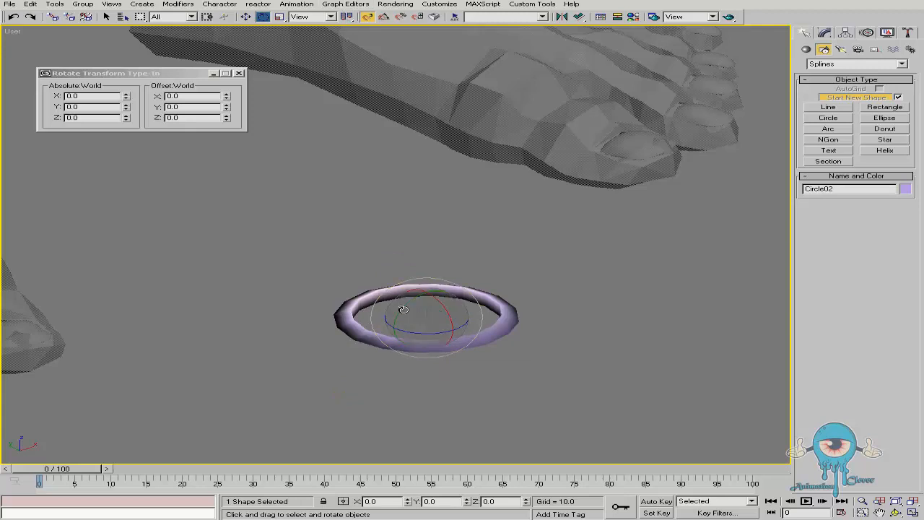
left_click(385, 16)
mouse_move(410, 329)
left_mouse_down("shift")
mouse_move(422, 265)
mouse_move(422, 273)
left_mouse_up("shift")
left_click(424, 306)
- Clone the upright ring with a further 90-degree rotation so three perpendicular rings form a sphere shape
middle_click_drag(408, 309, 371, 262, "alt")
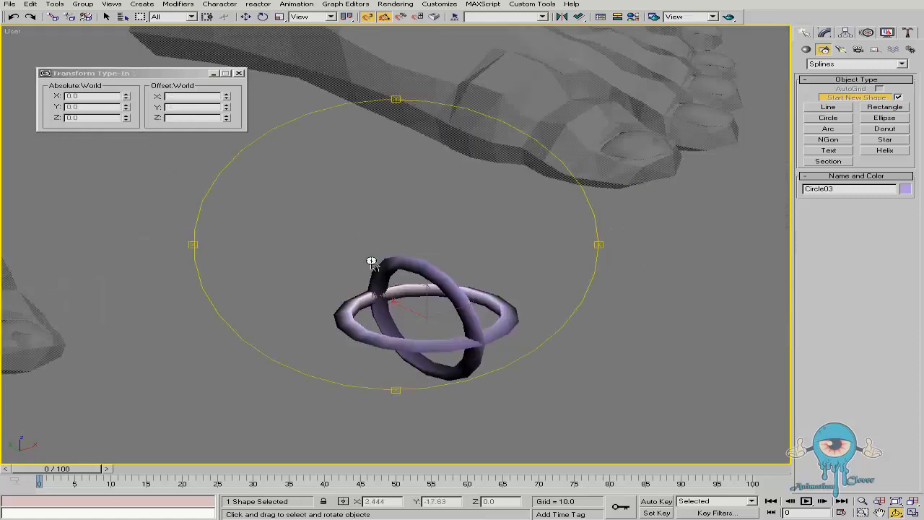
mouse_move(433, 333)
left_mouse_down("shift")
mouse_move(361, 327)
mouse_move(369, 328)
left_mouse_up("shift")
left_click(436, 304)
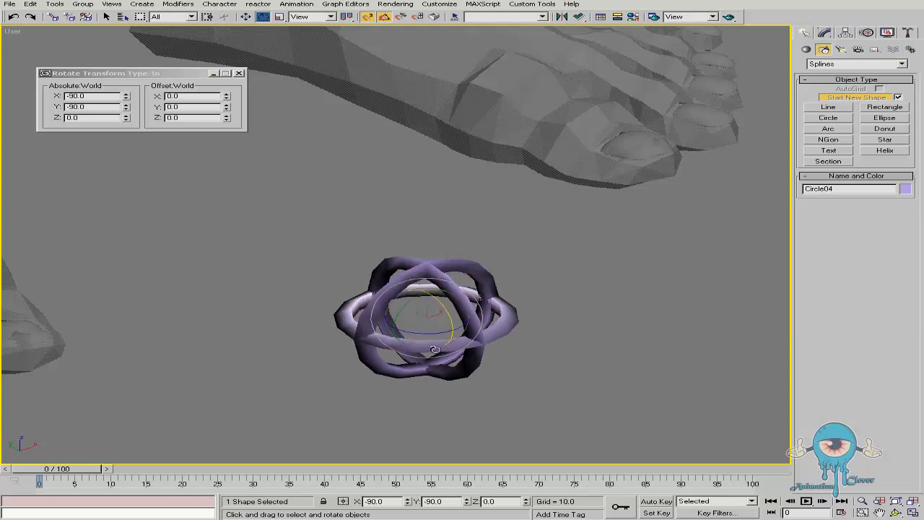
- Select the original horizontal small circle and convert it to an Editable Spline
left_click(508, 324)
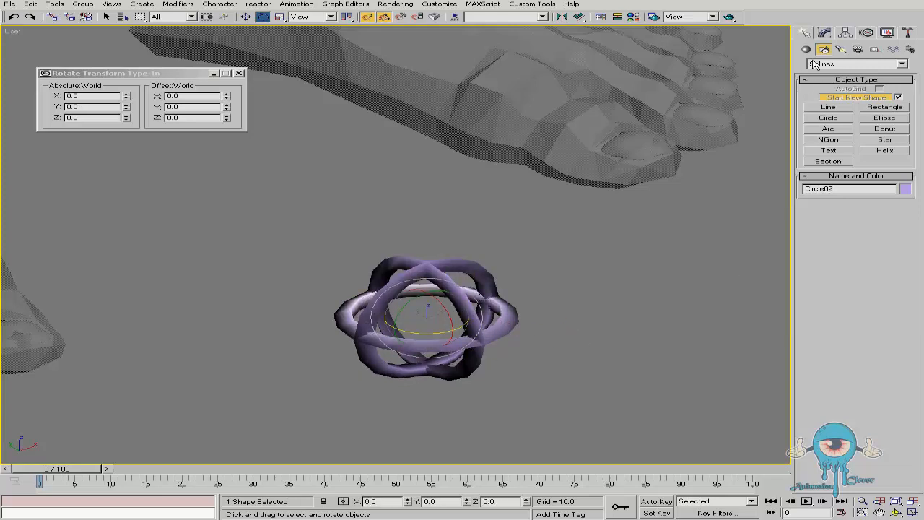
left_click(825, 33)
right_click(509, 254)
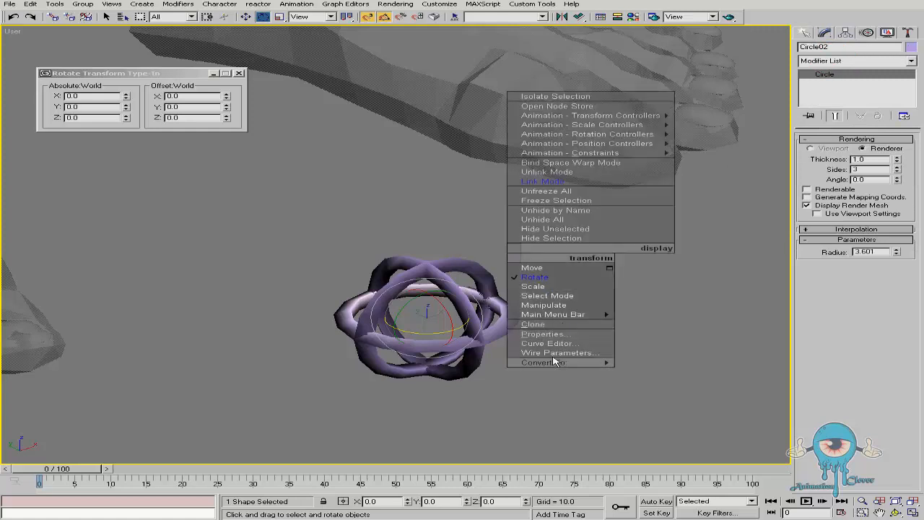
mouse_move(553, 363)
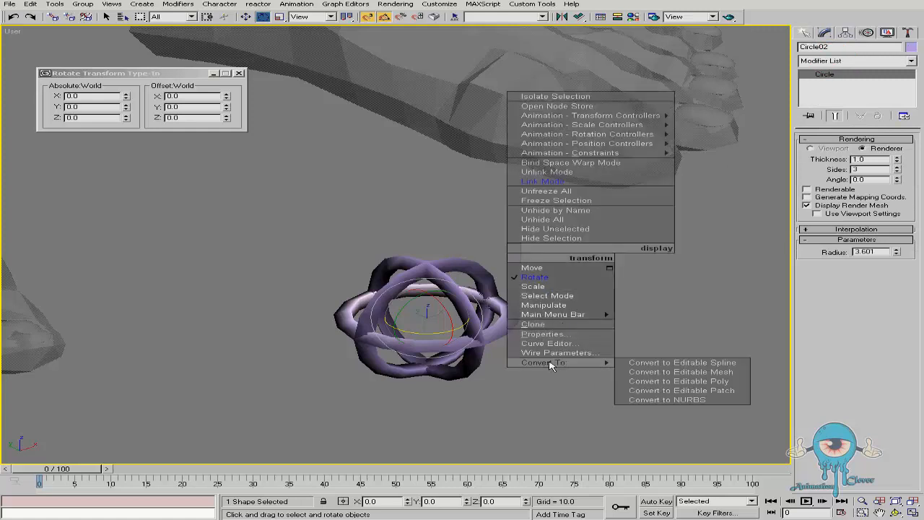
left_click(665, 363)
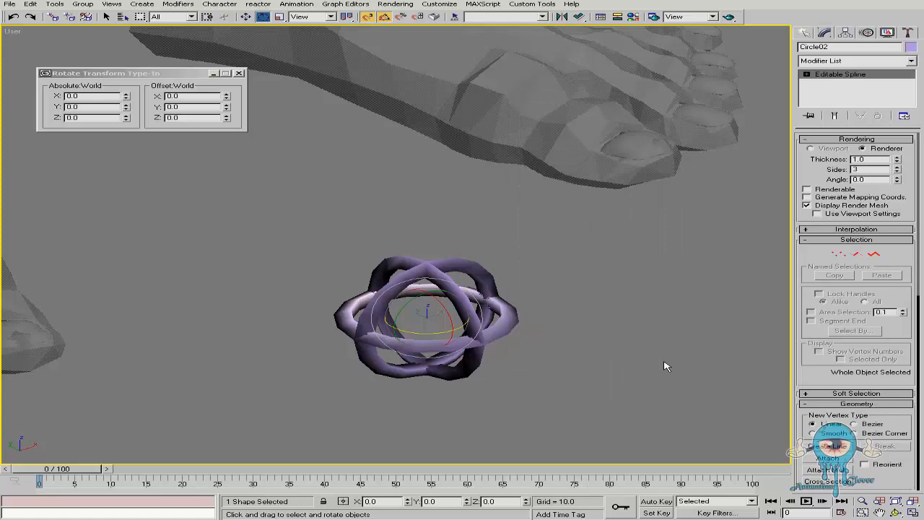
- Attach both upright rings to the horizontal spline to form a single spherical control
right_click(595, 331)
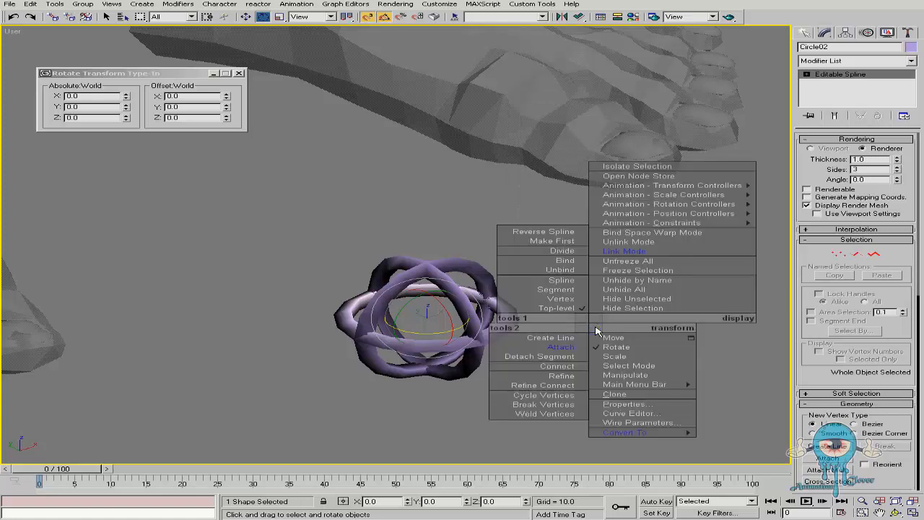
scroll(838, 217, "down", 4)
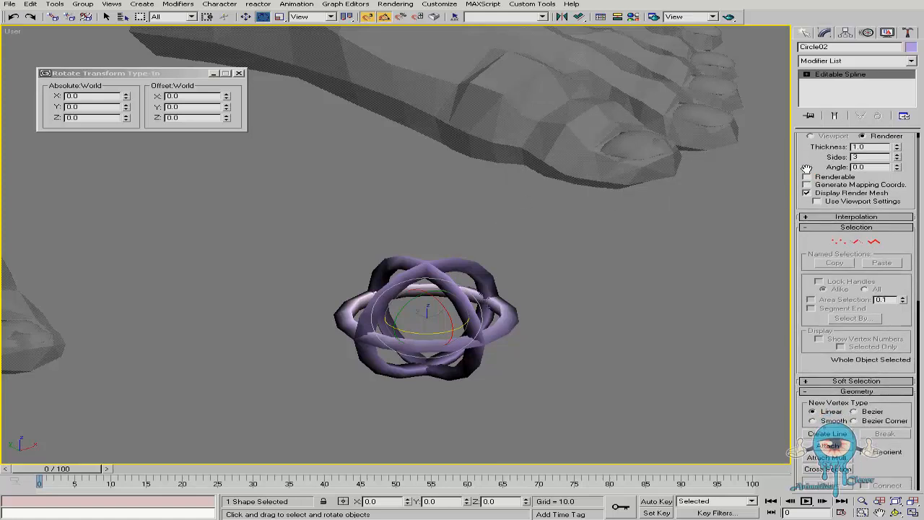
left_click(828, 377)
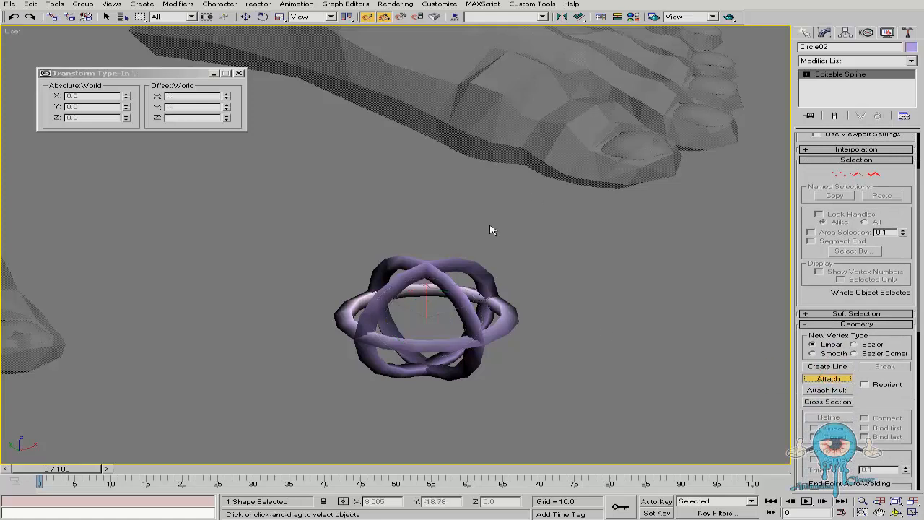
left_click(423, 256)
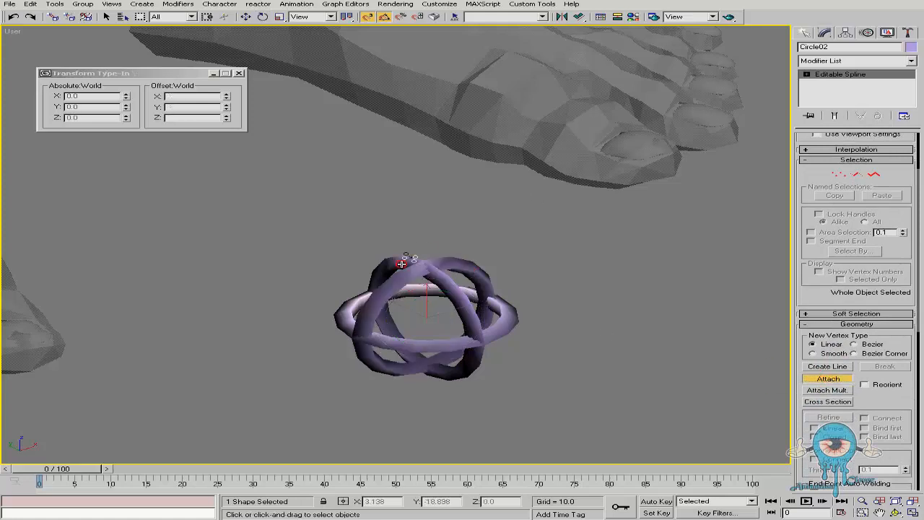
left_click(401, 263)
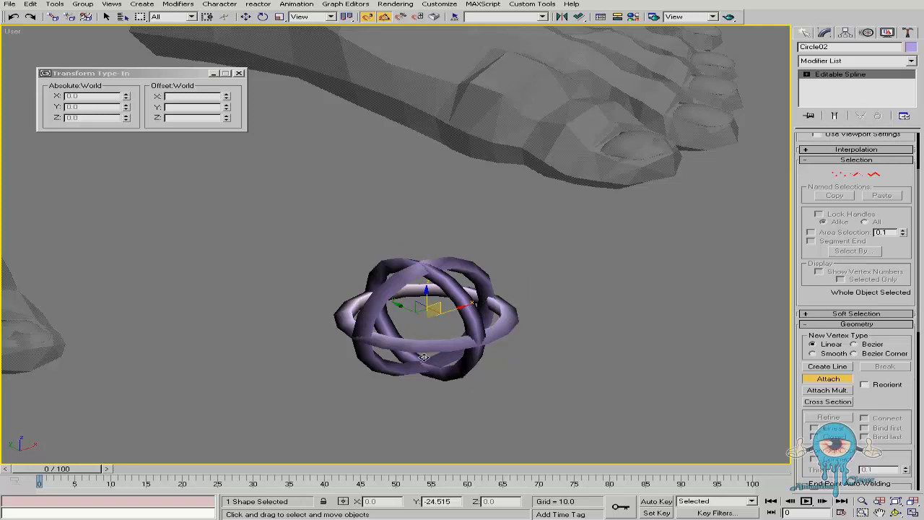
key("w")
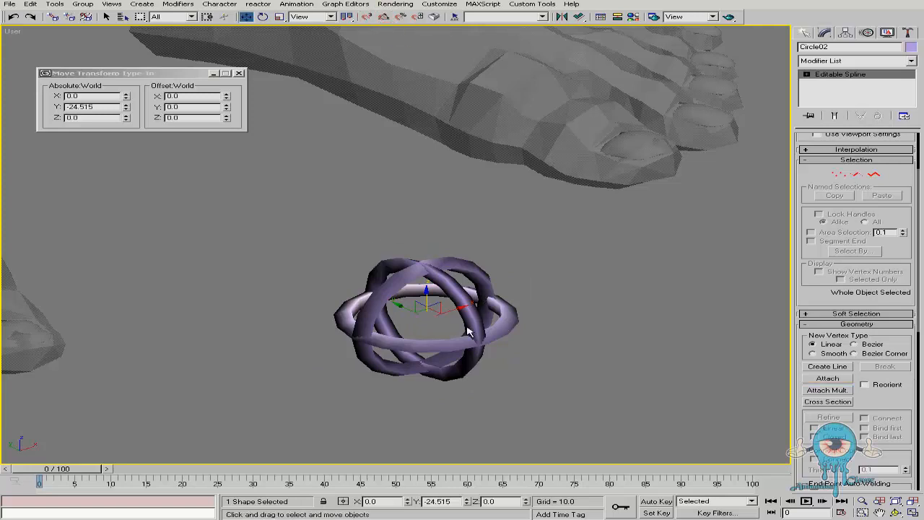
- Set the spherical control's object color to the same dark blue as the waist circle
middle_click_drag(476, 292, 442, 299)
key("F3")
middle_click_drag(419, 230, 436, 280, "ctrl+alt")
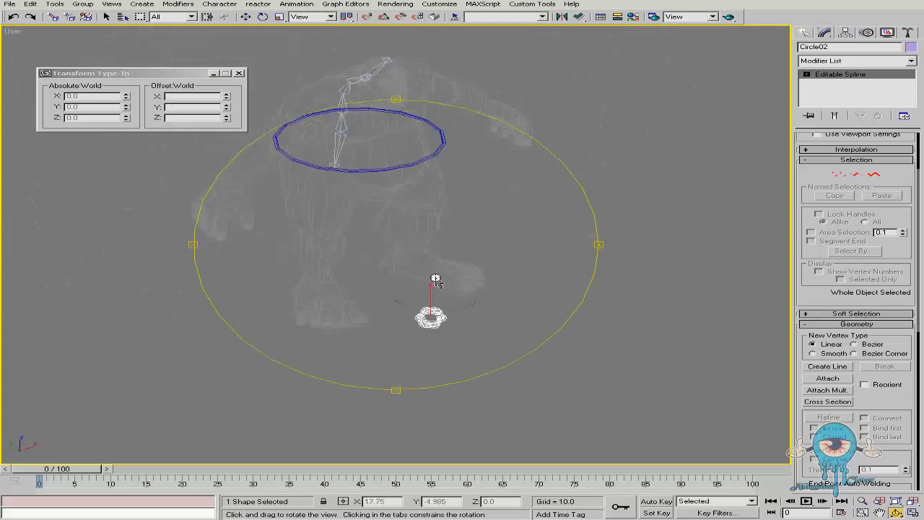
left_click(910, 48)
left_click(521, 247)
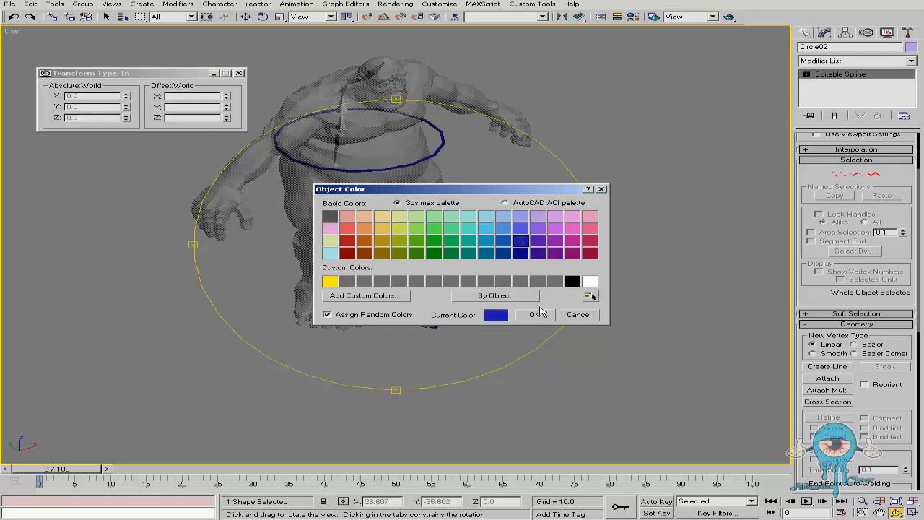
left_click(535, 314)
middle_click_drag(428, 260, 452, 239, "alt")
- Change the spherical control's object color to a lighter blue than the waist circle
left_click(911, 47)
left_click(516, 232)
left_click(536, 314)
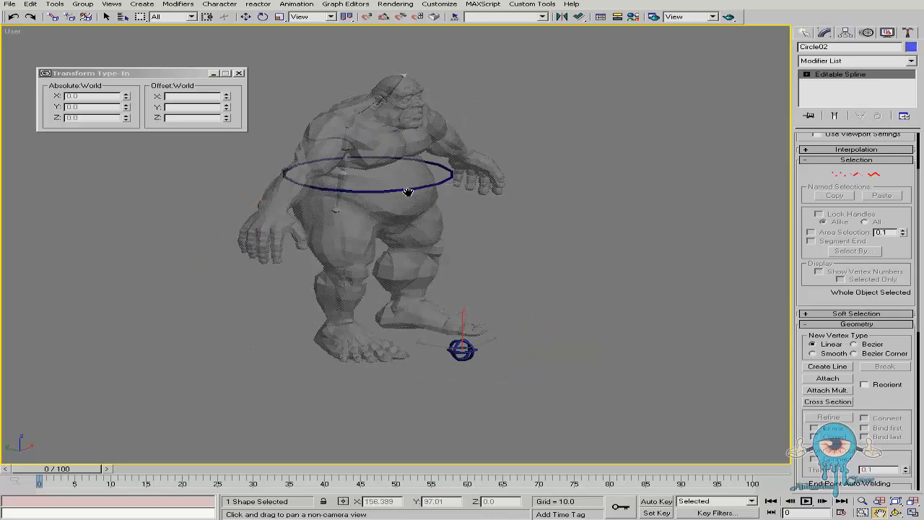
- Clone the spherical control in the left view, moving the copy up from the feet to in front of the belly
key("w")
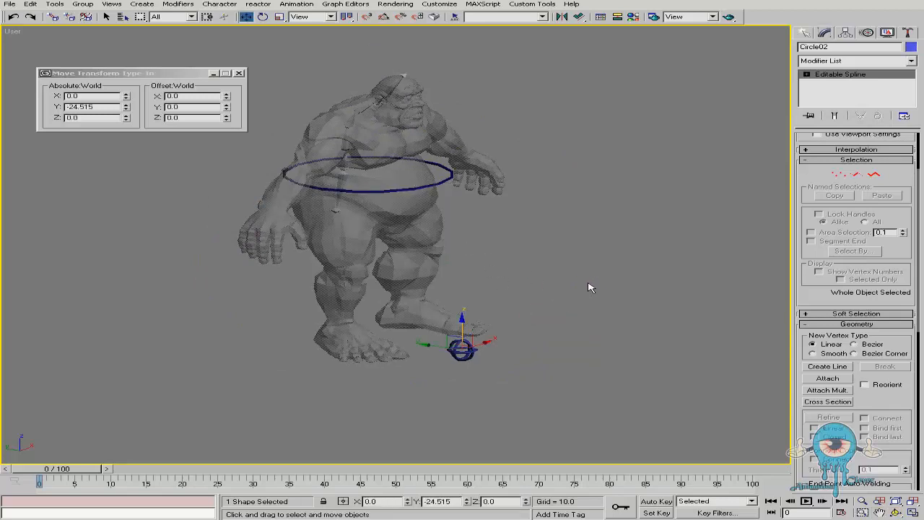
key("l")
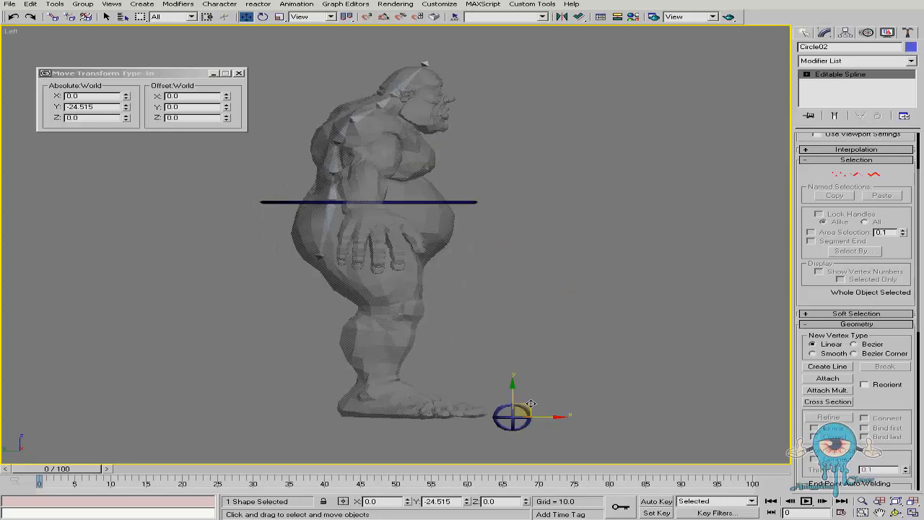
left_click(646, 299)
key("r")
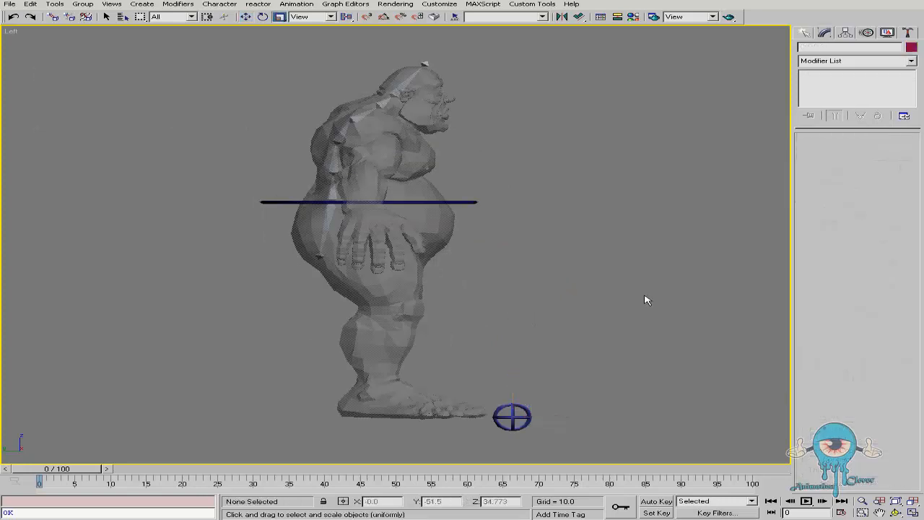
left_click(515, 421)
right_click(546, 422)
left_click(573, 353)
middle_click_drag(510, 227, 460, 239)
mouse_move(490, 417)
left_mouse_down("shift")
mouse_move(473, 254)
mouse_move(457, 221)
left_mouse_up("shift")
left_click(415, 301)
- Move the copied spherical control slightly farther out from the belly, to about Y -19.2 and Z 55.9
middle_click_drag(325, 214, 297, 307)
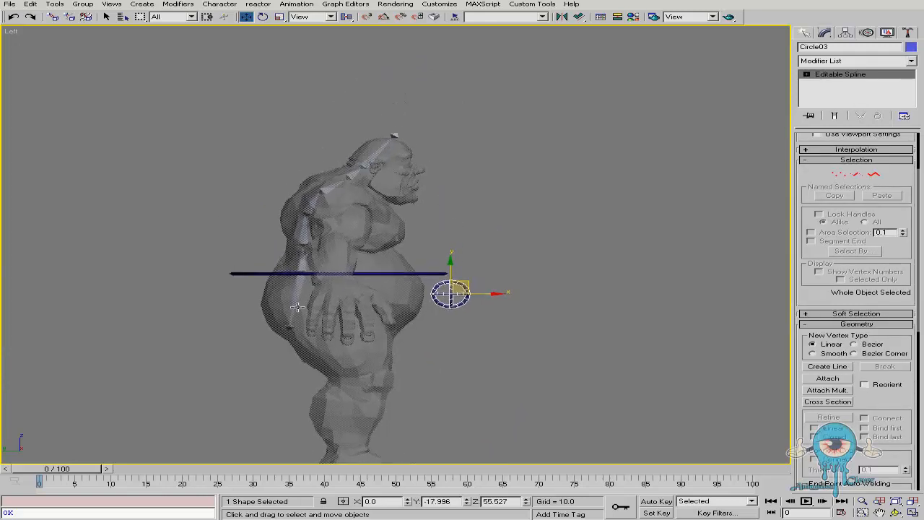
key("alt+z")
left_click_drag(312, 311, 312, 270)
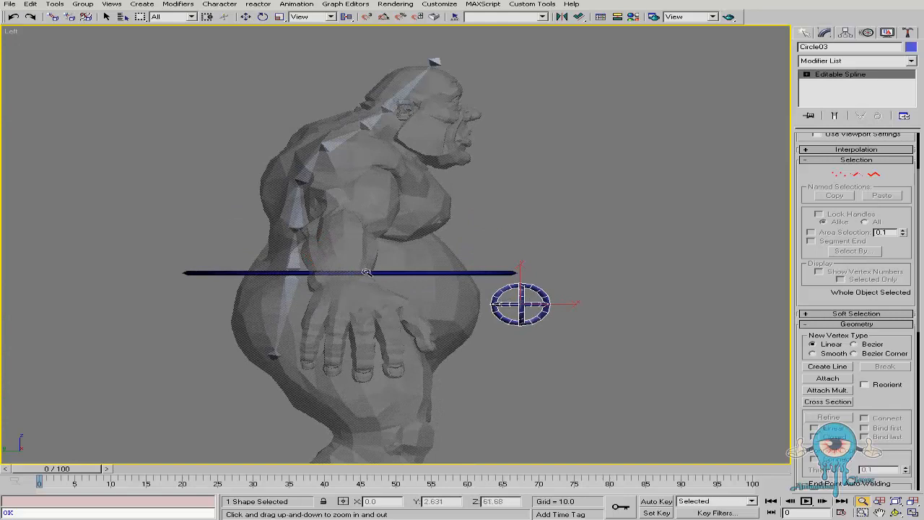
key("w")
left_click_drag(535, 293, 544, 292)
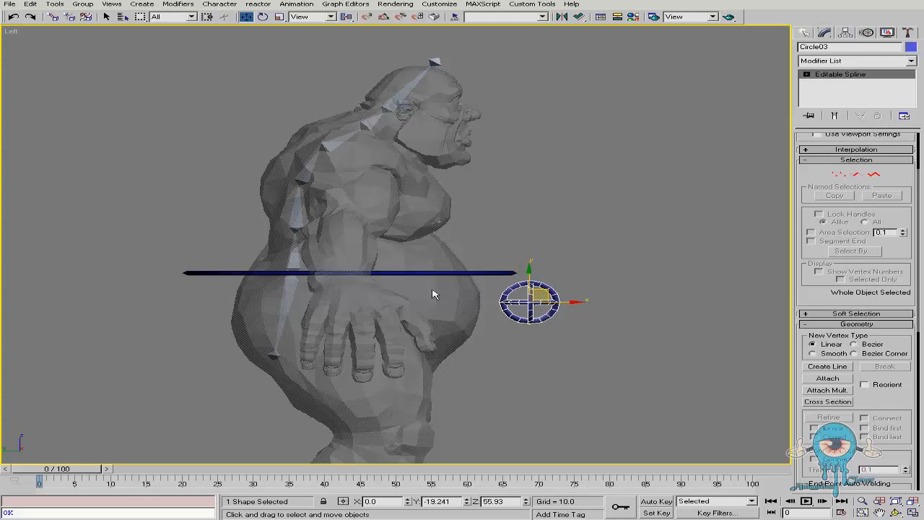
middle_click_drag(290, 299, 275, 292)
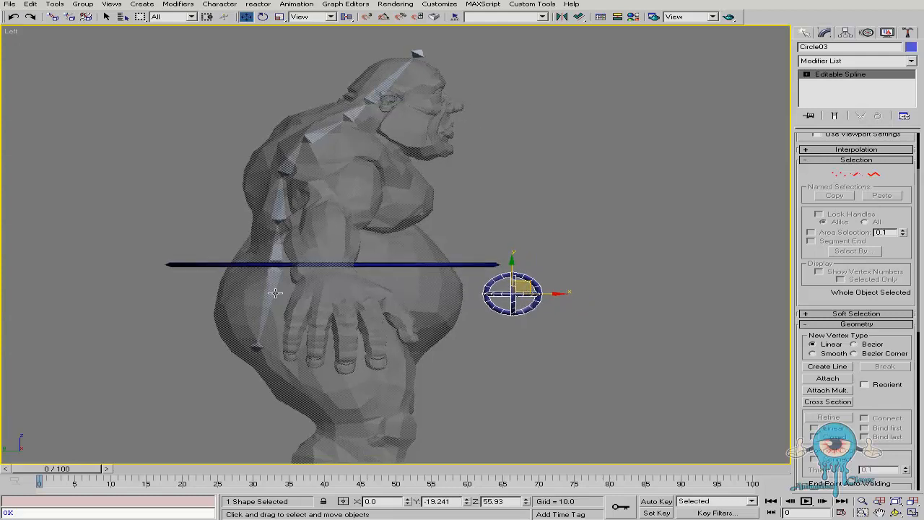
key("ctrl+r")
left_click_drag(388, 254, 334, 273)
right_click(400, 252)
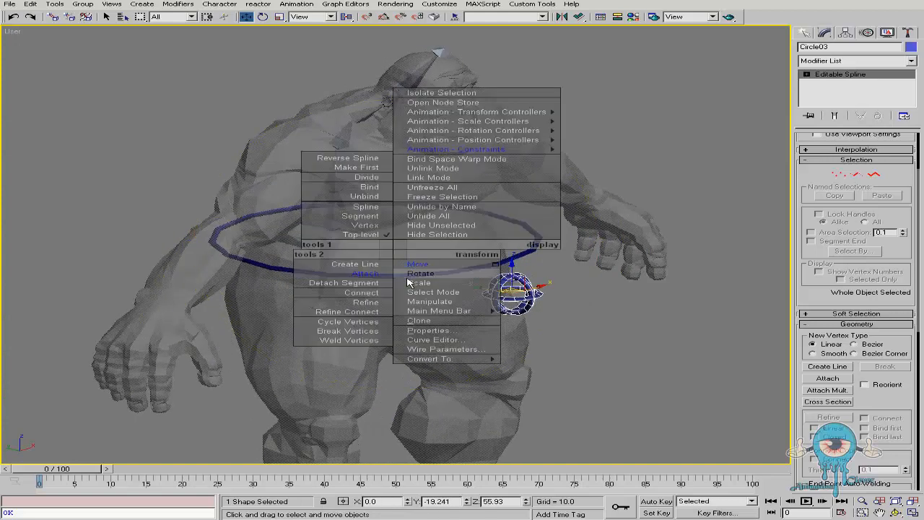
left_click(415, 291)
left_click_drag(513, 293, 508, 239)
right_click(508, 239)
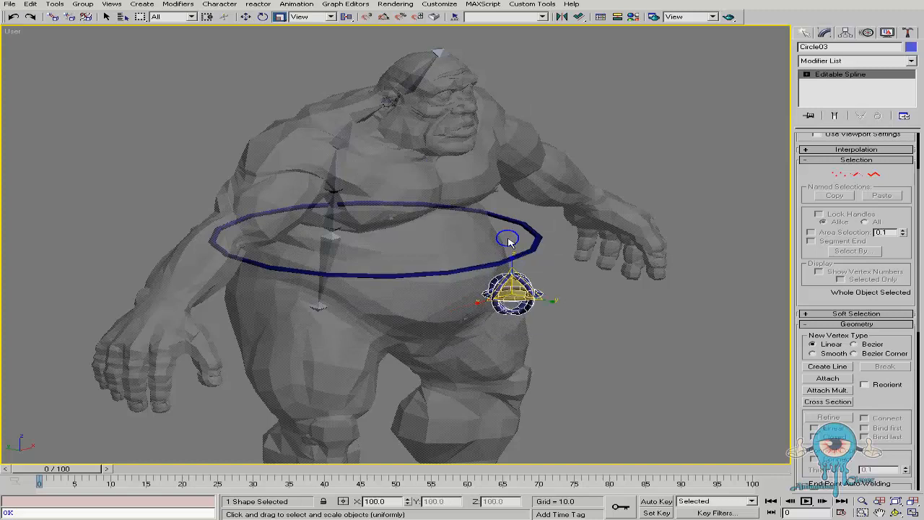
- Add an XForm modifier to the spherical control in front of the belly
key("ctrl+r")
left_click_drag(400, 267, 568, 274)
right_click(374, 251)
key("ctrl+r")
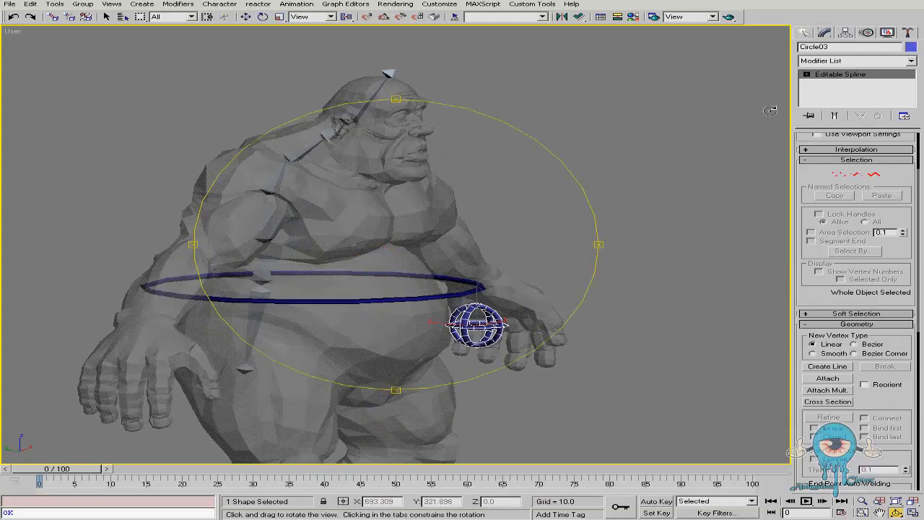
left_click_drag(495, 248, 473, 231)
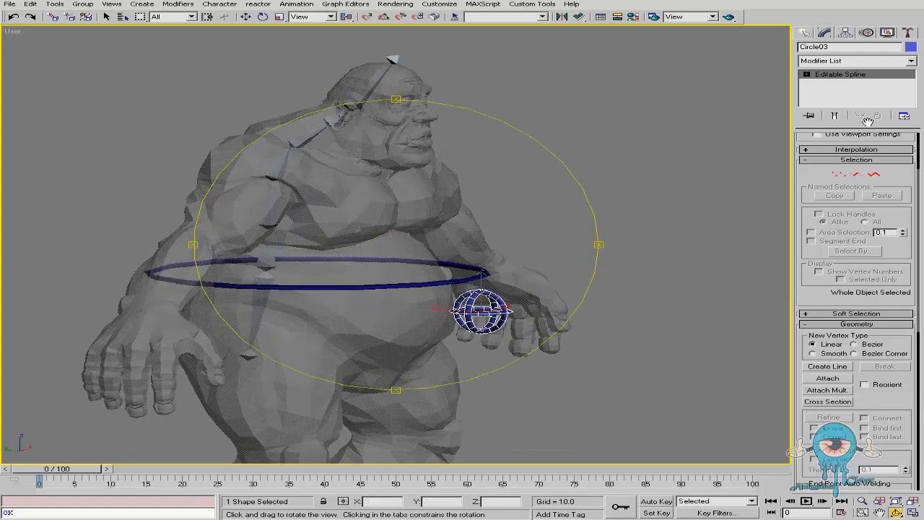
left_click(912, 61)
left_click_drag(914, 90, 916, 418)
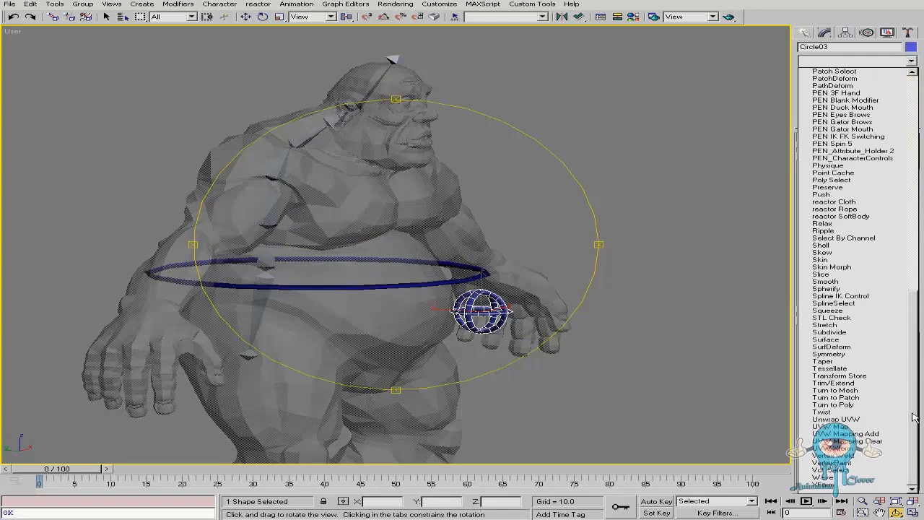
left_click(860, 485)
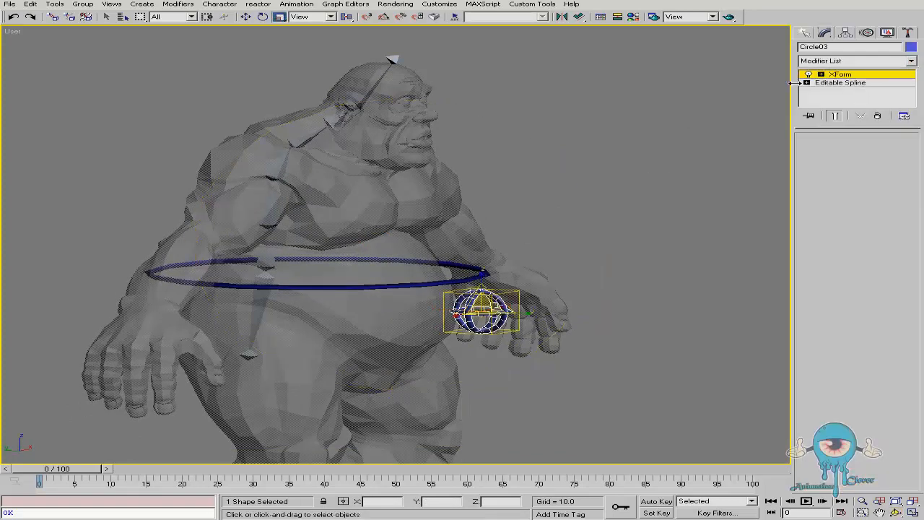
- Scale the XForm gizmo down uniformly so the spherical control in front of the belly gets slightly smaller
right_click(557, 268)
left_click(590, 282)
middle_click_drag(509, 308, 454, 302, "alt")
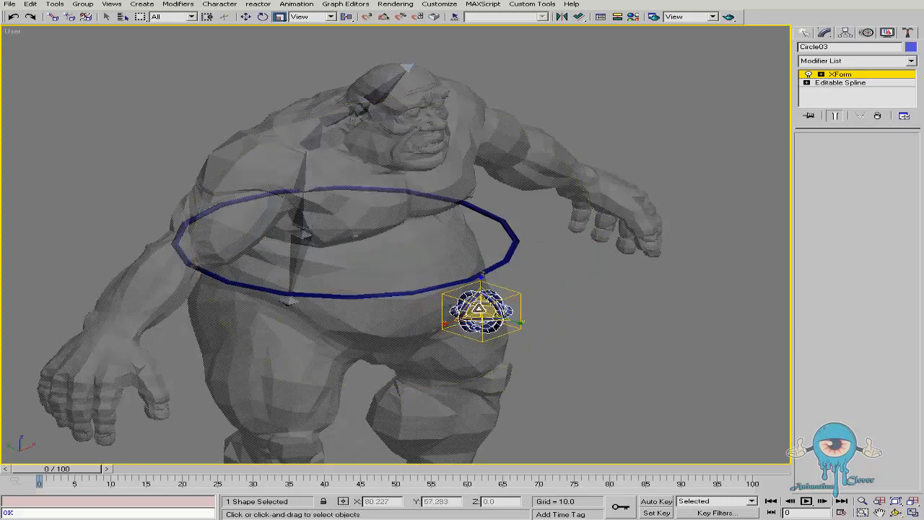
left_click_drag(479, 312, 494, 335)
mouse_move(404, 264)
middle_mouse_down("alt")
mouse_move(452, 242)
mouse_move(403, 258)
middle_mouse_up("alt")
key("alt+z")
left_click_drag(482, 309, 455, 303)
middle_click_drag(438, 231, 501, 306)
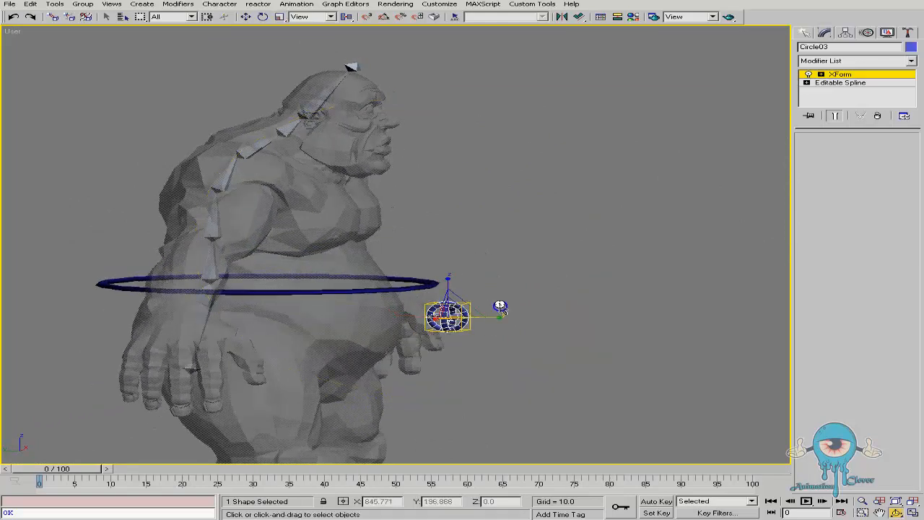
- Convert the scaled spherical control to an editable spline, collapsing its XForm modifier
right_click(512, 281)
mouse_move(545, 391)
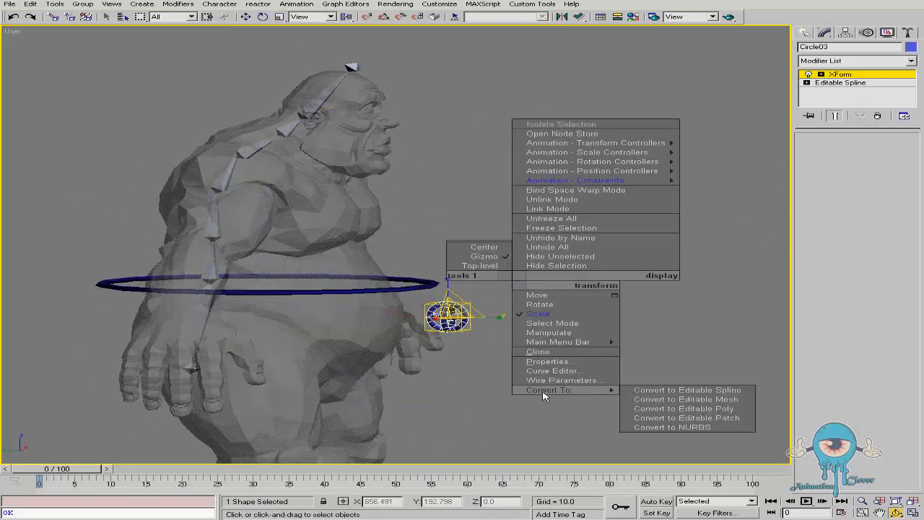
left_click(692, 391)
middle_click_drag(753, 170, 767, 166)
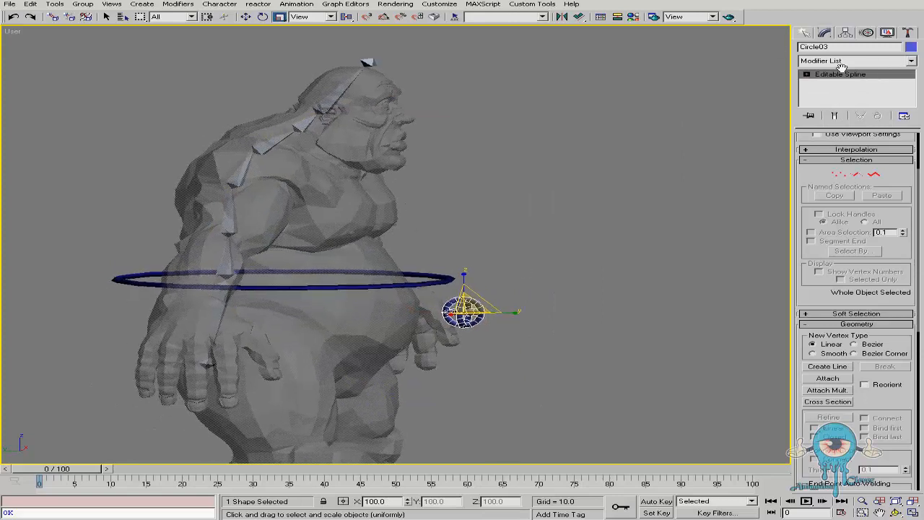
middle_click_drag(472, 229, 505, 221)
middle_click_drag(431, 251, 400, 242, "alt")
- Clone the belly control in the left view, moving the copy up just above the waist circle, to about Y -18.8 and Z 66.2
right_click(510, 238)
left_click(535, 254)
key("l")
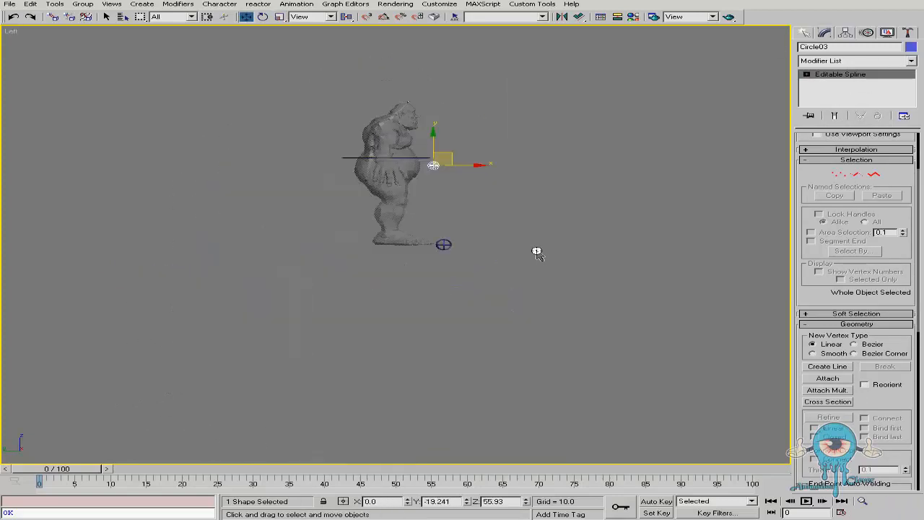
key("ctrl+alt+z")
key("alt+z")
left_click_drag(397, 65, 396, 21)
middle_click_drag(449, 190, 435, 226)
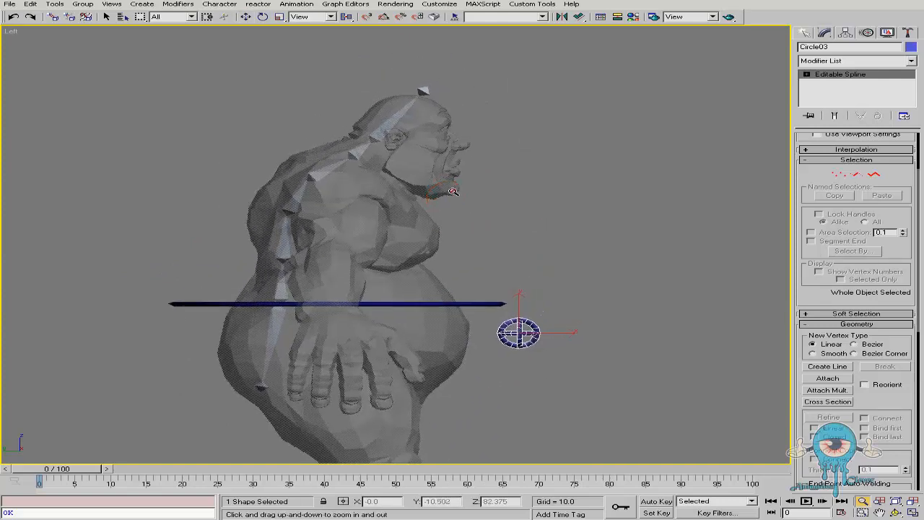
left_click_drag(544, 282, 544, 276)
right_click(544, 276)
mouse_move(540, 329)
left_mouse_down("shift")
mouse_move(521, 265)
mouse_move(534, 267)
left_mouse_up("shift")
left_click(416, 301)
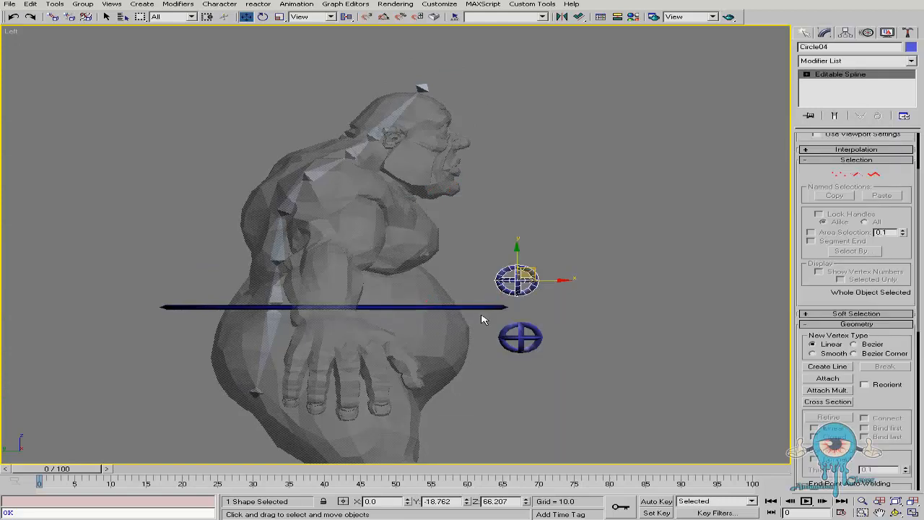
- Clone two more spherical controls upward: one in front of the chin at about Y -18.1, Z 83.3, one above the head at about Y -9.4, Z 105.3
mouse_move(532, 269)
left_mouse_down("shift")
mouse_move(534, 186)
mouse_move(521, 159)
mouse_move(529, 175)
left_mouse_up("shift")
key("Return")
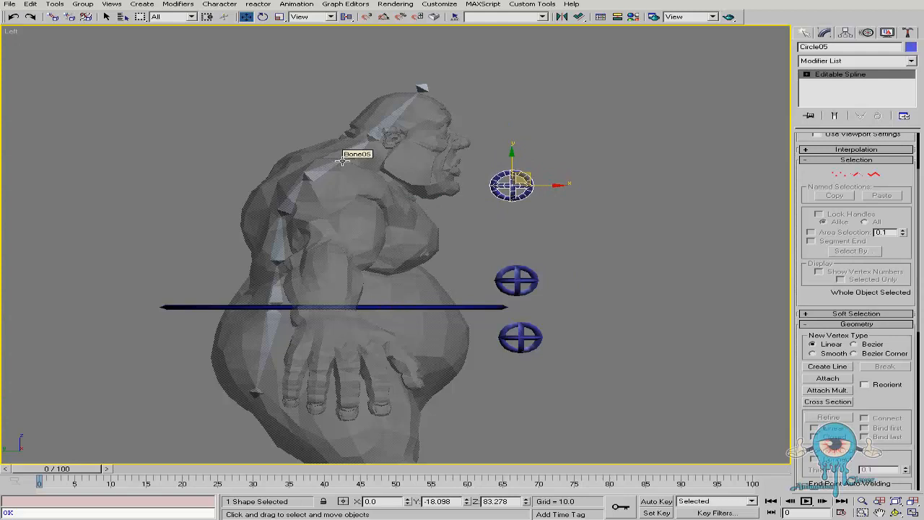
mouse_move(535, 182)
left_mouse_down("shift")
mouse_move(546, 127)
mouse_move(494, 61)
mouse_move(462, 53)
left_mouse_up("shift")
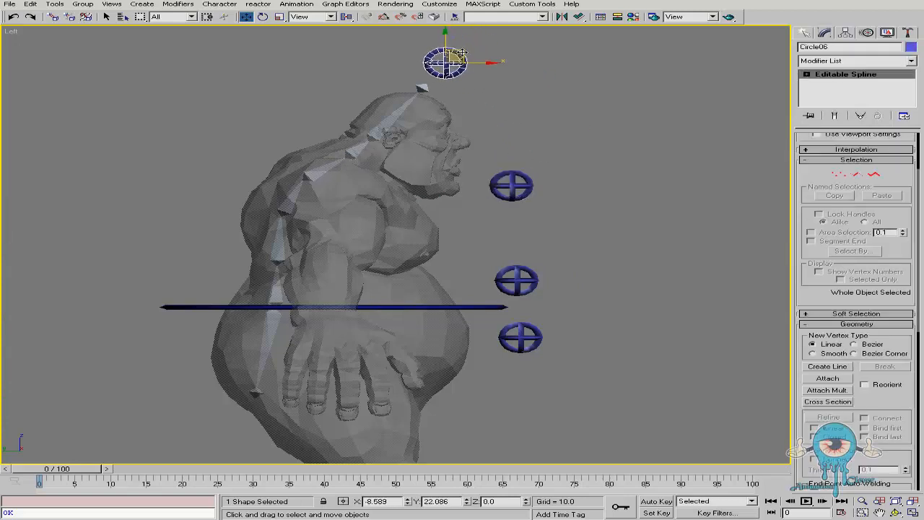
key("Return")
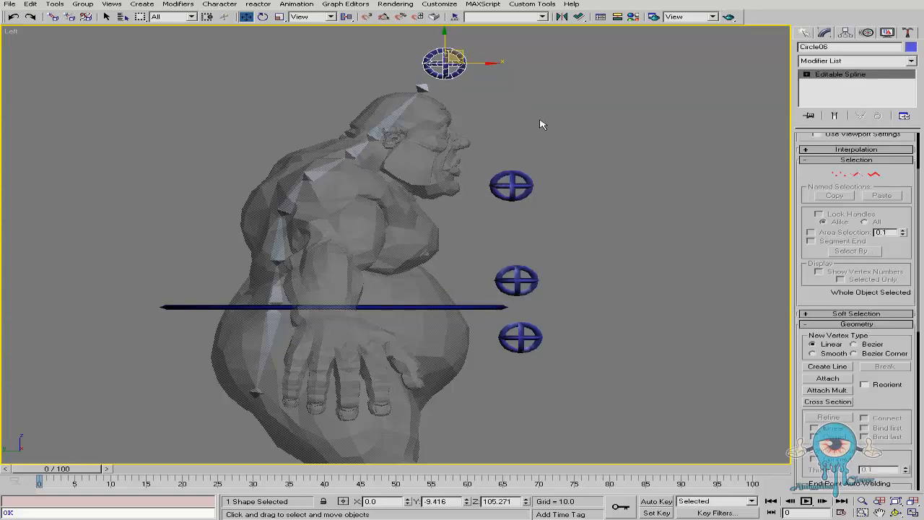
- Select the lowest spine bone and set the reference coordinate system to Local
middle_click_drag(546, 186, 530, 184)
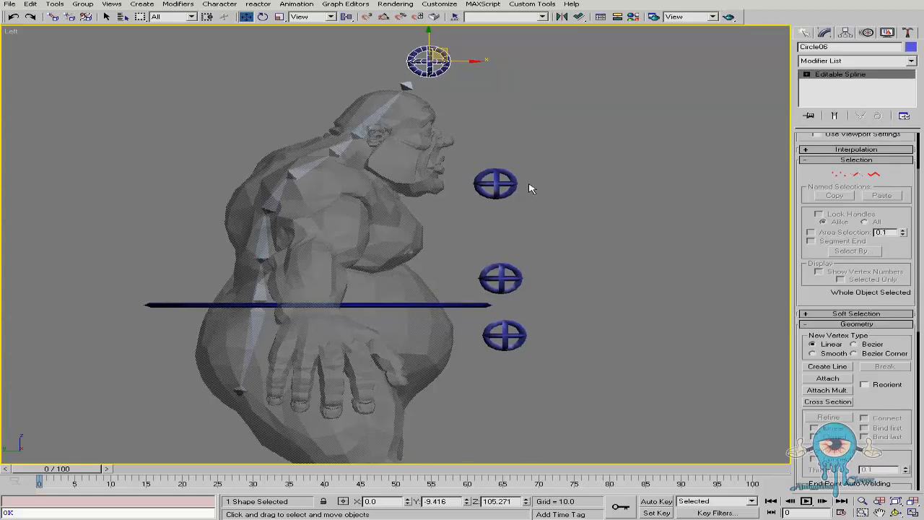
middle_click_drag(560, 210, 529, 206)
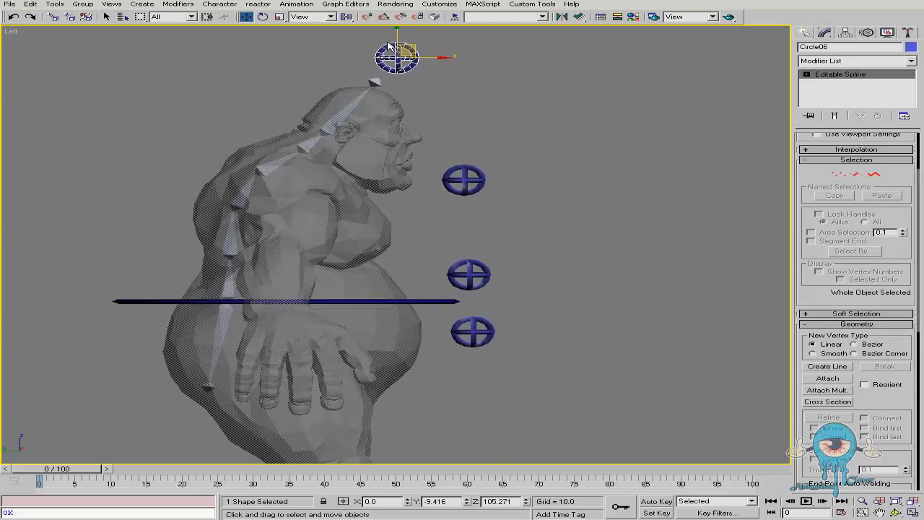
left_click(495, 337)
middle_click_drag(511, 286, 489, 284)
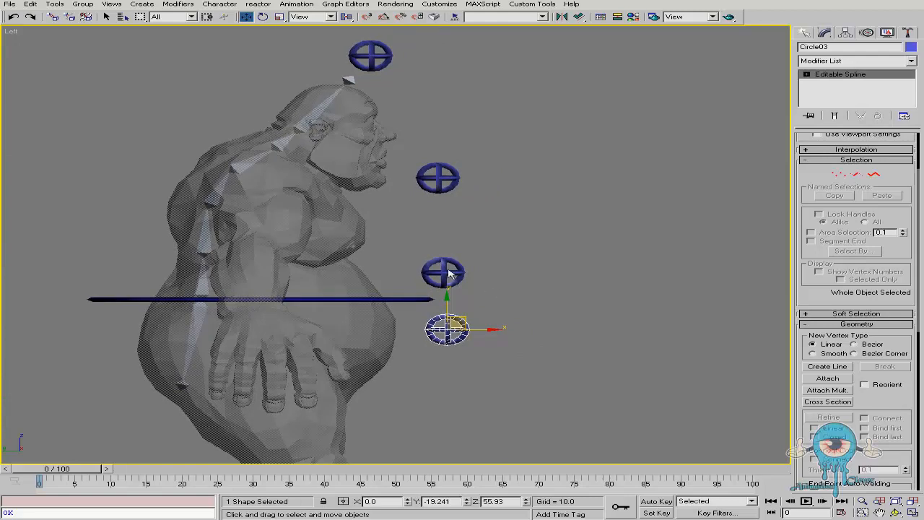
middle_click_drag(449, 273, 465, 275)
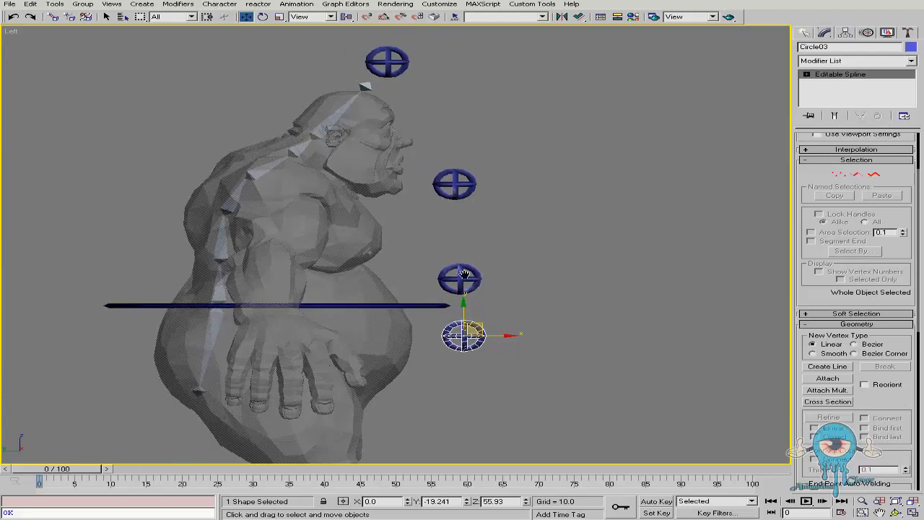
left_click(214, 320)
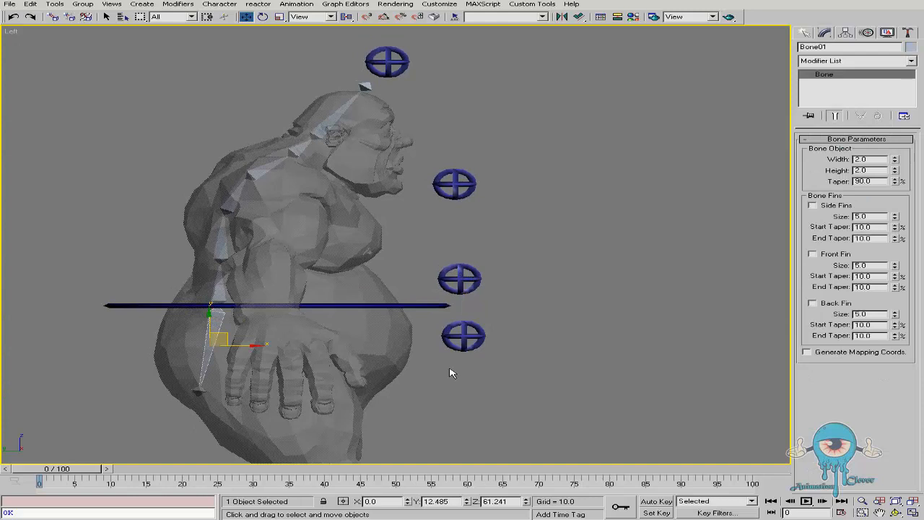
right_click(565, 329)
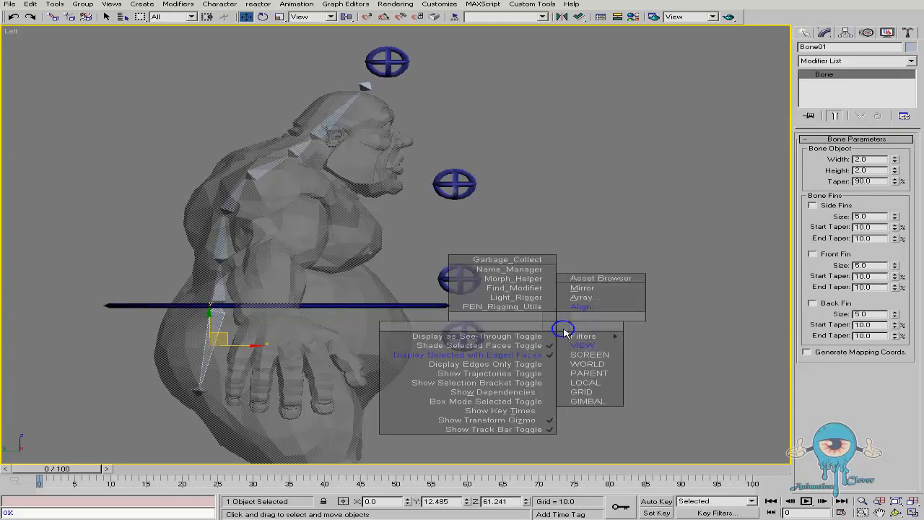
left_click(582, 385)
mouse_move(385, 286)
middle_mouse_down("alt")
mouse_move(369, 301)
mouse_move(324, 303)
mouse_move(299, 289)
mouse_move(384, 277)
mouse_move(373, 284)
middle_mouse_up("alt")
scroll(318, 300, "up", 2)
key("w")
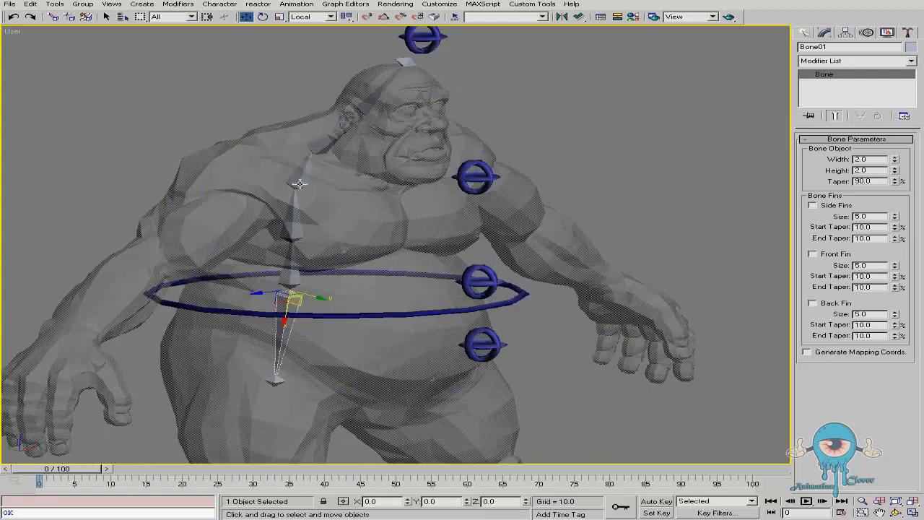
- Compare the local axis directions of the lowest spherical control and the lowest spine bone
left_click(484, 343)
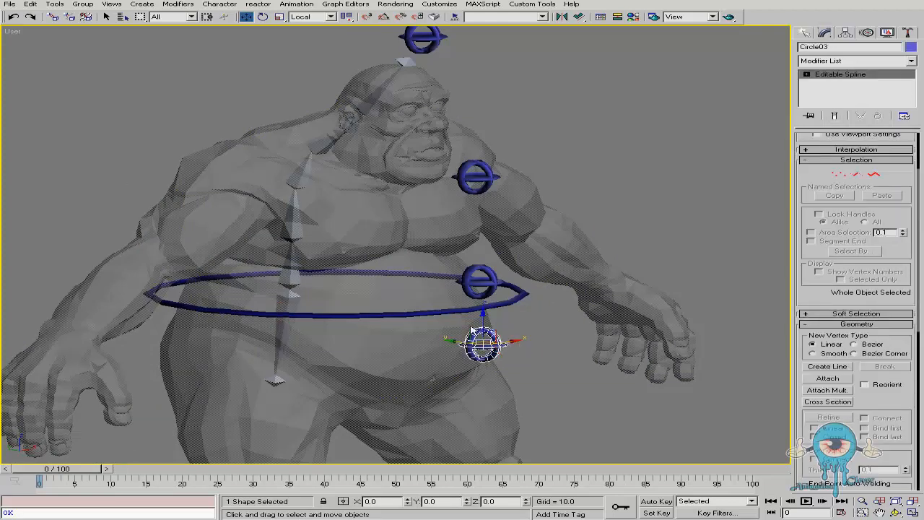
left_click(293, 294)
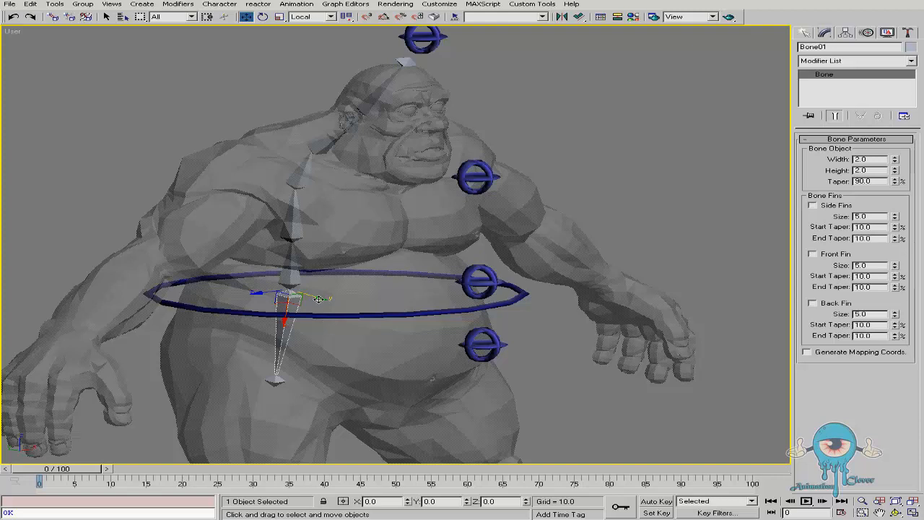
left_click(470, 348)
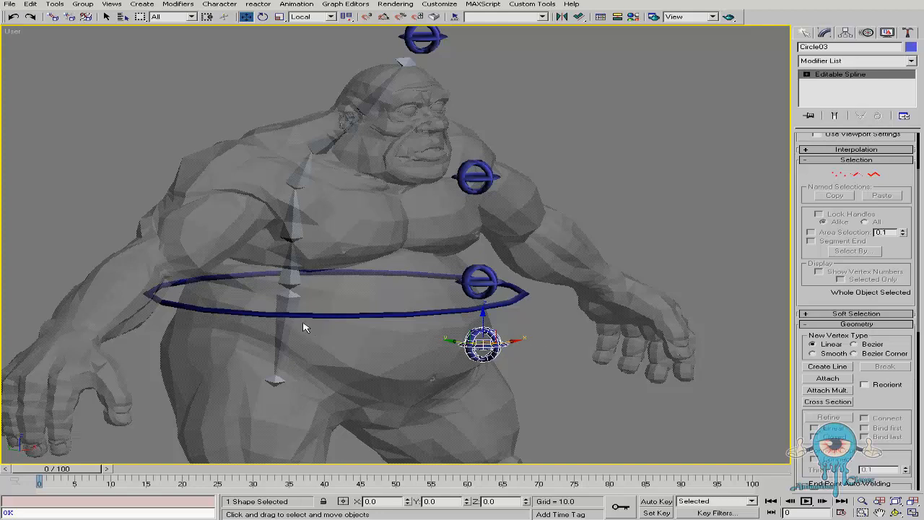
left_click(289, 299)
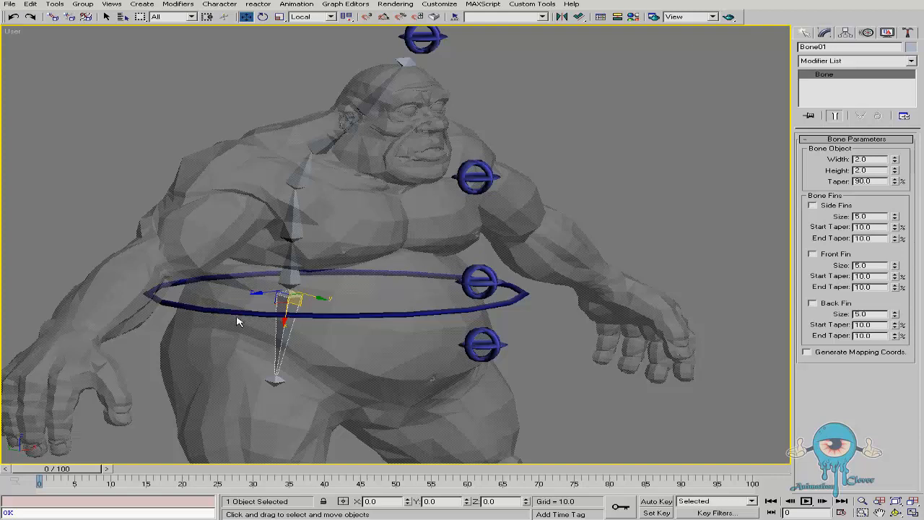
- Align the lowest spherical control's orientation to the lowest spine bone on the X, Y and Z axes, without aligning position
left_click(485, 344)
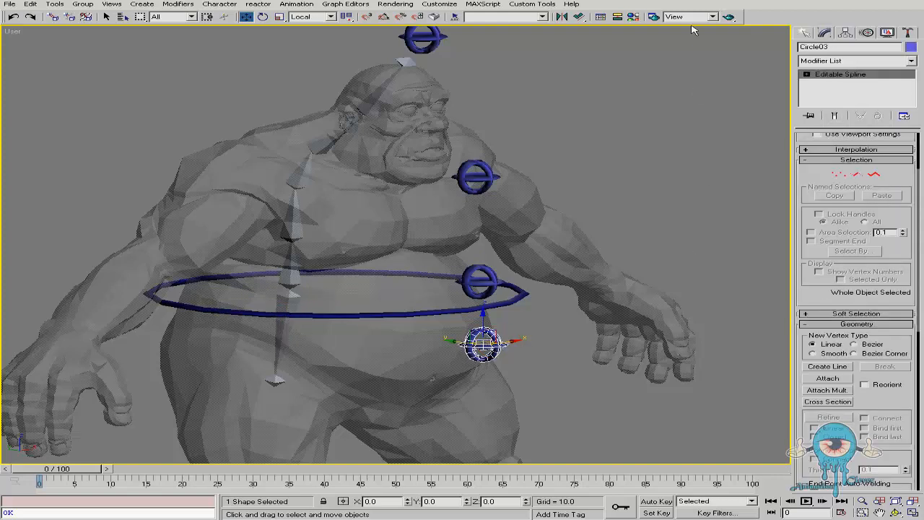
left_click(579, 16)
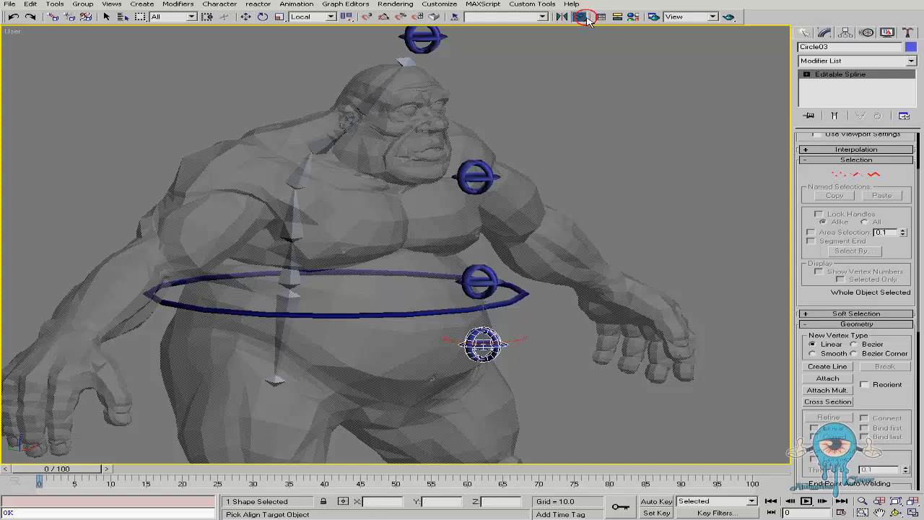
left_click(292, 306)
left_click(603, 312)
left_click(547, 311)
left_click(642, 311)
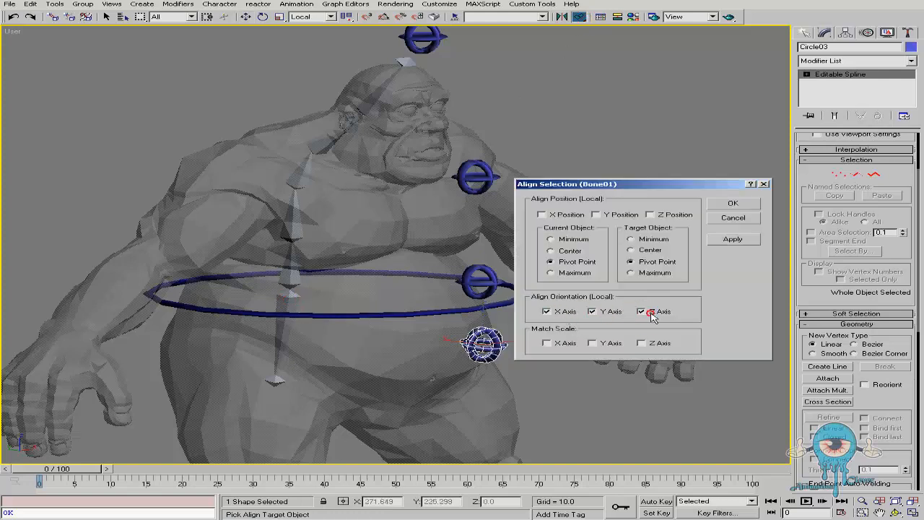
left_click(732, 204)
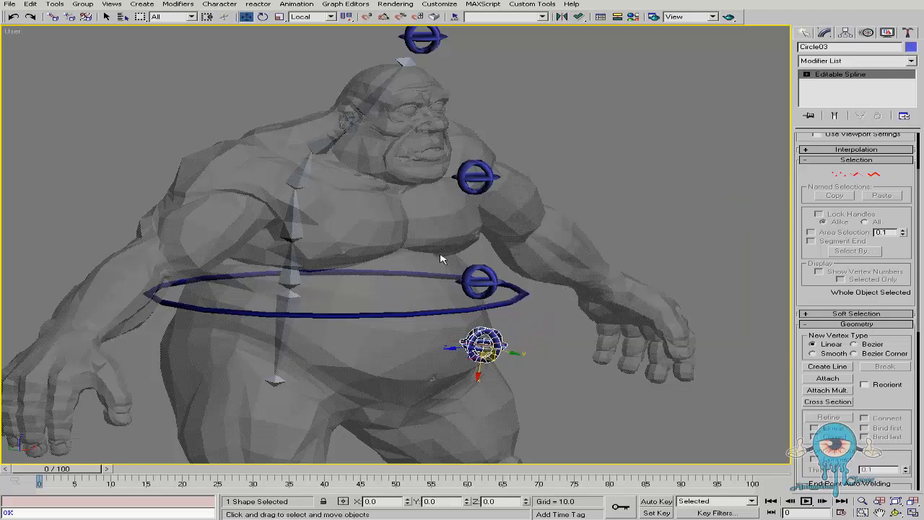
- Align the orientation of the two middle spherical controls to Bone03, just above the waist ring, on the X, Y and Z axes
middle_click_drag(441, 259, 424, 270)
left_click(477, 293)
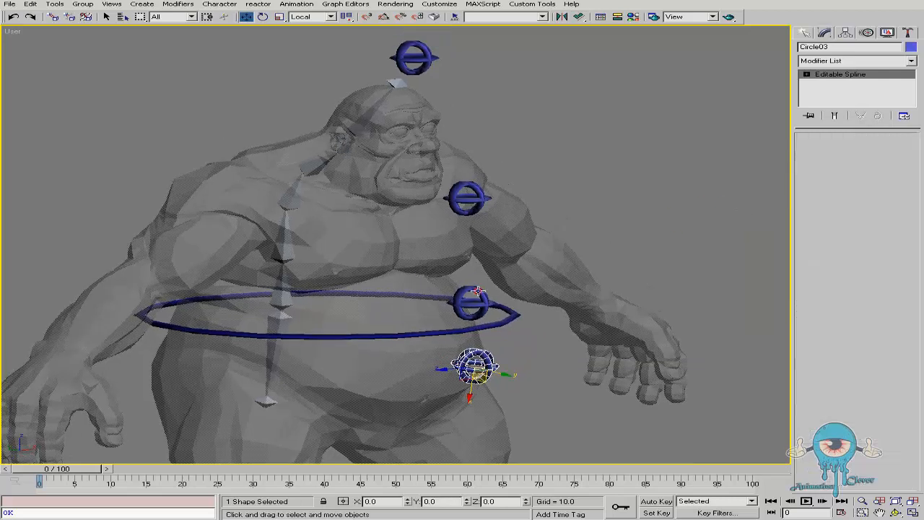
left_click(485, 204, "ctrl")
middle_click_drag(445, 239, 390, 217, "alt")
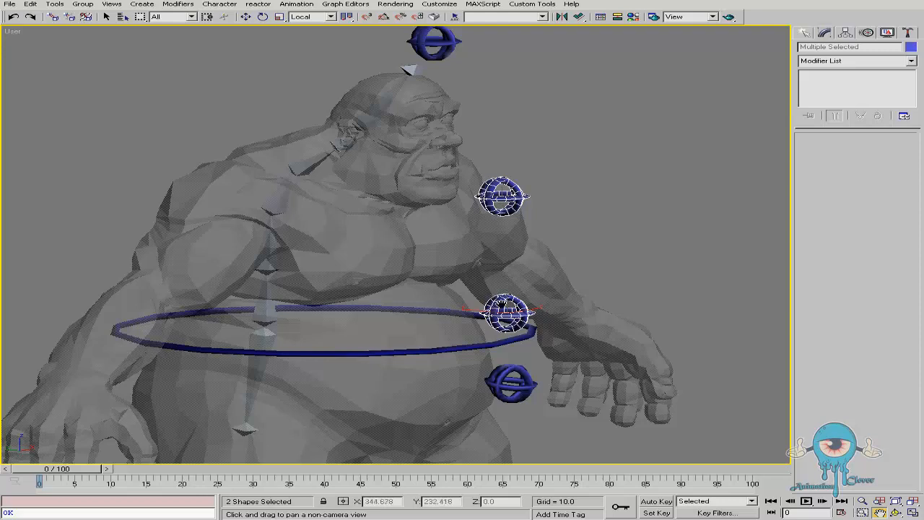
key("ctrl+r")
left_click_drag(334, 217, 369, 246)
middle_click_drag(413, 241, 394, 251)
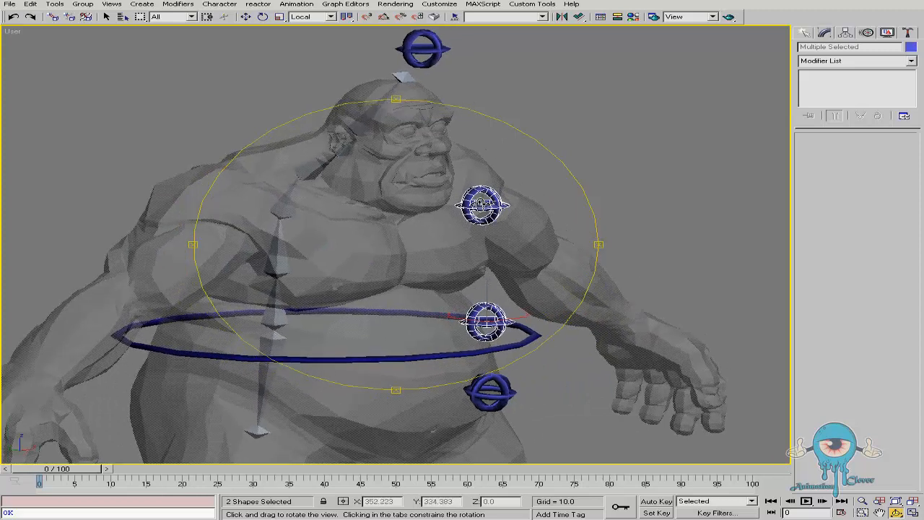
left_click_drag(405, 250, 405, 248)
right_click(406, 249)
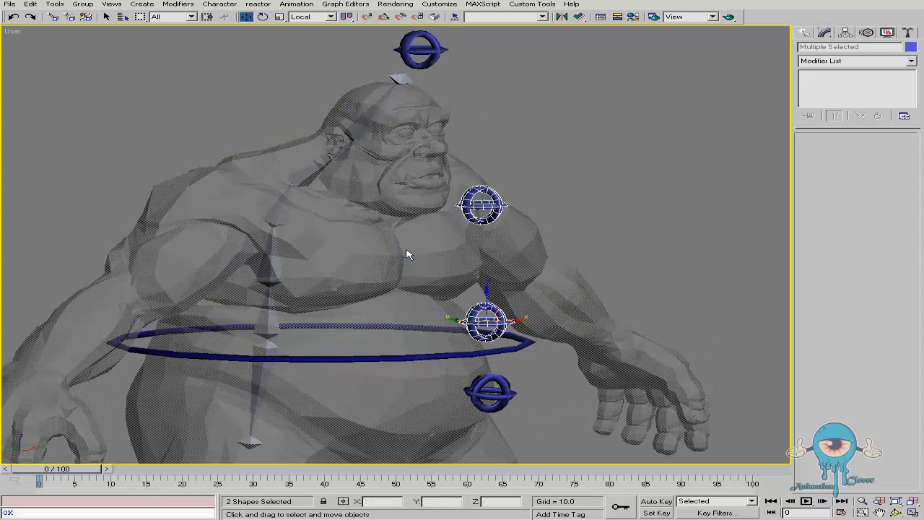
left_click(579, 17)
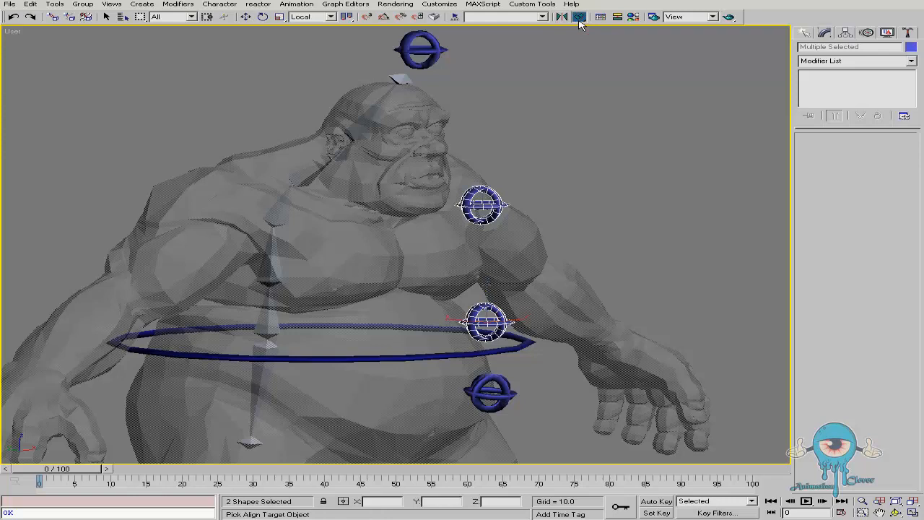
left_click(268, 325)
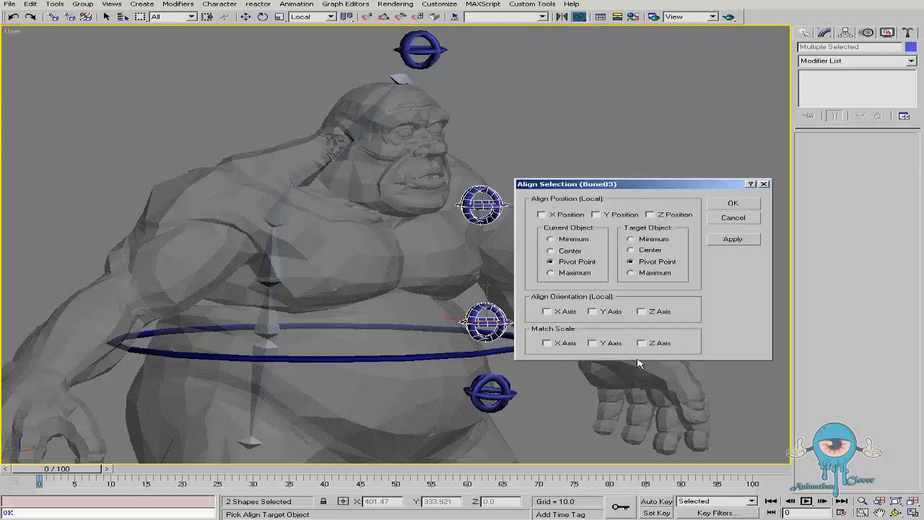
left_click(568, 315)
left_click(610, 313)
left_click(643, 313)
left_click(713, 203)
- Align the orientation of the spherical control above the head to the bone at the top of the head on X, Y and Z axes
middle_click_drag(437, 134, 456, 227)
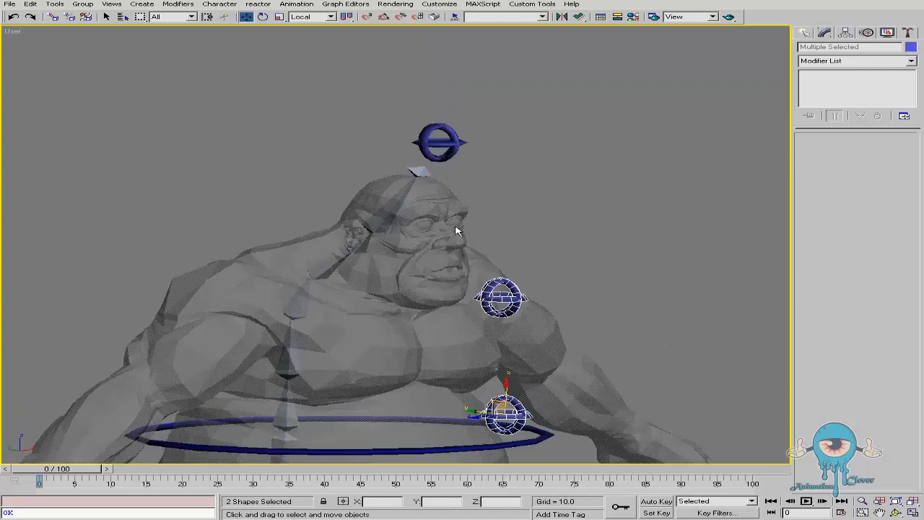
left_click(462, 147)
scroll(453, 173, "up", 3)
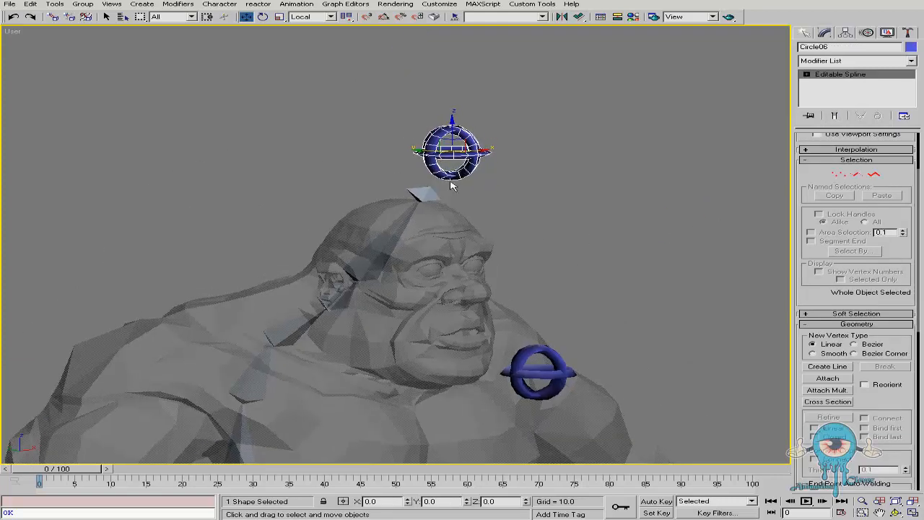
left_click(579, 16)
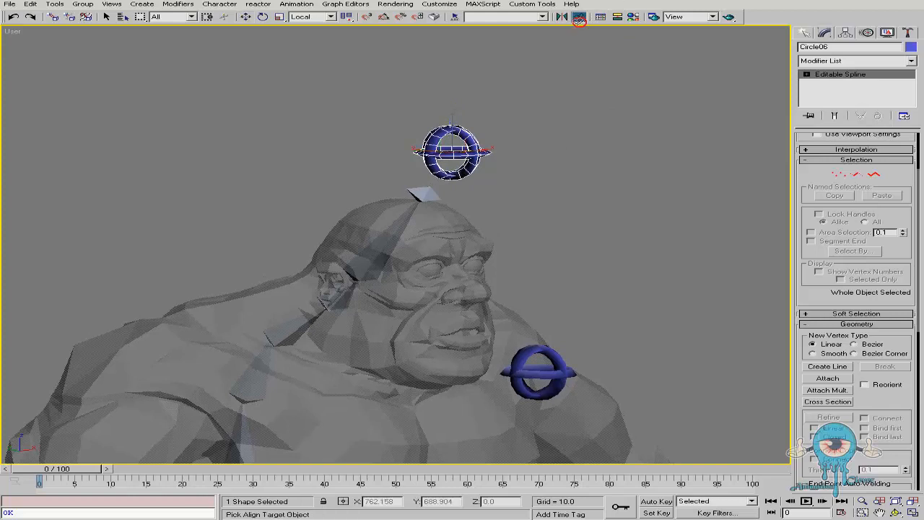
left_click(427, 193)
left_click(556, 310)
left_click(599, 312)
left_click(659, 311)
left_click(732, 205)
- Examine the spherical controls against the spine bones around the whole body and from the Left view
scroll(429, 149, "down", 5)
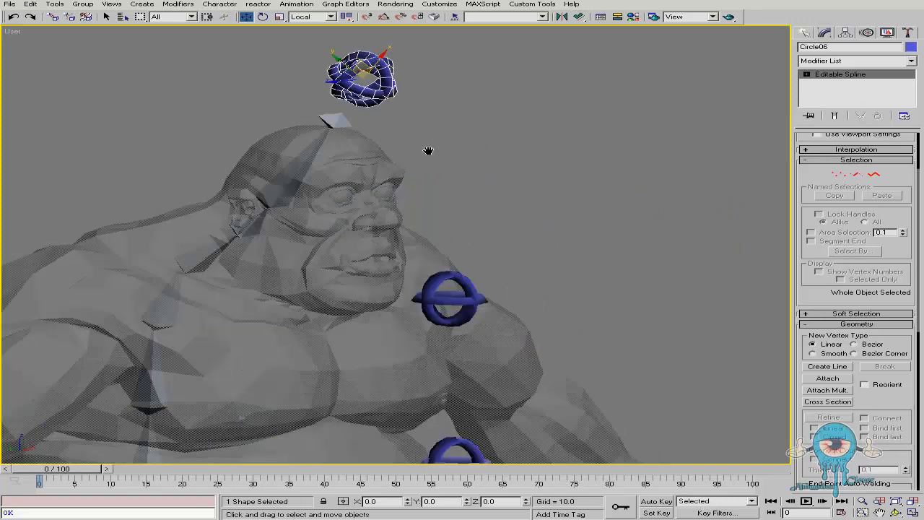
middle_click_drag(403, 244, 406, 192)
key("w")
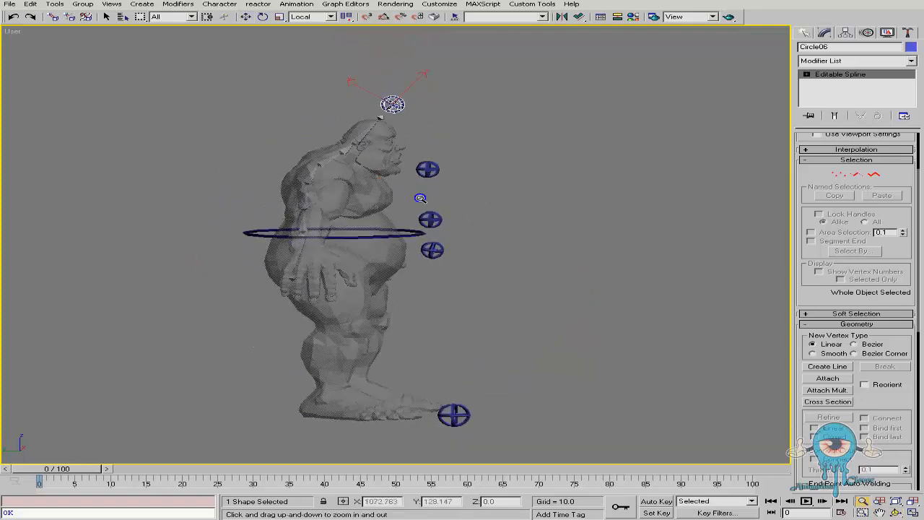
key("w")
middle_click_drag(418, 228, 398, 219, "alt")
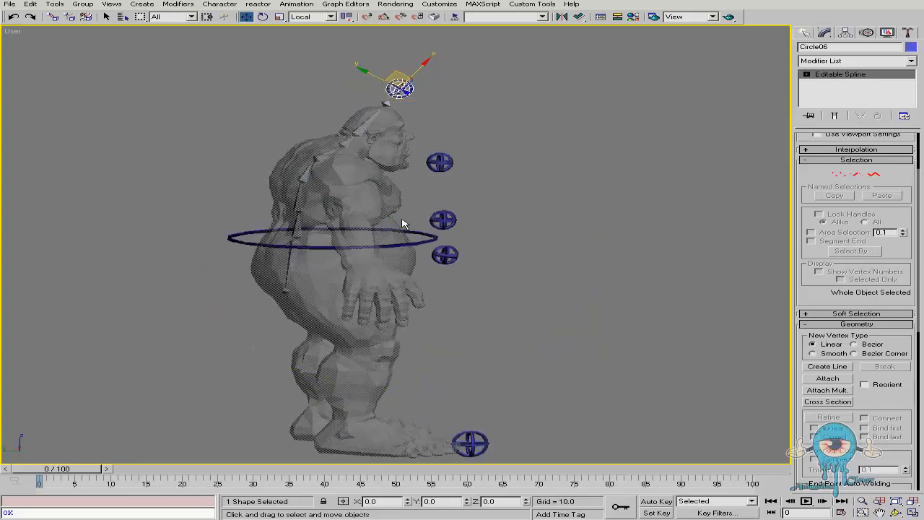
key("l")
key("ctrl+alt+z")
middle_click_drag(452, 103, 401, 137)
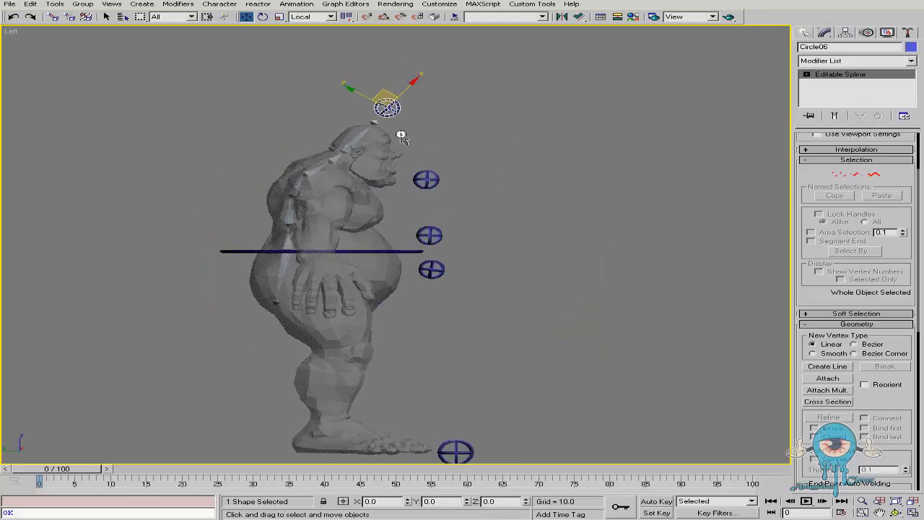
middle_click_drag(509, 139, 510, 130, "ctrl+alt")
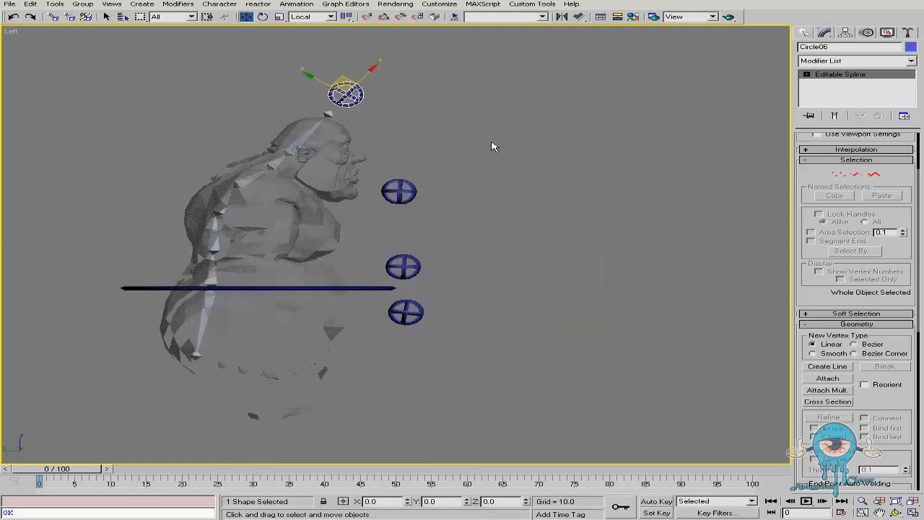
middle_click_drag(457, 190, 435, 200)
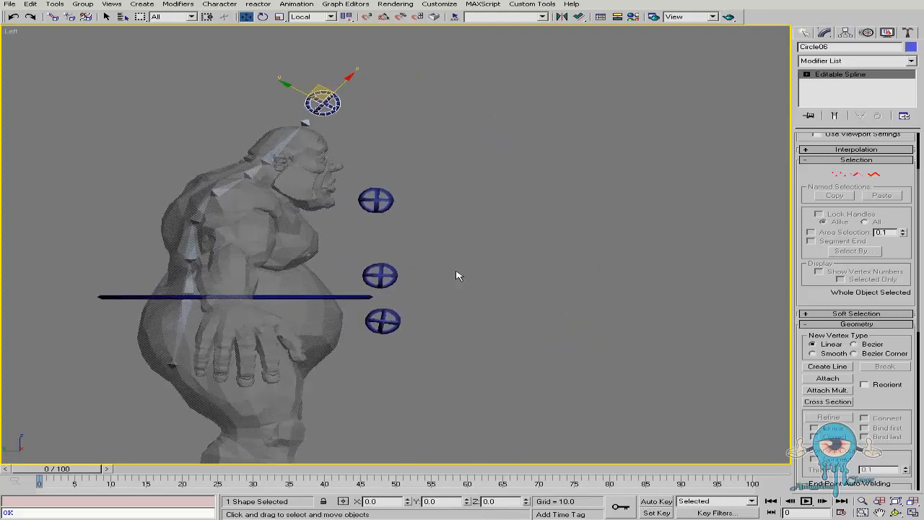
- Create a Sphere Control in the empty space in front of the ogre and inspect it up close
right_click(497, 261)
left_click(481, 149)
left_click_drag(480, 189, 491, 209)
middle_click_drag(472, 223, 435, 235, "alt")
key("w")
scroll(499, 137, "up", 6)
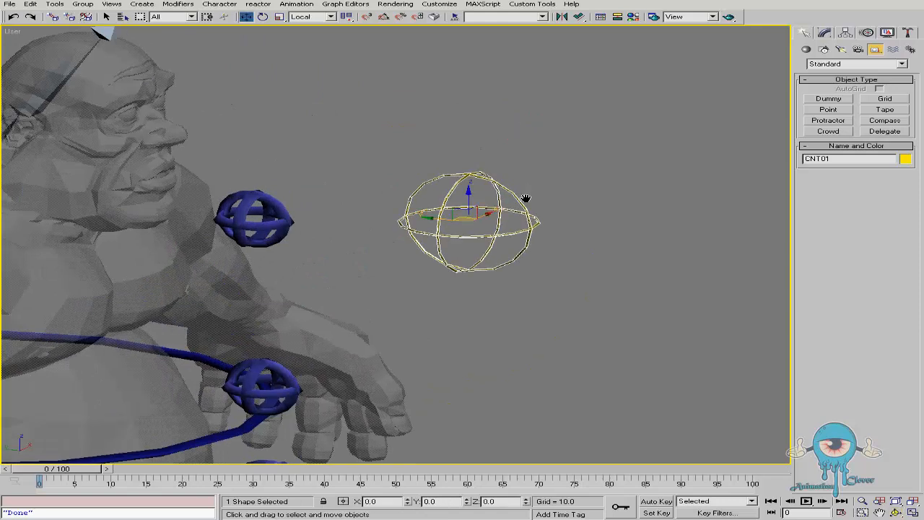
middle_click_drag(526, 198, 525, 231)
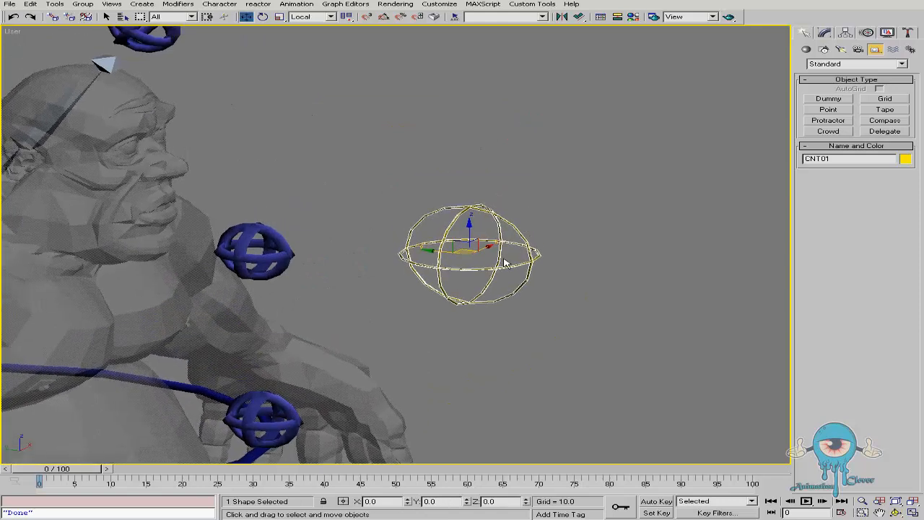
- Create a Pin Control beside the new sphere control in the Left view
key("l")
middle_click_drag(380, 239, 277, 297)
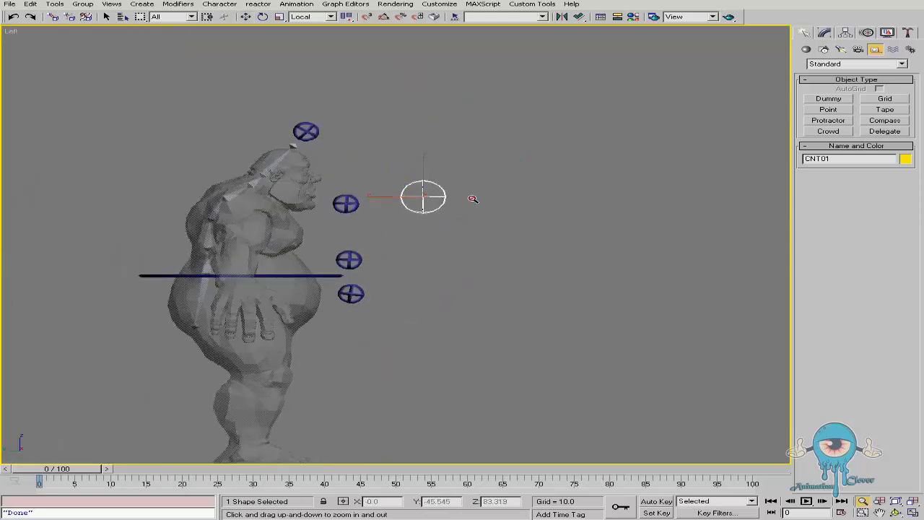
scroll(475, 198, "up", 3)
right_click(502, 257)
left_click(460, 166)
left_click(553, 224)
left_click(445, 144)
key("w")
- Create an Arrow Control below the pin control
right_click(499, 275)
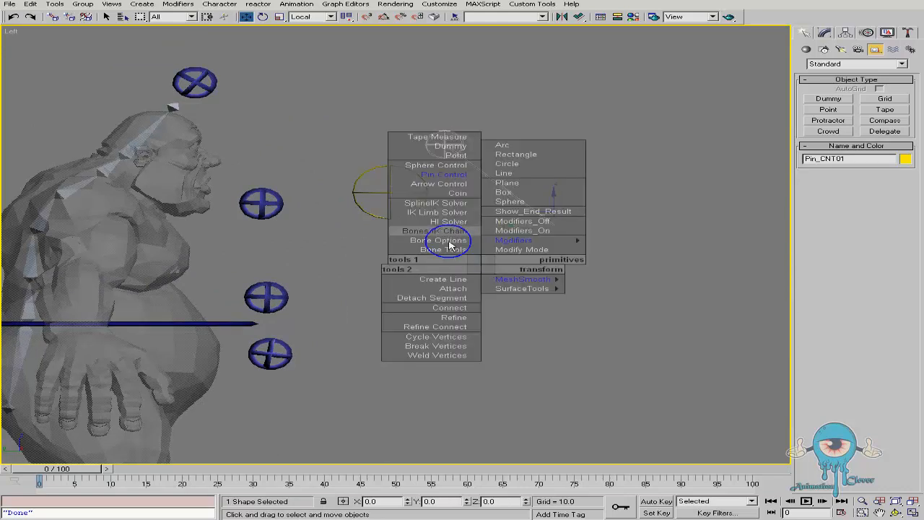
left_click(449, 186)
left_click(460, 236)
key("w")
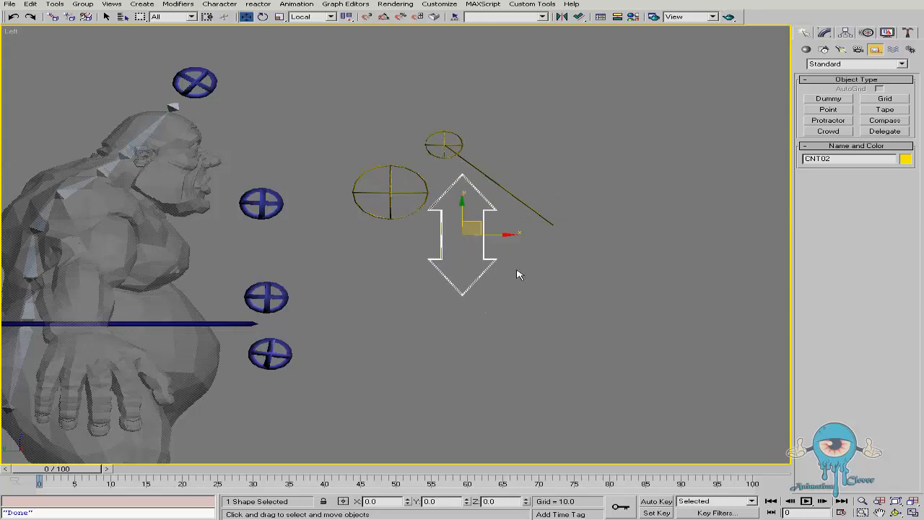
- Create a Coin control named Ogre below the sample sphere control
right_click(549, 283)
left_click(505, 205)
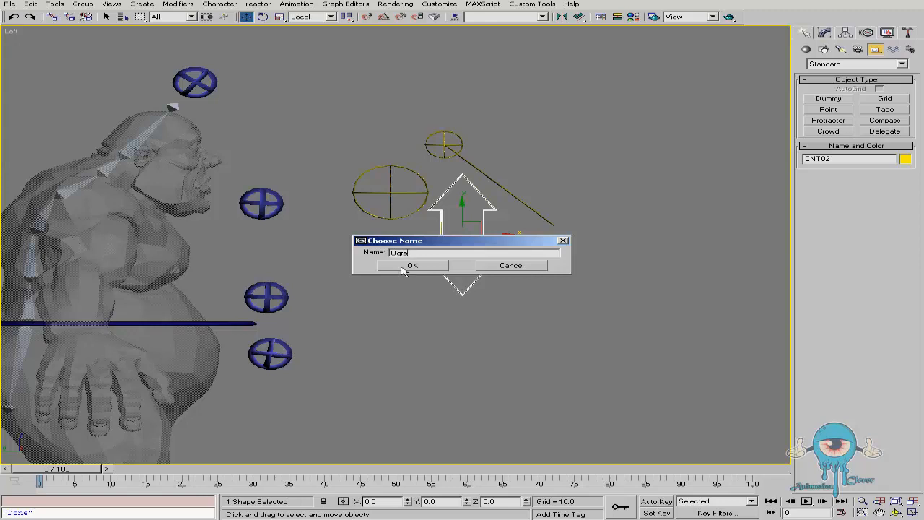
type("Ogre")
left_click(408, 266)
right_click(406, 302)
left_click(412, 311)
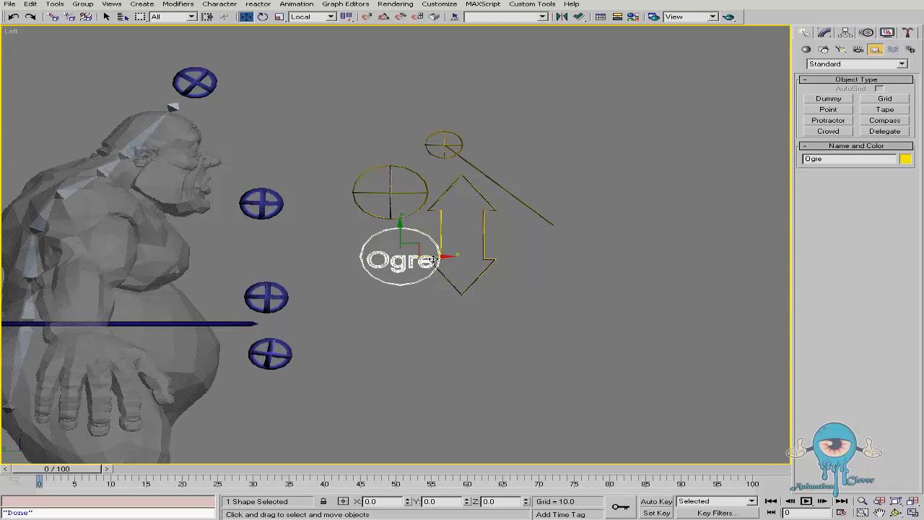
- Delete the four sample controls in front of the ogre: sphere, pin, arrow and coin
left_click_drag(562, 125, 361, 296)
key("Delete")
middle_click_drag(347, 276, 568, 182)
key("alt+z")
left_click_drag(472, 183, 472, 209)
middle_click_drag(486, 208, 450, 213)
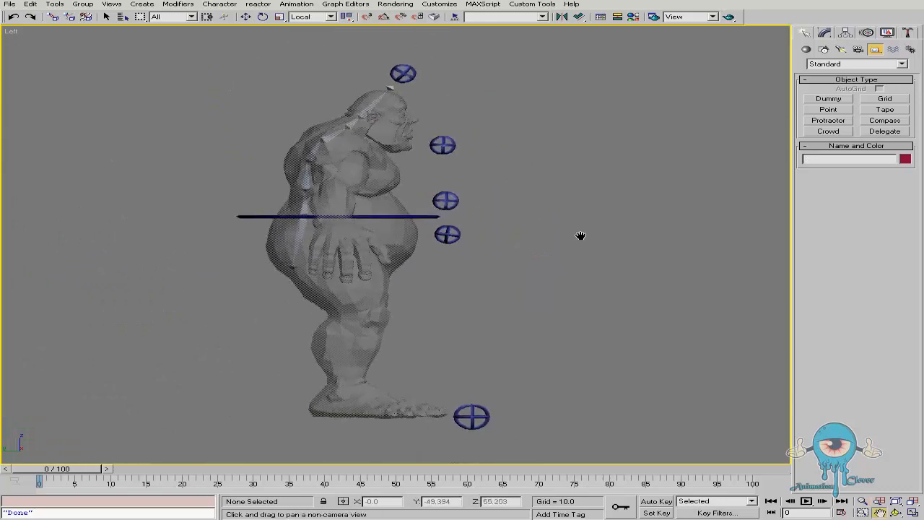
middle_click_drag(463, 249, 456, 265)
key("w")
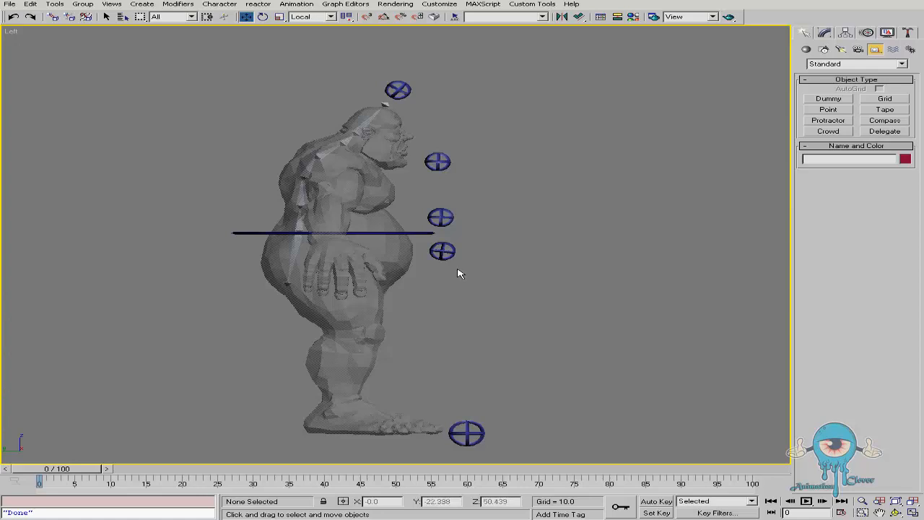
- Display the Left view in wireframe and select Bone07, the short bone at the base of the neck
left_click(433, 170)
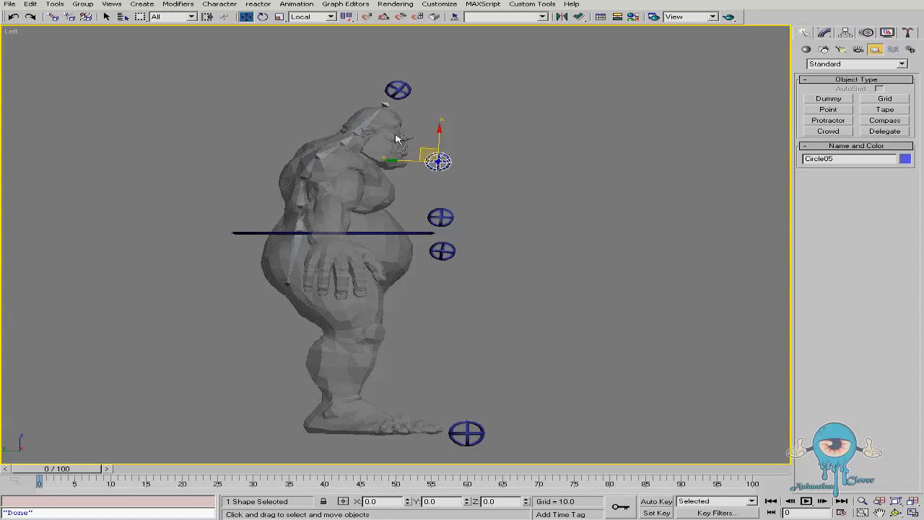
middle_click_drag(396, 136, 402, 141)
key("alt+z")
left_click_drag(372, 122, 373, 66)
right_click(373, 66)
key("F3")
key("alt+z")
left_click_drag(317, 155, 334, 120)
middle_click_drag(348, 166, 428, 150)
left_click_drag(396, 159, 402, 154)
right_click(402, 154)
left_click(390, 177)
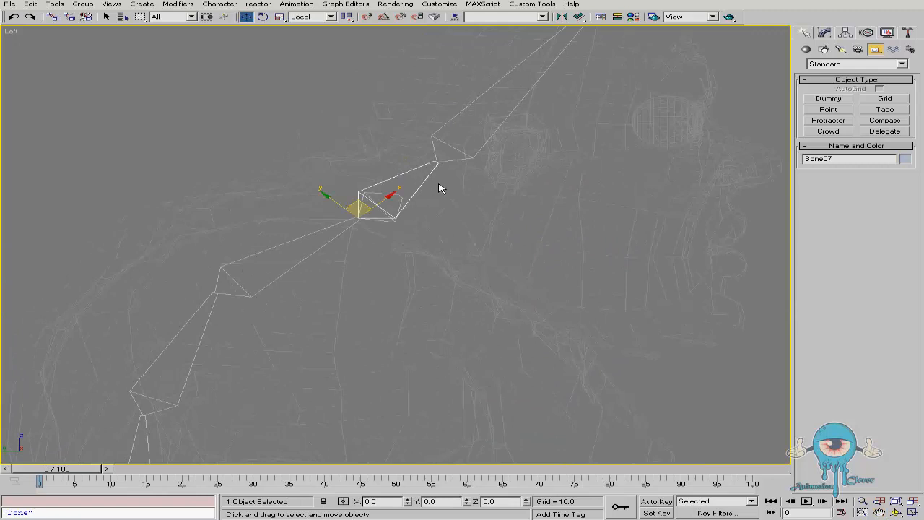
middle_click_drag(437, 189, 386, 203)
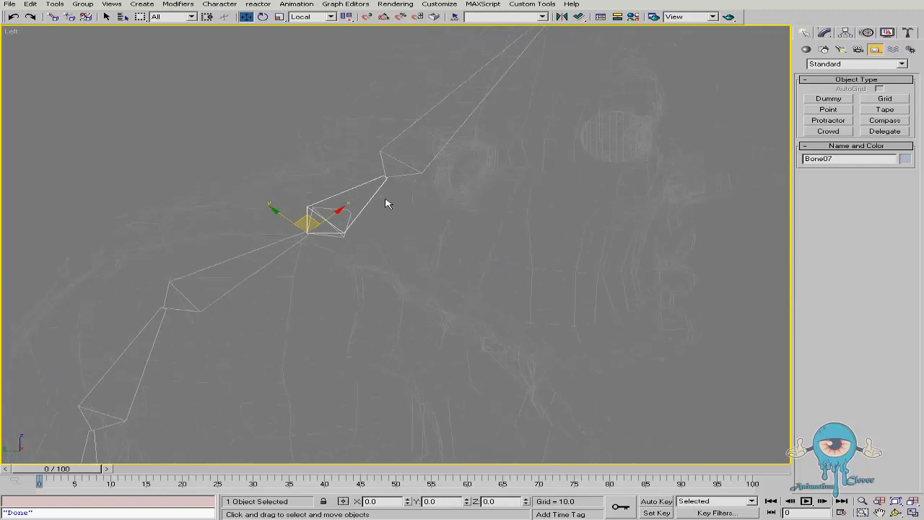
- Link the two spine bones that meet at the waist to the waist ring with Select and Link
left_click(53, 16)
middle_click_drag(299, 168, 332, 110)
scroll(332, 110, "down", 2)
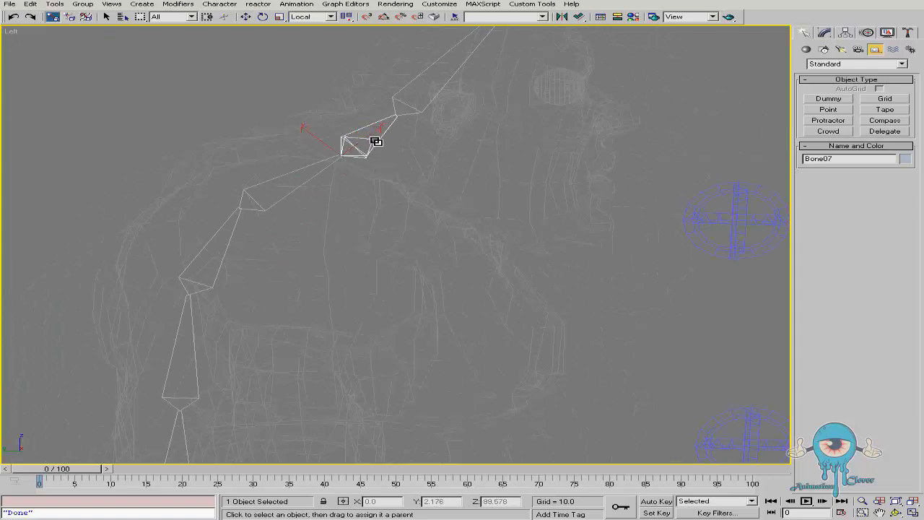
middle_click_drag(338, 176, 351, 161)
scroll(378, 229, "down", 2)
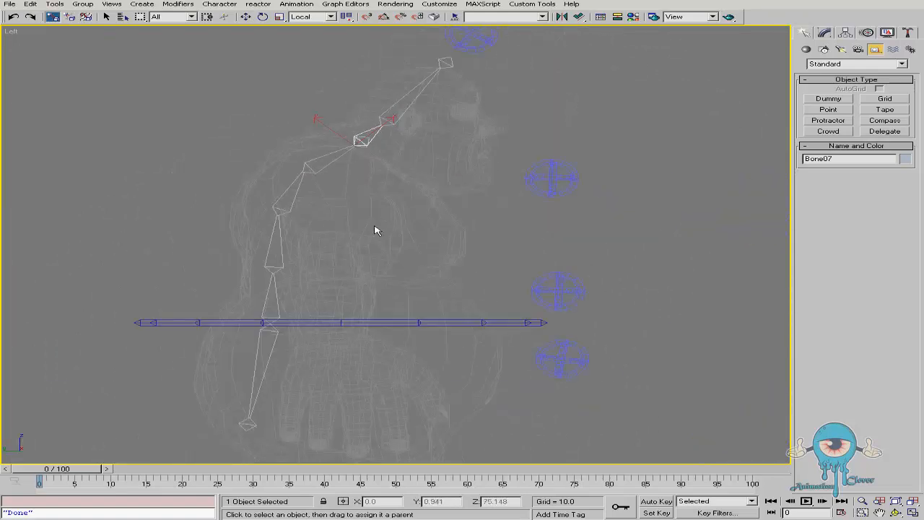
middle_click_drag(378, 229, 390, 176)
left_click(285, 231)
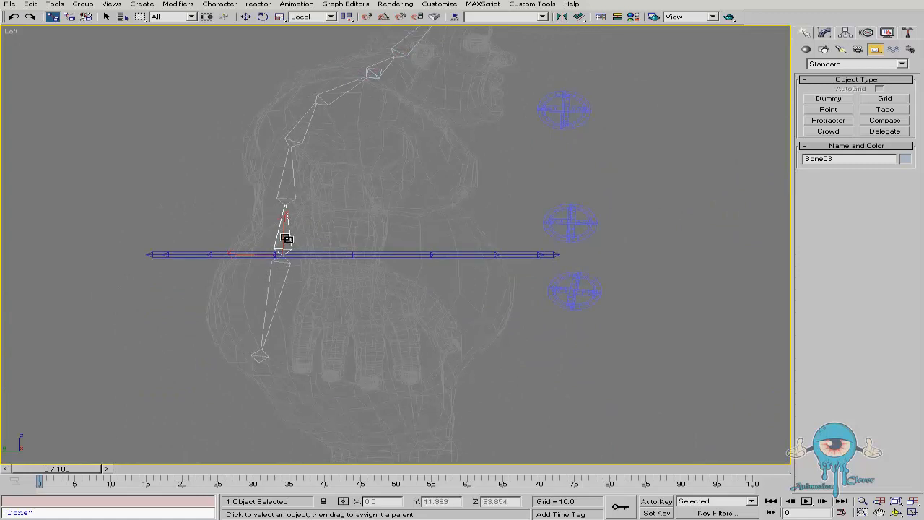
left_click(286, 278, "ctrl")
left_click_drag(285, 278, 366, 252)
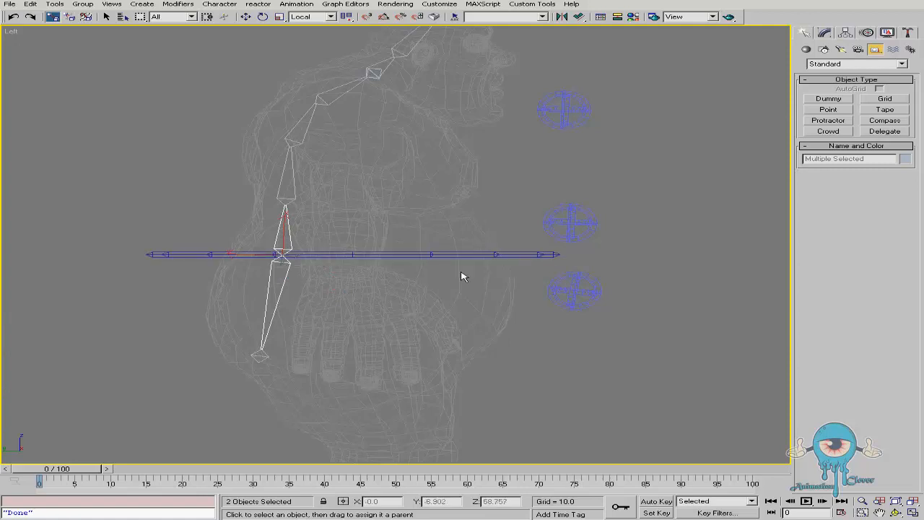
- Link the four spherical controls in front of the body and above the head to the waist ring
middle_click_drag(463, 227, 388, 304)
scroll(388, 283, "down", 2)
middle_click_drag(377, 265, 366, 274)
key("Escape")
left_click(381, 103)
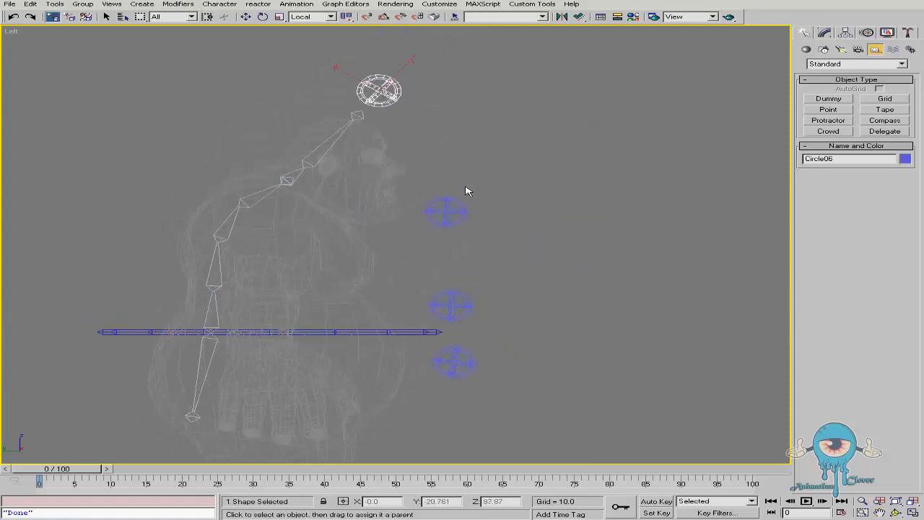
left_click_drag(480, 188, 431, 310, "ctrl")
left_click(455, 361, "ctrl")
left_click_drag(457, 360, 364, 332)
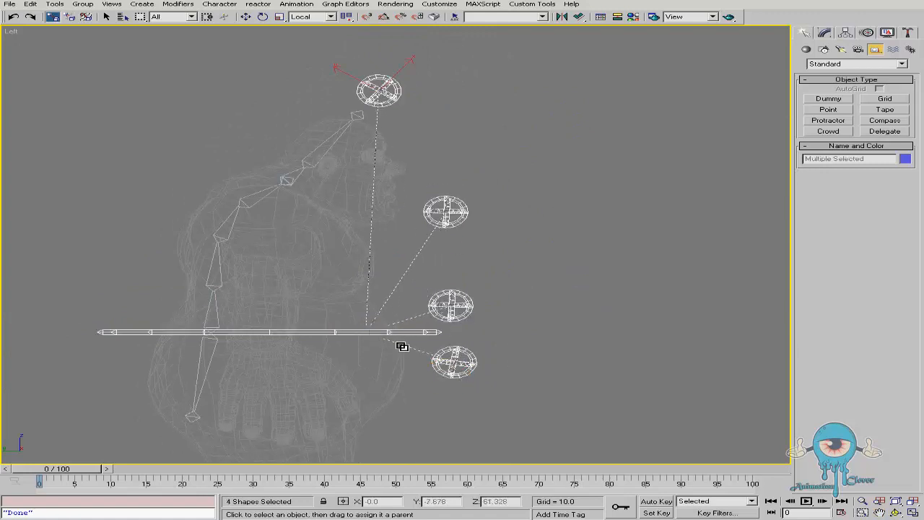
left_click(384, 331)
- Switch to the Move tool with the waist ring selected and return the Left view to shaded display
middle_click_drag(397, 273, 409, 243)
right_click(371, 241)
left_click(396, 255)
key("F3")
scroll(390, 238, "down", 1)
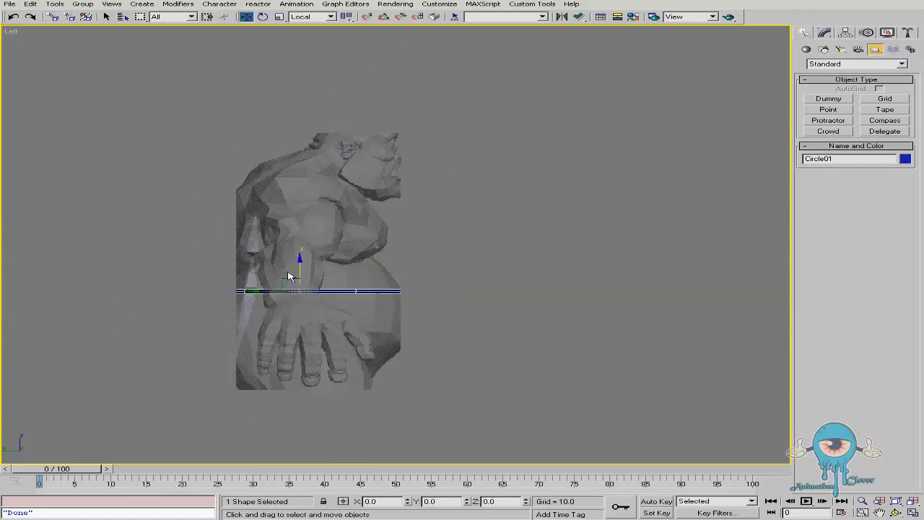
mouse_move(296, 277)
left_mouse_down()
mouse_move(335, 260)
mouse_move(433, 264)
mouse_move(304, 310)
mouse_move(396, 238)
mouse_move(268, 308)
left_mouse_up()
left_click_drag(383, 263, 398, 292)
right_click(398, 292)
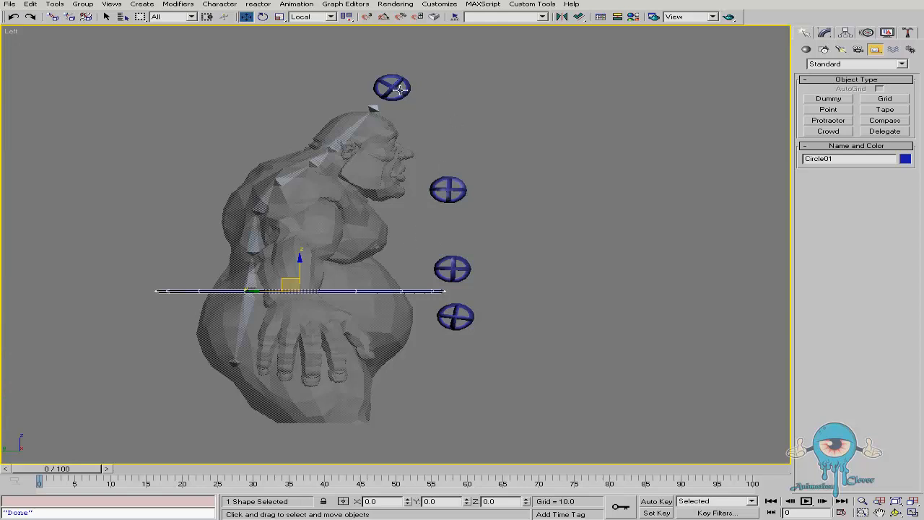
- Select the spherical controls in turn, ending with the one above the head, and display its transform controllers
left_click(453, 194)
left_click(453, 254)
left_click(451, 264)
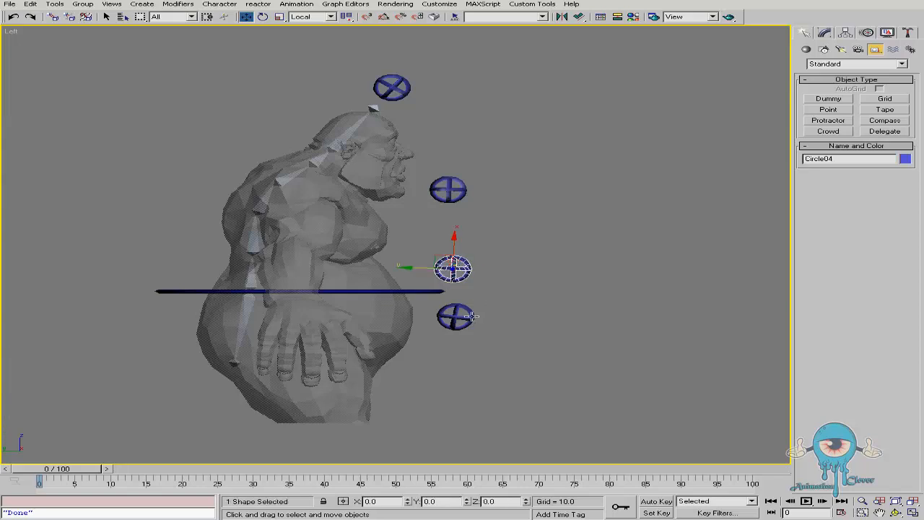
left_click(471, 312)
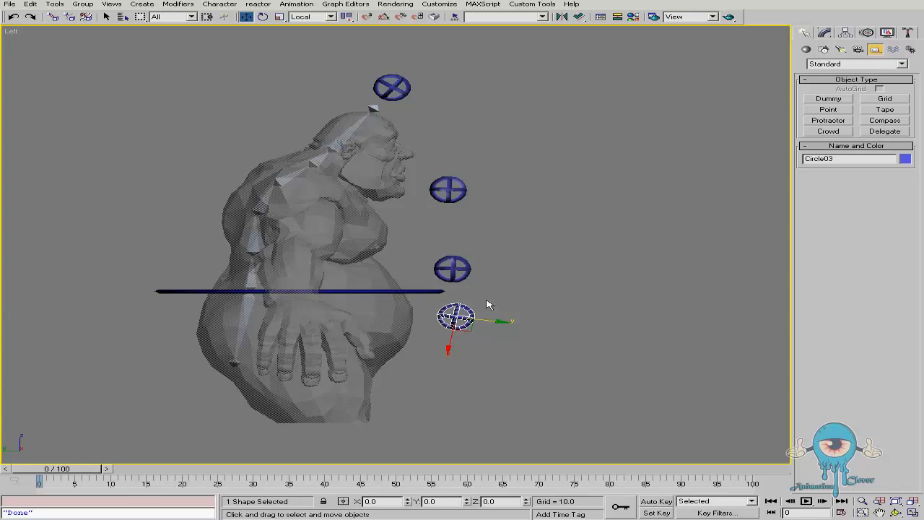
middle_click_drag(478, 221, 470, 233)
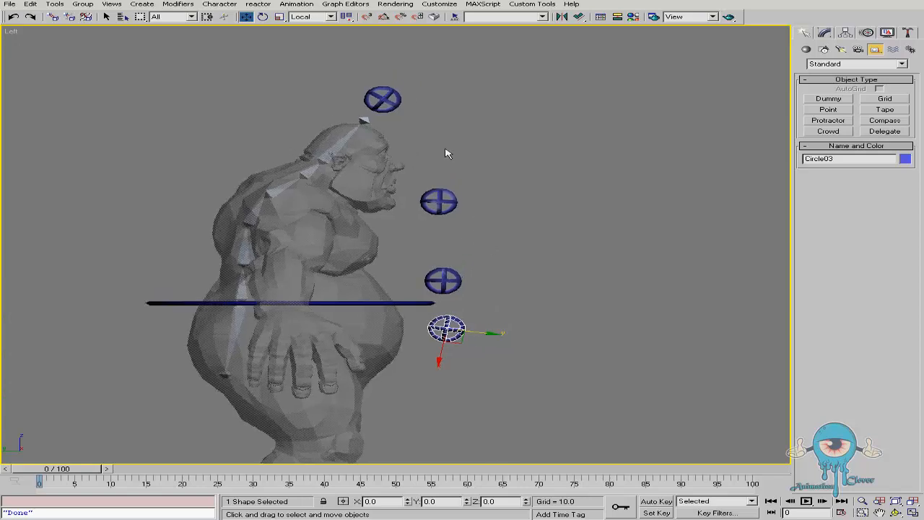
left_click(381, 98)
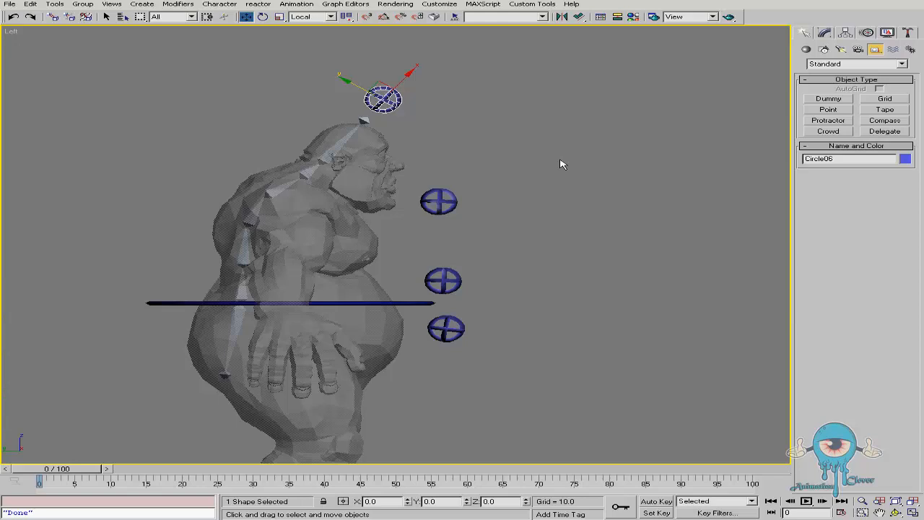
middle_click_drag(417, 150, 437, 146)
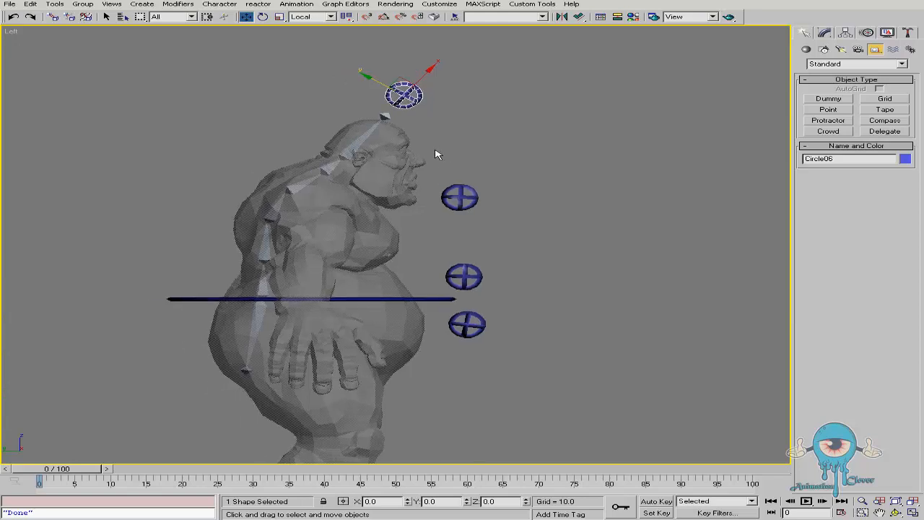
left_click(868, 33)
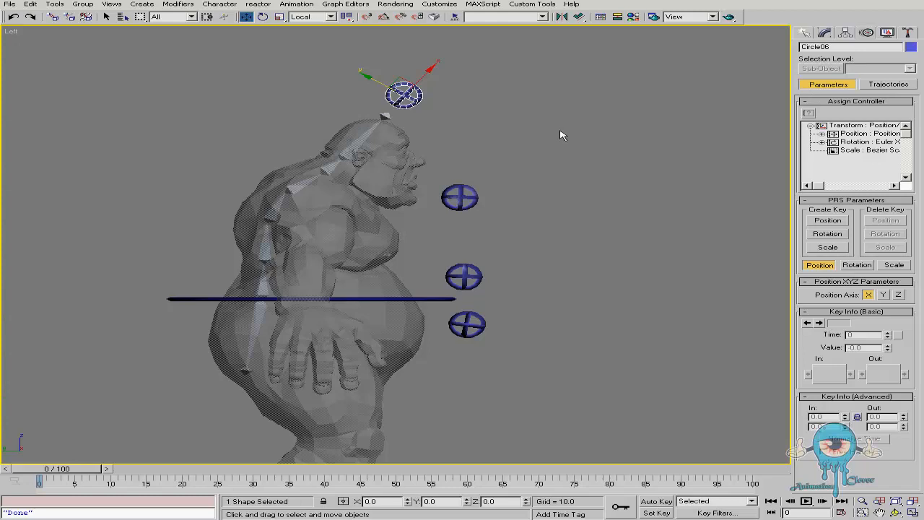
- Create a sphere primitive in the empty space in front of the ogre in the Left view
middle_click_drag(561, 135, 462, 137)
left_click(805, 34)
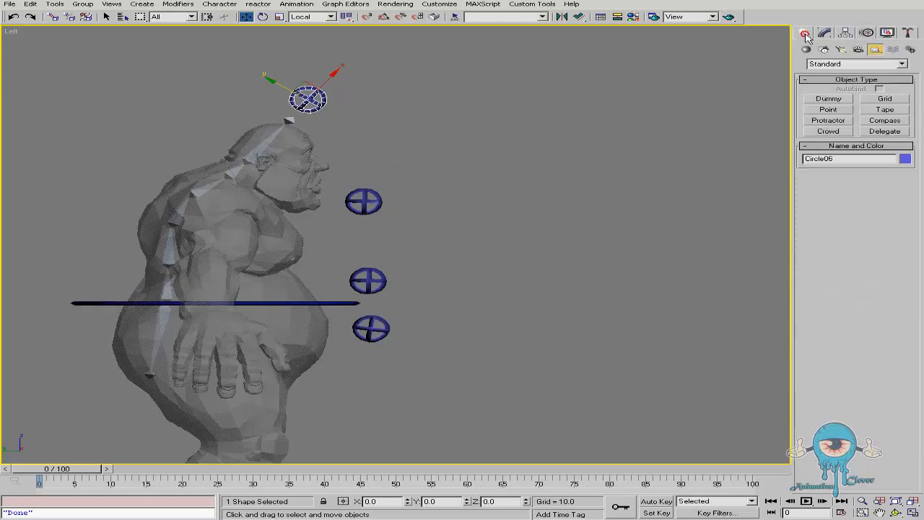
left_click(806, 49)
left_click(827, 109)
left_click_drag(546, 175, 575, 204)
right_click(575, 204)
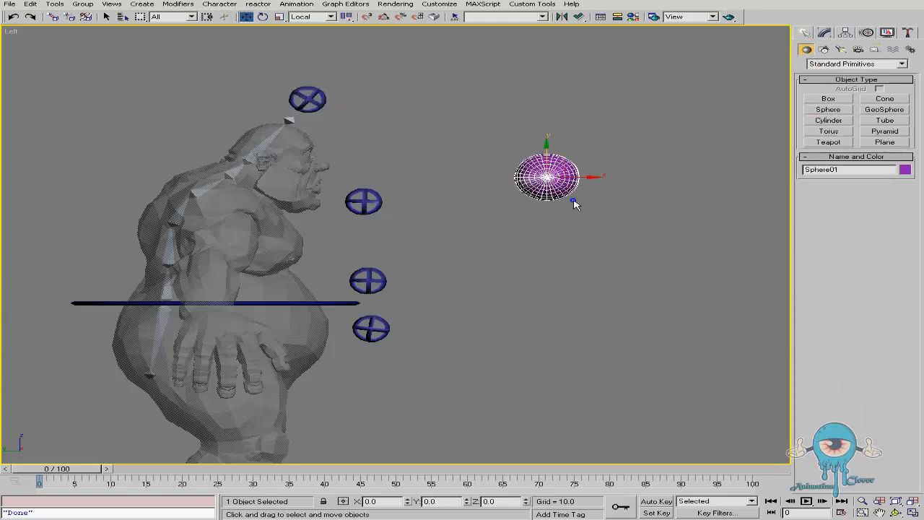
mouse_move(541, 177)
middle_mouse_down()
mouse_move(526, 180)
mouse_move(549, 173)
middle_mouse_up()
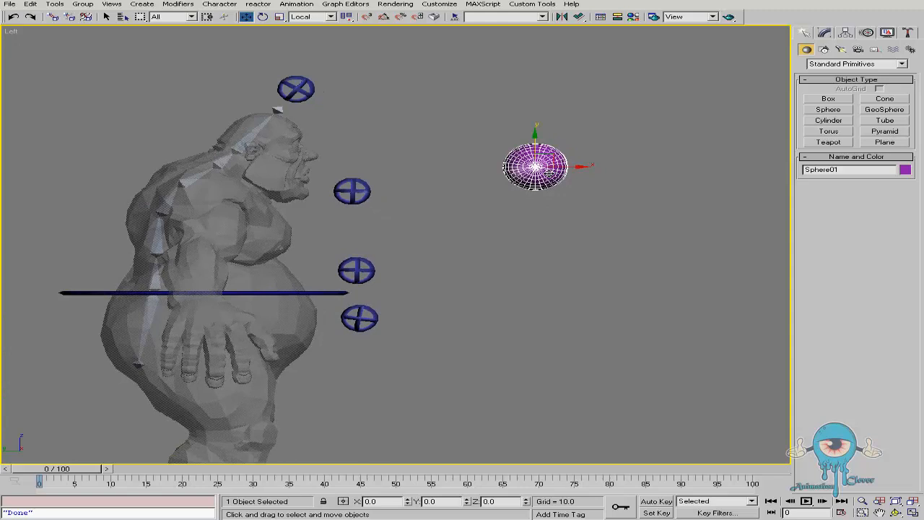
- Display the sphere's motion parameters and examine its position values on the Y and Z axes
left_click(869, 34)
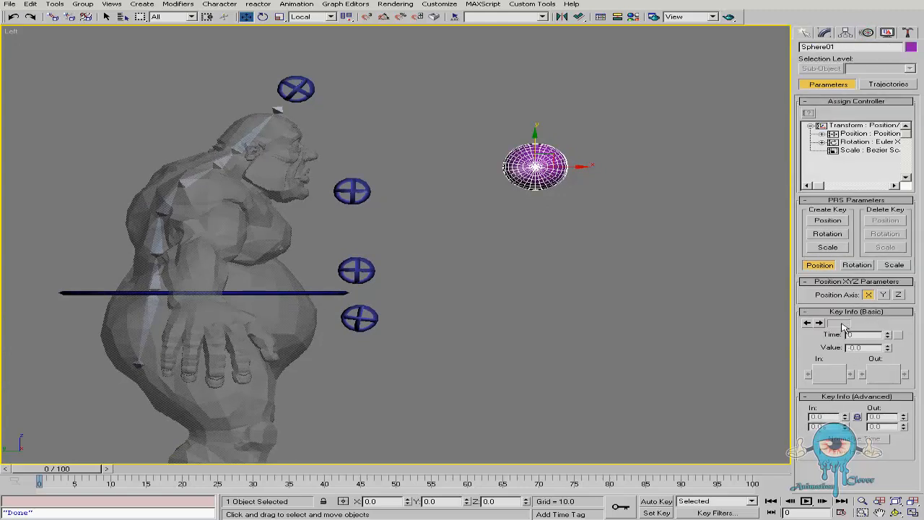
middle_click_drag(496, 258, 496, 258, "alt")
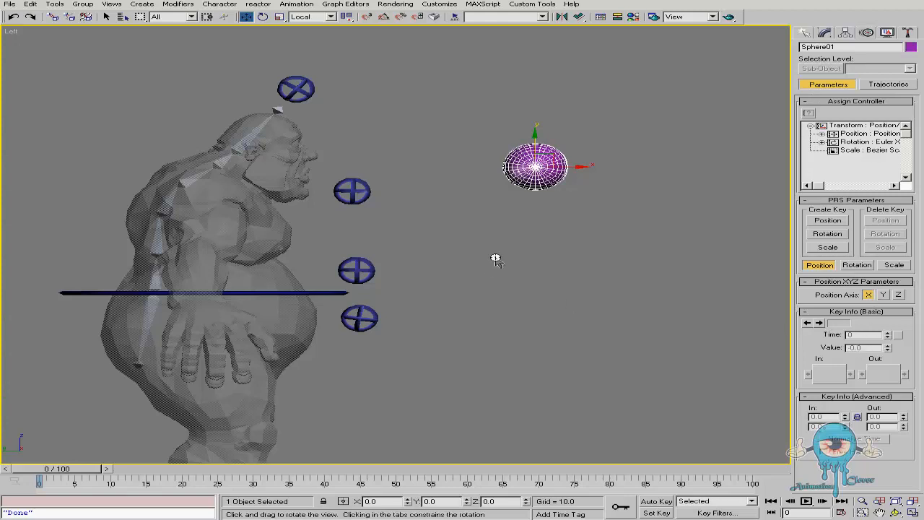
left_click_drag(394, 260, 342, 262)
key("shift+z")
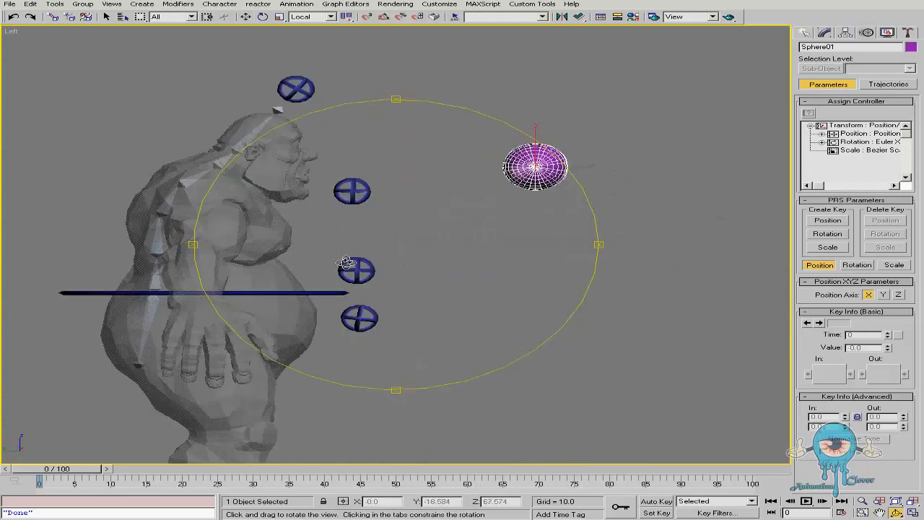
key("w")
left_click(884, 295)
left_click(899, 295)
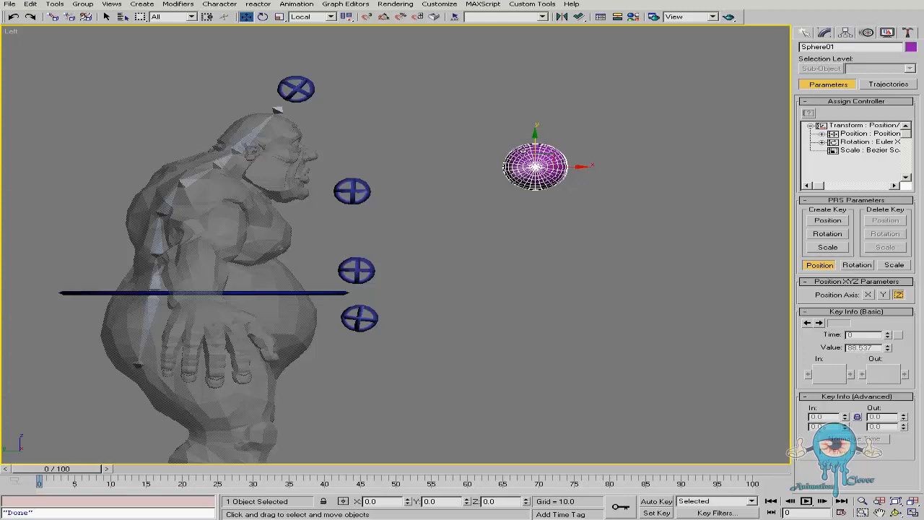
- Show the home grid briefly to examine the world origin relative to the sphere, and hide the grid again
middle_click_drag(542, 231, 594, 174)
scroll(594, 174, "down", 2)
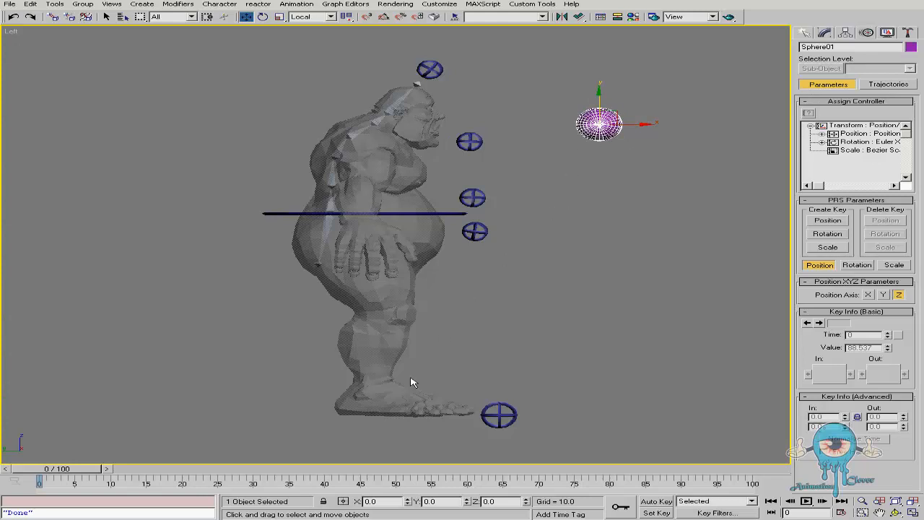
key("g")
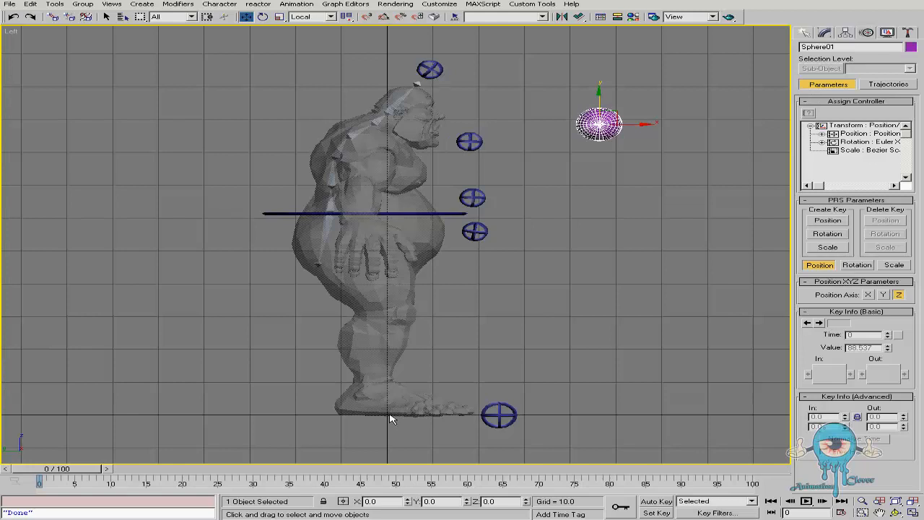
key("g")
middle_click_drag(549, 202, 440, 270)
key("alt+z")
left_click_drag(483, 166, 499, 108)
right_click(545, 157)
middle_click_drag(546, 164, 588, 150)
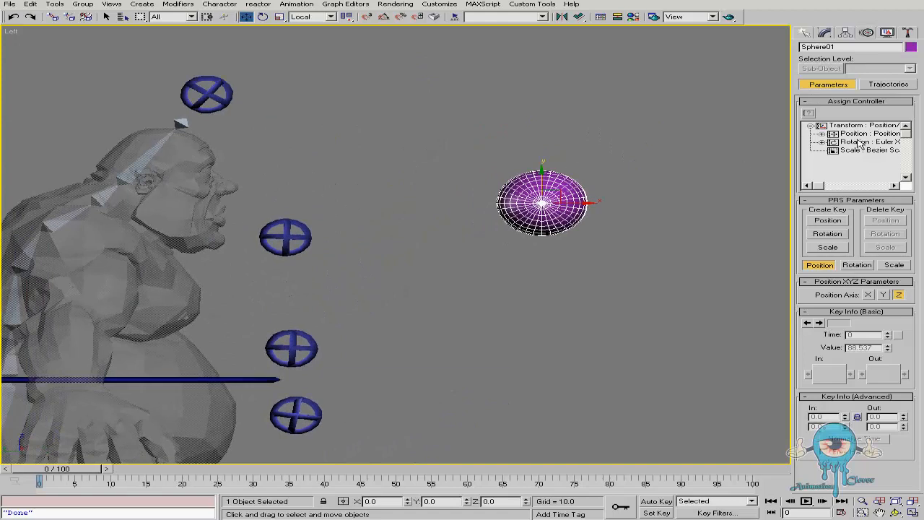
- Assign a Position List controller to the sphere's Position track
left_click(822, 134)
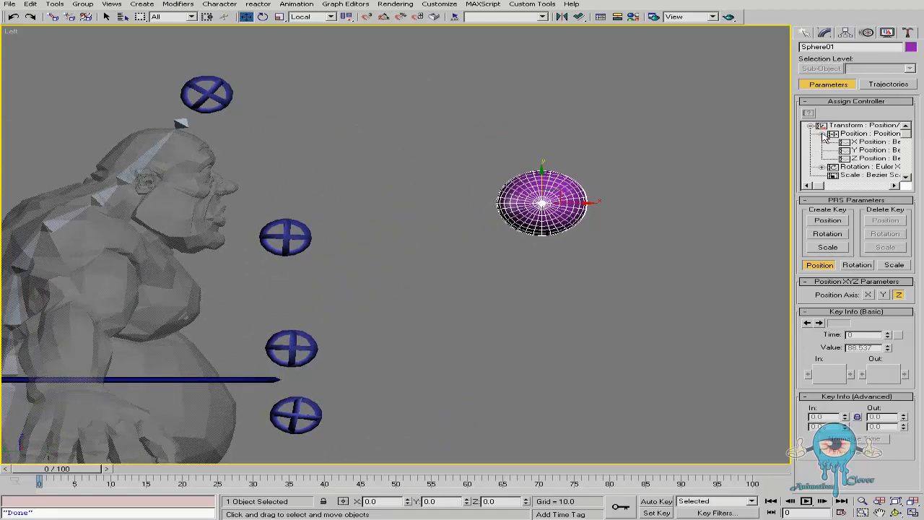
left_click(853, 135)
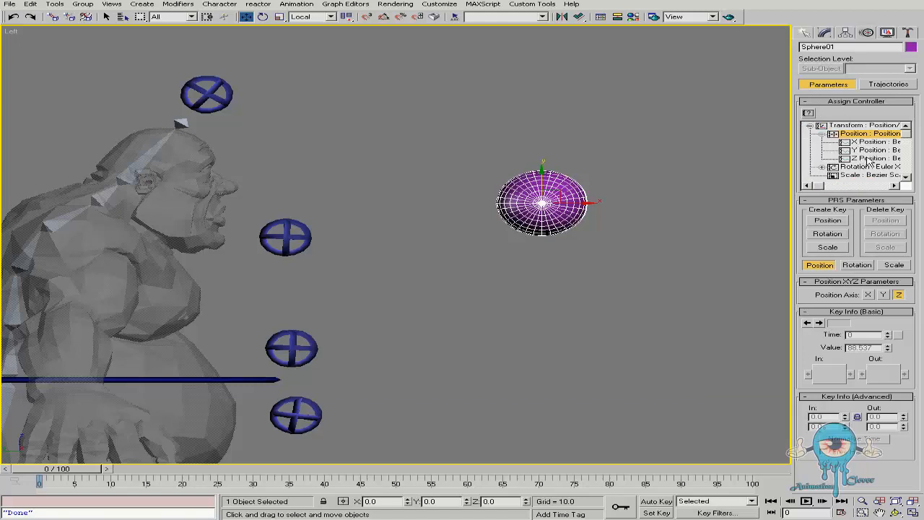
left_click(808, 113)
left_click_drag(428, 187, 432, 155)
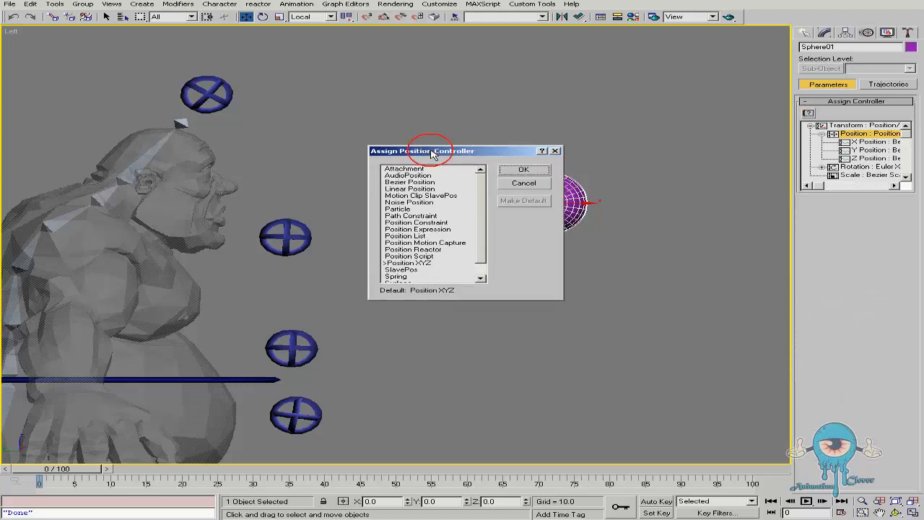
left_click(408, 236)
left_click(525, 172)
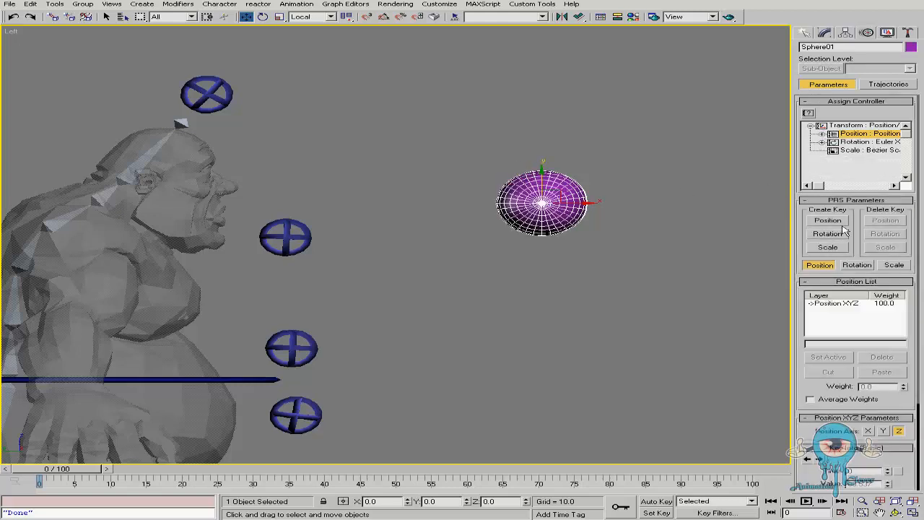
- Add a second Position XYZ controller to the Available slot of the sphere's Position List
left_click(822, 134)
mouse_move(814, 151)
left_mouse_down()
mouse_move(809, 142)
mouse_move(807, 150)
left_mouse_up()
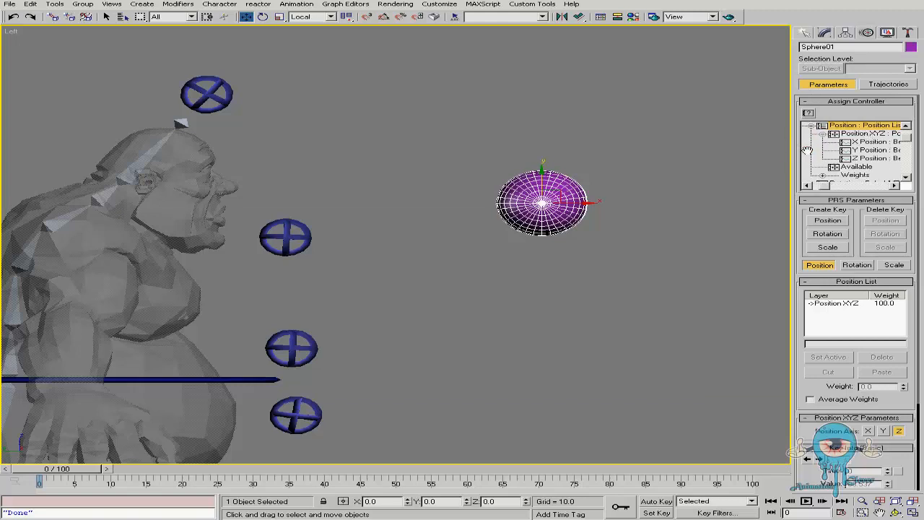
left_click(865, 168)
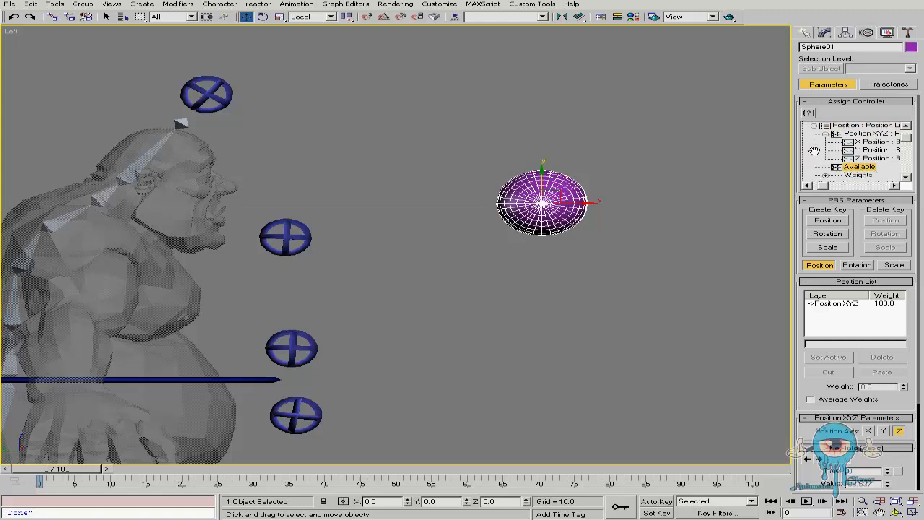
left_click_drag(801, 300, 826, 246)
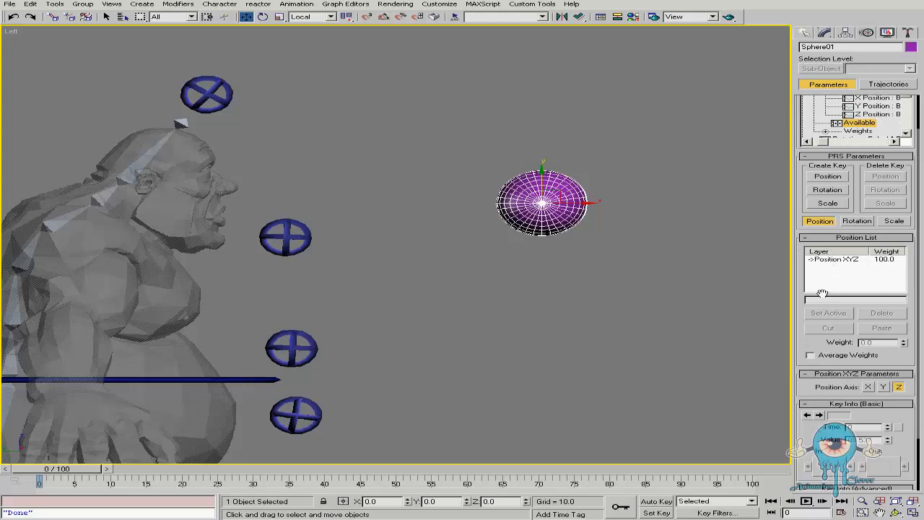
mouse_move(797, 322)
left_mouse_down()
mouse_move(797, 194)
mouse_move(792, 339)
left_mouse_up()
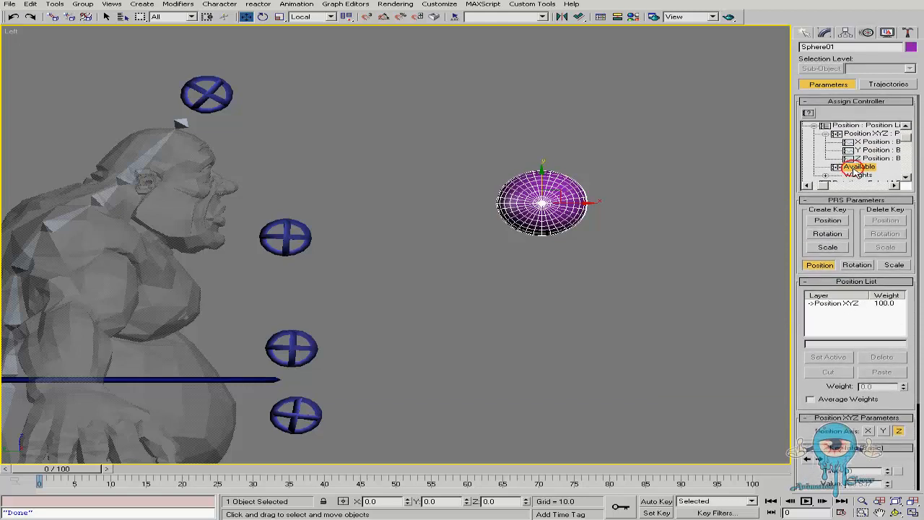
left_click(809, 113)
left_click_drag(461, 184, 466, 162)
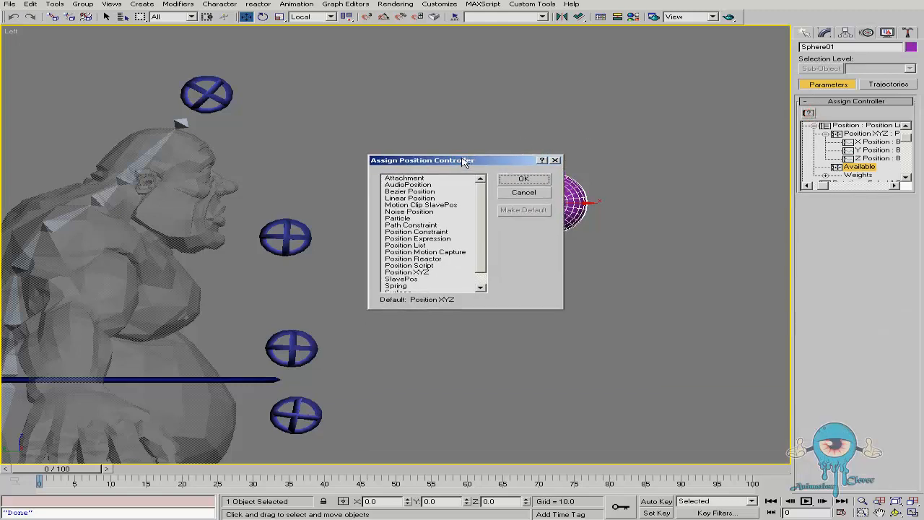
scroll(482, 211, "down", 1)
left_click(411, 259)
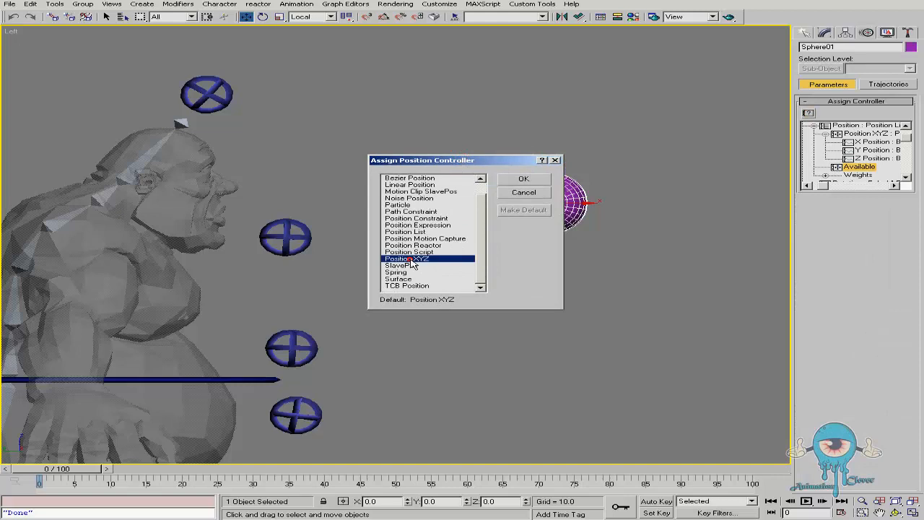
left_click(523, 180)
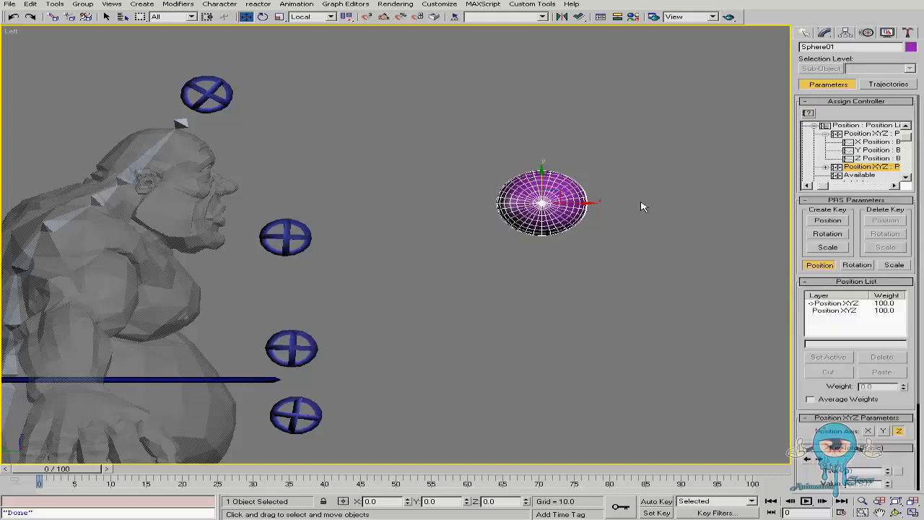
- Expand the second Position XYZ controller in the sphere's controller tree to examine its axis tracks
left_click(854, 135)
left_click(853, 167)
left_click(826, 167)
mouse_move(809, 165)
left_mouse_down()
mouse_move(800, 140)
mouse_move(783, 163)
mouse_move(804, 157)
mouse_move(789, 144)
mouse_move(800, 168)
left_mouse_up()
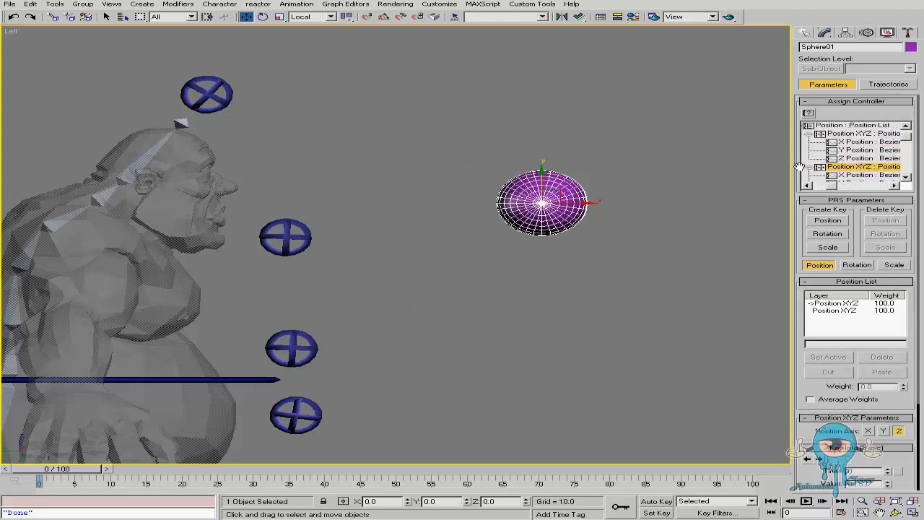
- Select the first Position XYZ layer in the Position List and examine its X, Y and Z values
left_click_drag(798, 290, 813, 193)
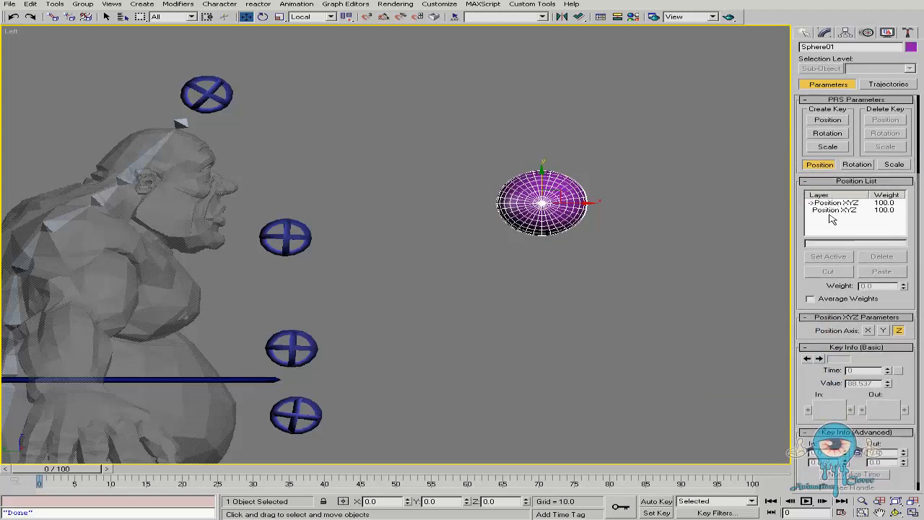
left_click(830, 202)
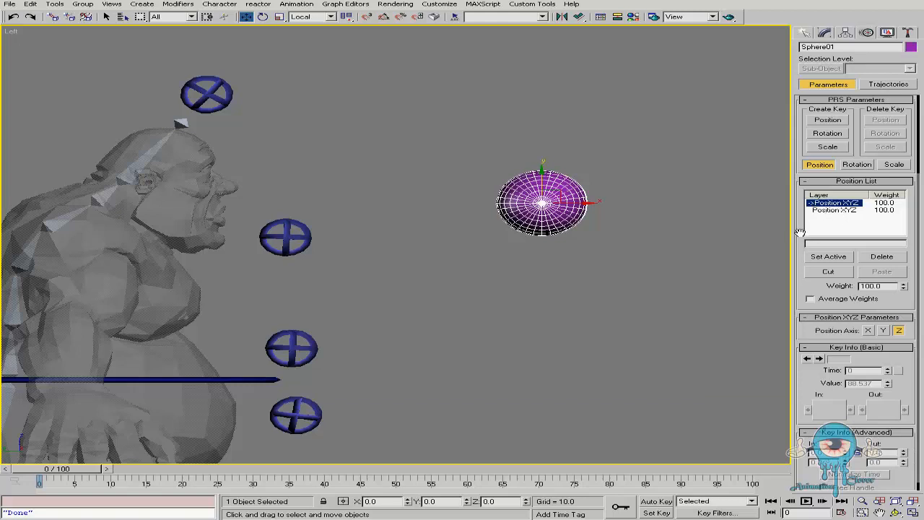
left_click_drag(800, 232, 806, 185)
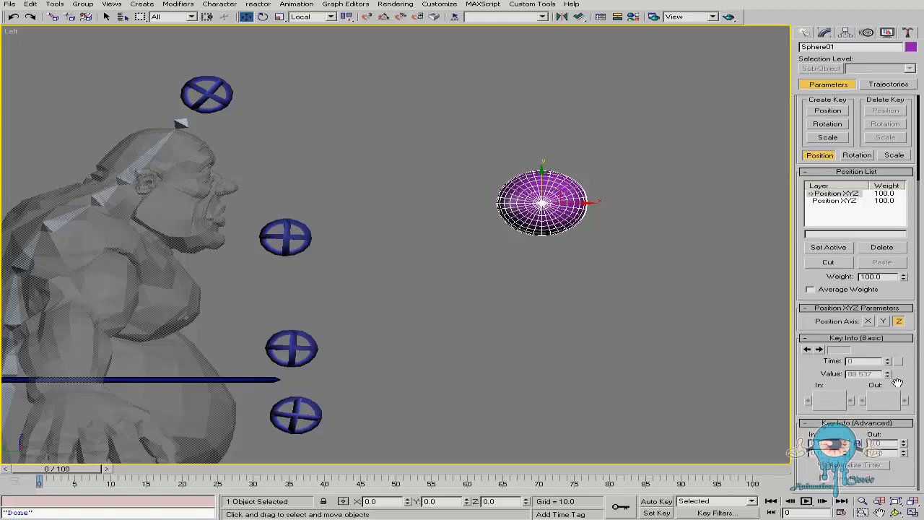
left_click(869, 322)
left_click(883, 321)
left_click(898, 323)
- Make the second Position XYZ layer active in the Position List and display its X axis value
left_click(825, 202)
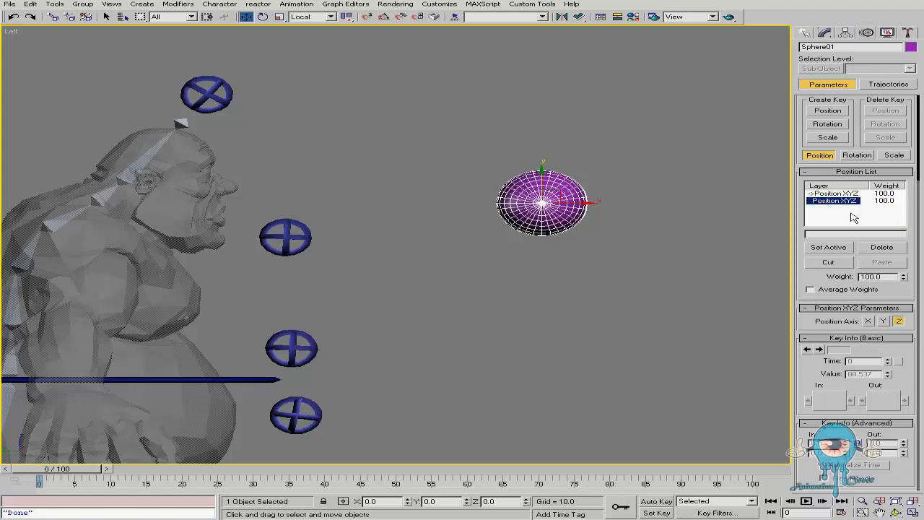
left_click(831, 195)
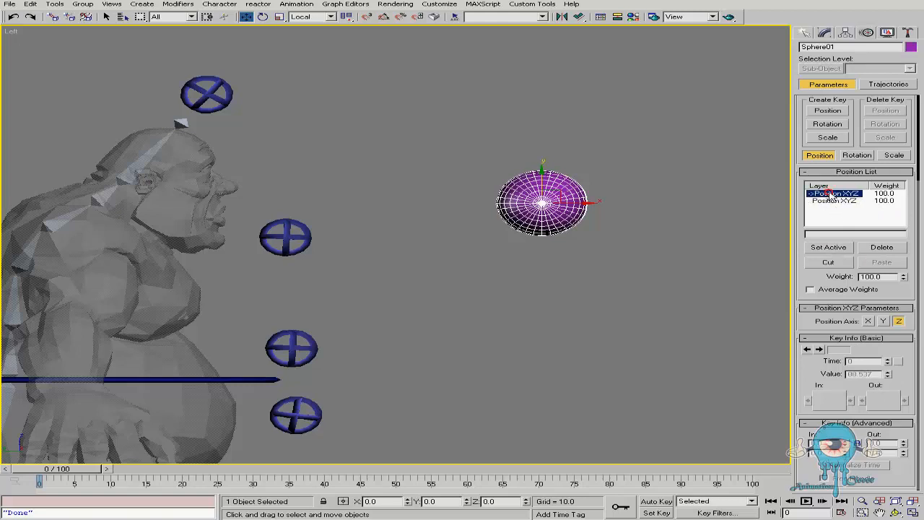
double_click(825, 201)
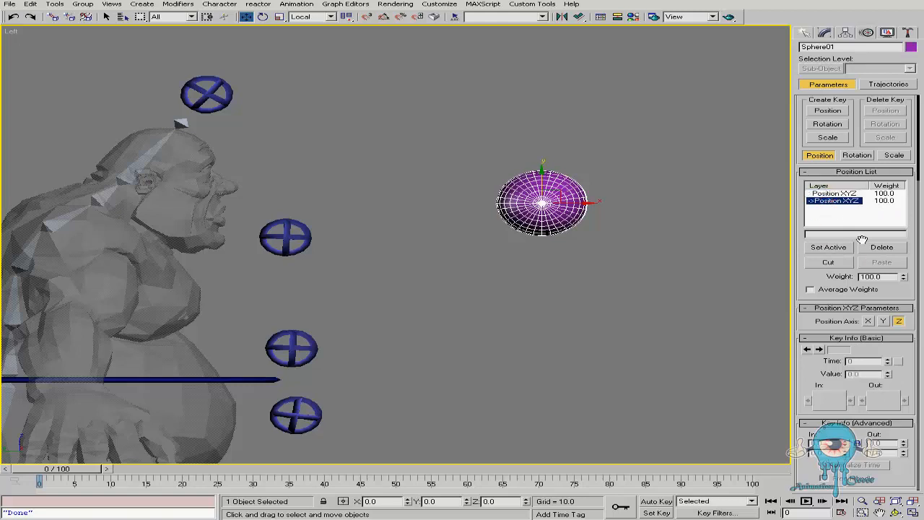
left_click(802, 278)
left_click(868, 320)
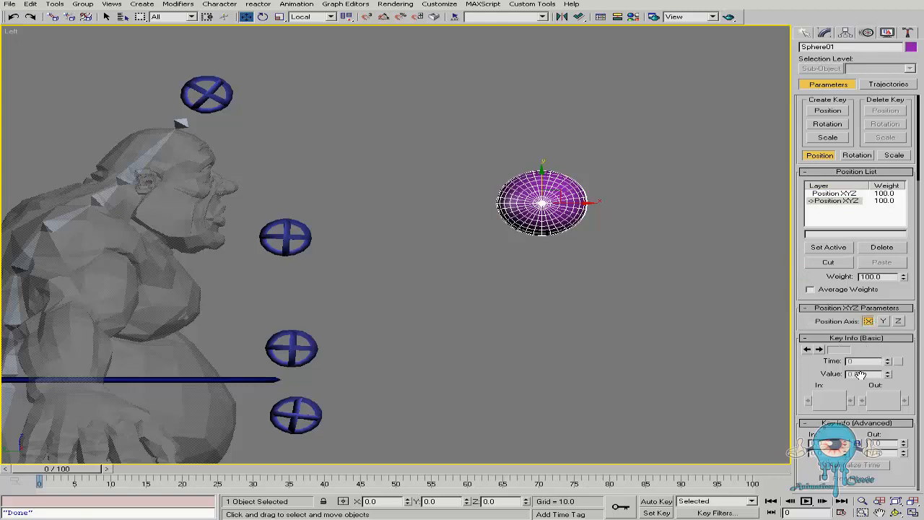
- Examine the second Position XYZ layer's Y and Z values and compare both layers in the sphere's Position List
left_click(884, 320)
left_click(898, 320)
scroll(830, 216, "up", 1)
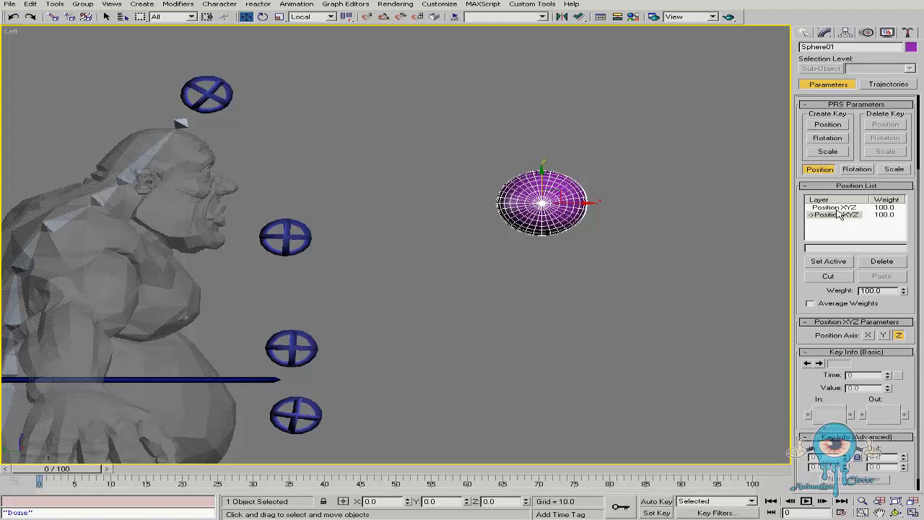
left_click(840, 208)
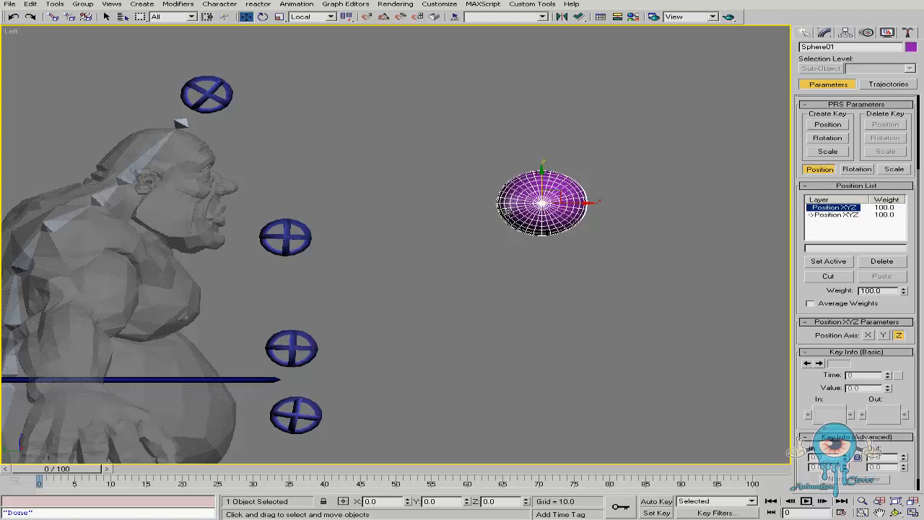
left_click(827, 216)
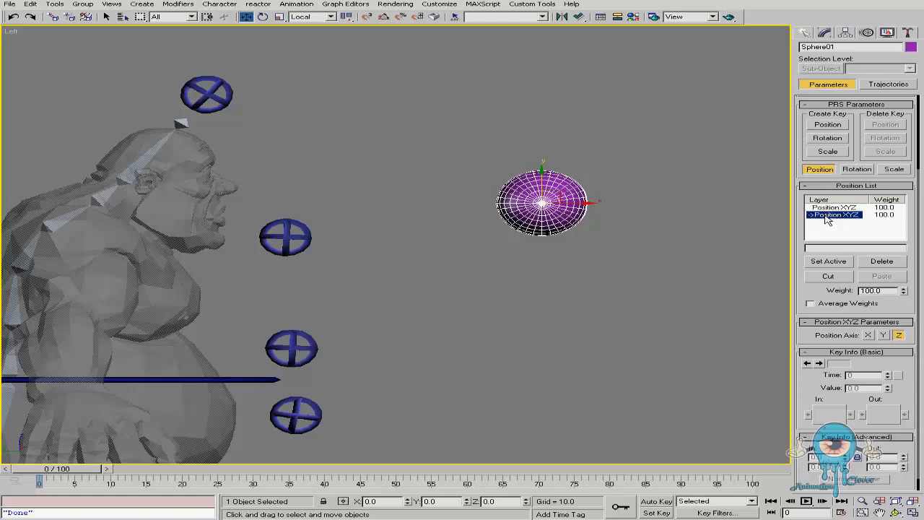
scroll(812, 217, "down", 2)
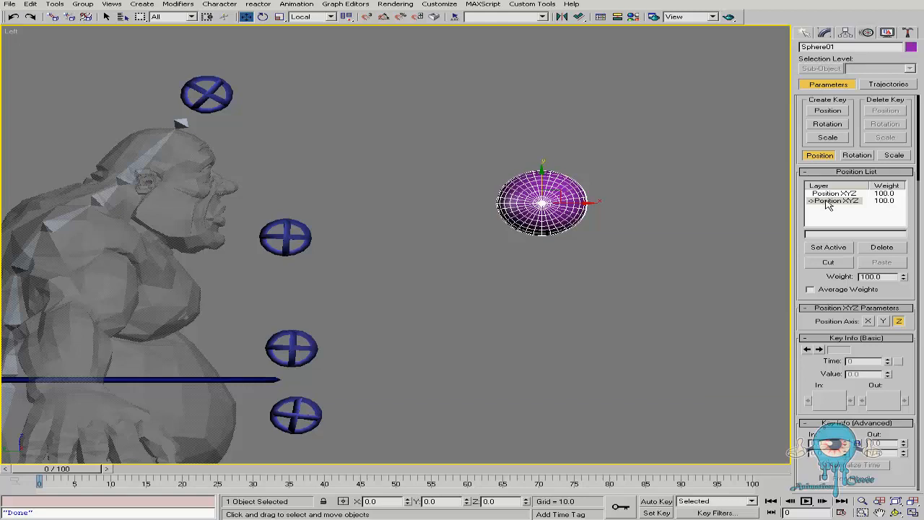
- Delete the demonstration sphere in front of the ogre
middle_click_drag(495, 209, 582, 188)
key("alt+z")
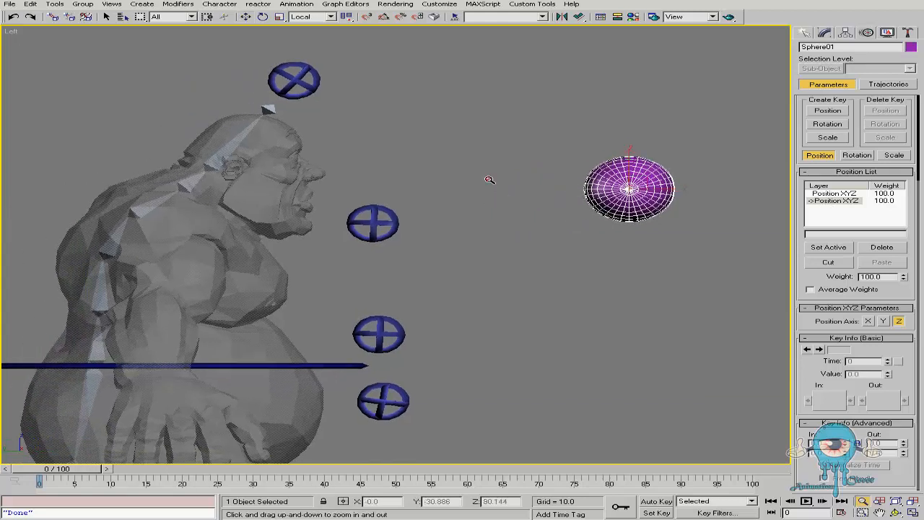
scroll(489, 179, "down", 2)
key("w")
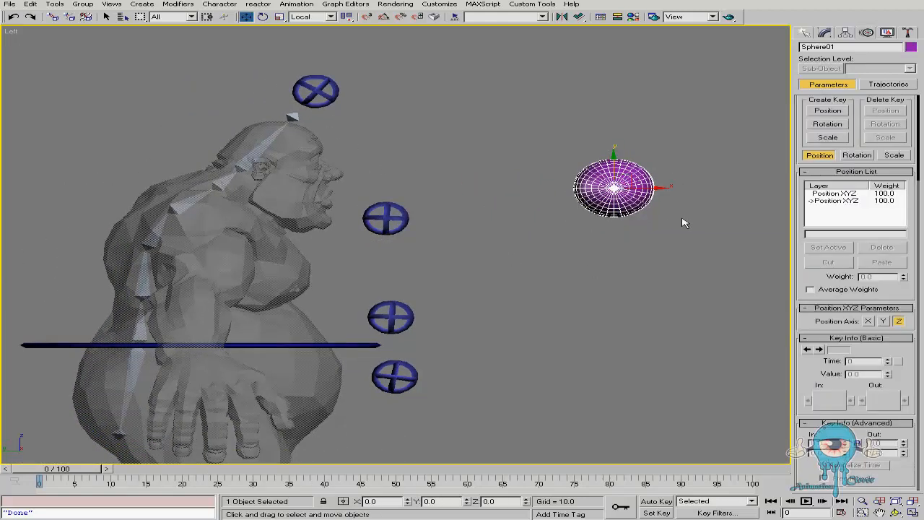
key("Delete")
- Apply Freeze Transform to the circle control above the ogre's head and accept the added layer of controllers
middle_click_drag(425, 162, 477, 170)
left_click(369, 99)
middle_click_drag(402, 125, 473, 131)
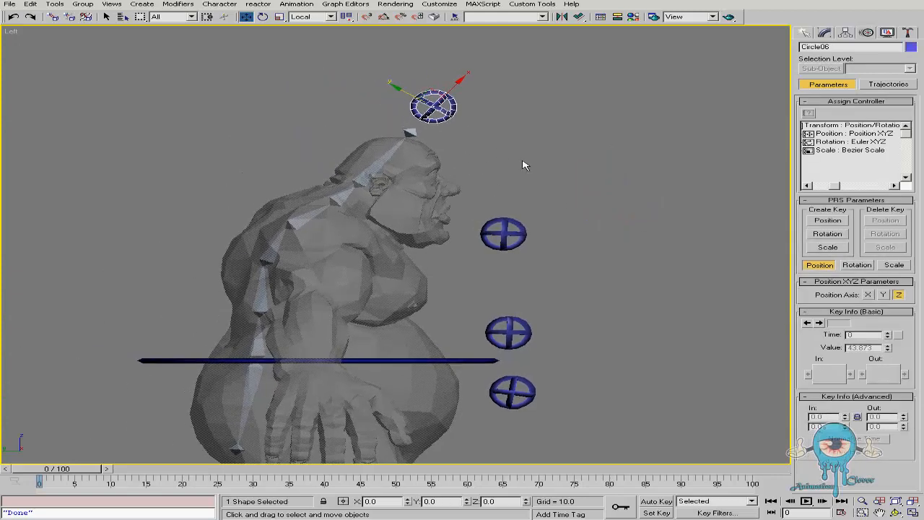
left_click_drag(832, 186, 819, 188)
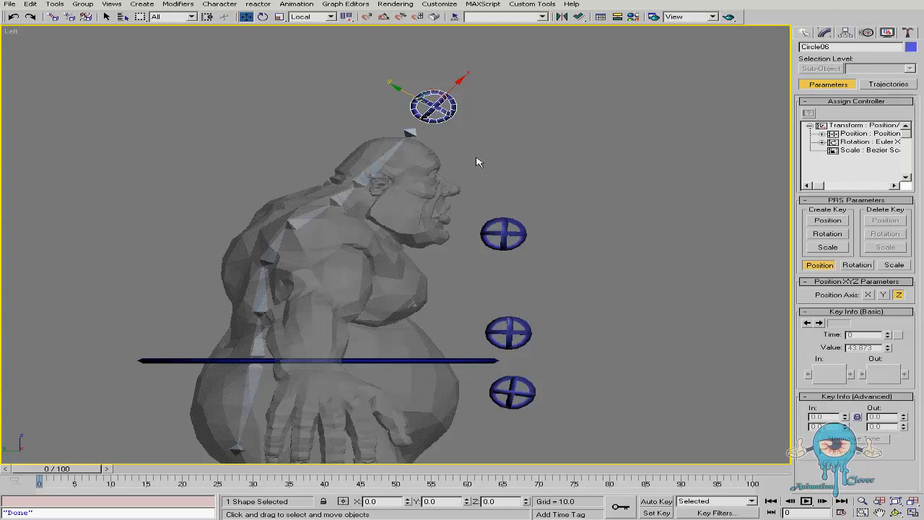
right_click(524, 160)
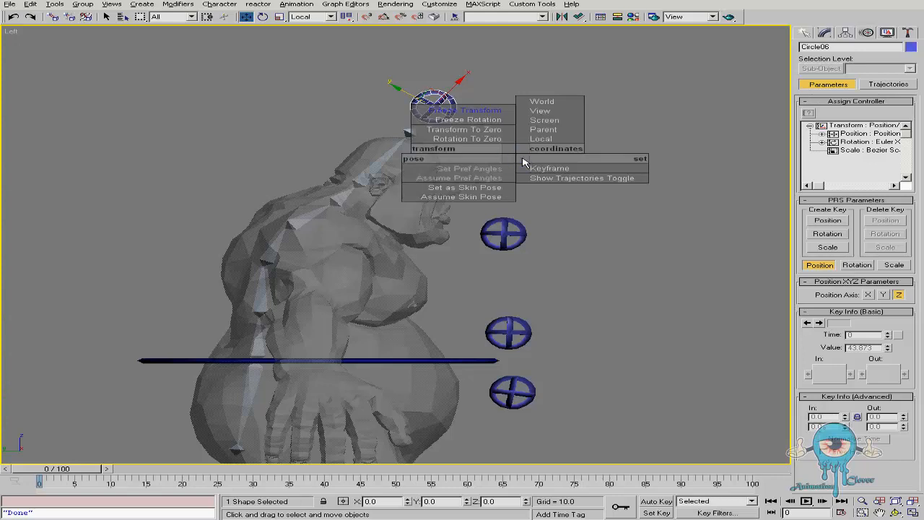
left_click(479, 115)
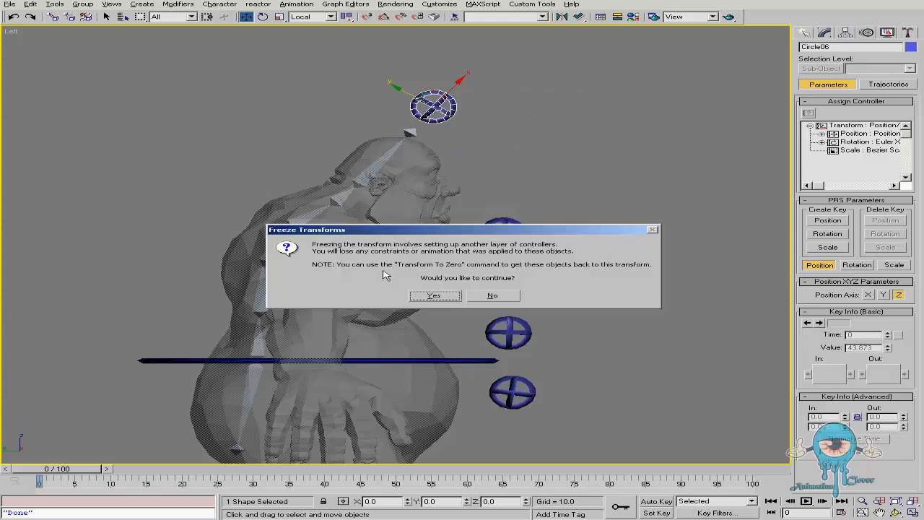
left_click_drag(456, 231, 460, 163)
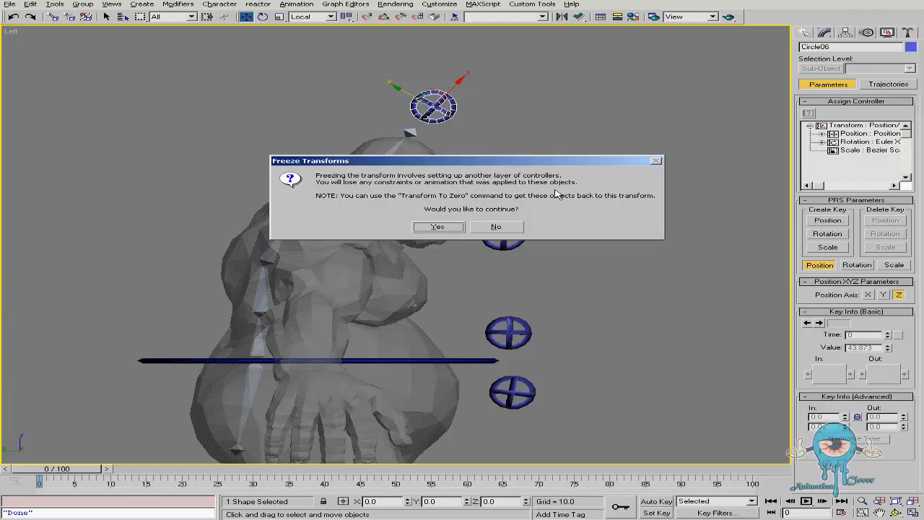
left_click(439, 227)
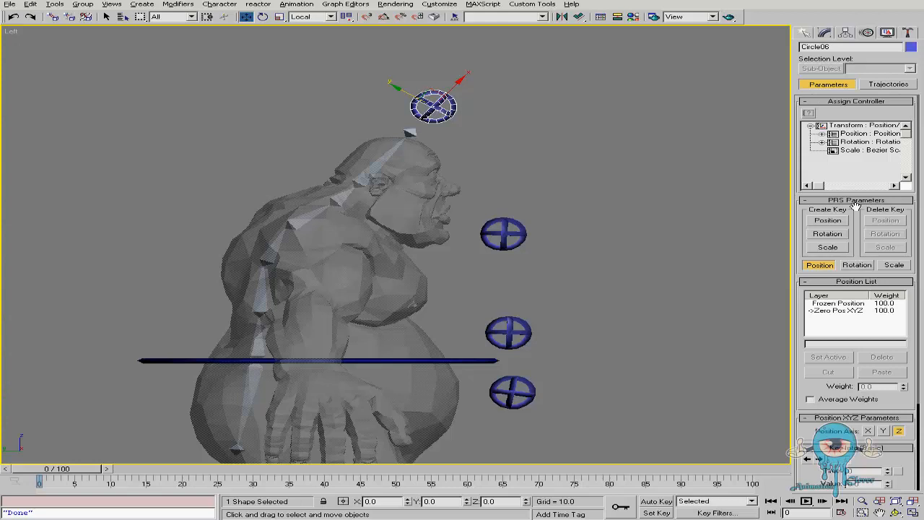
- Expand the head control's position controller and examine the Frozen Position and Zero Pos XYZ layers in its Position List
left_click(822, 133)
mouse_move(813, 155)
left_mouse_down()
mouse_move(804, 115)
mouse_move(812, 155)
left_mouse_up()
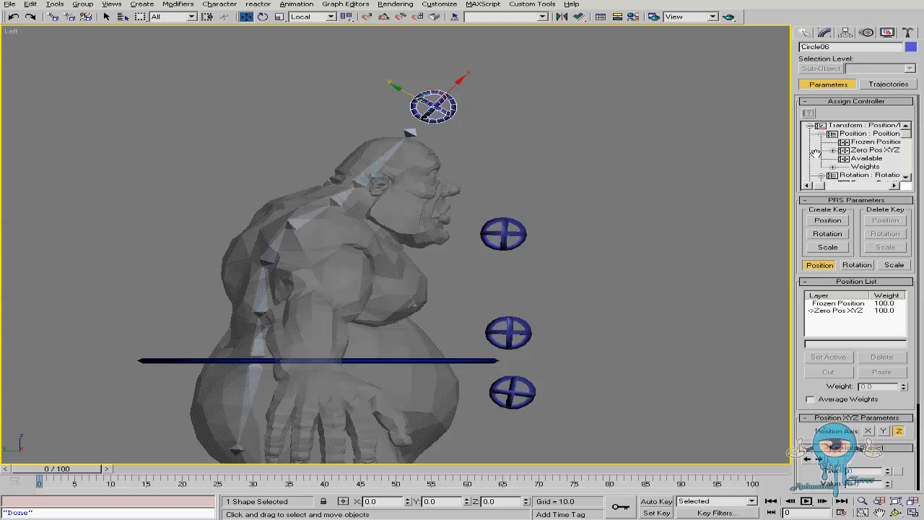
left_click(834, 304)
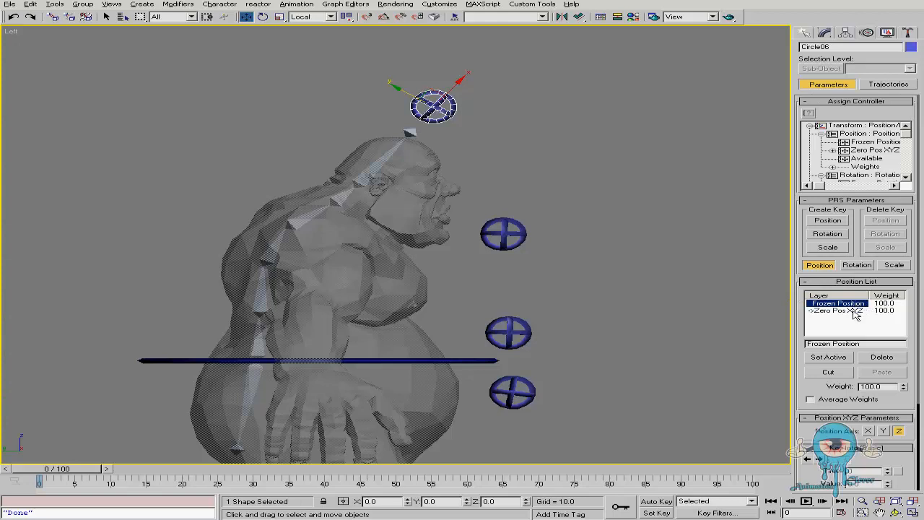
left_click_drag(808, 382, 809, 354)
left_click(836, 278)
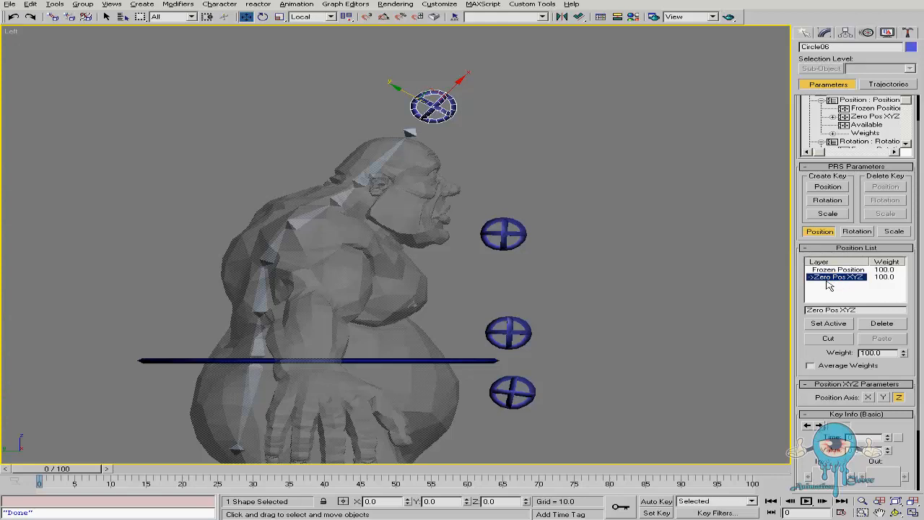
left_click_drag(800, 283, 800, 270)
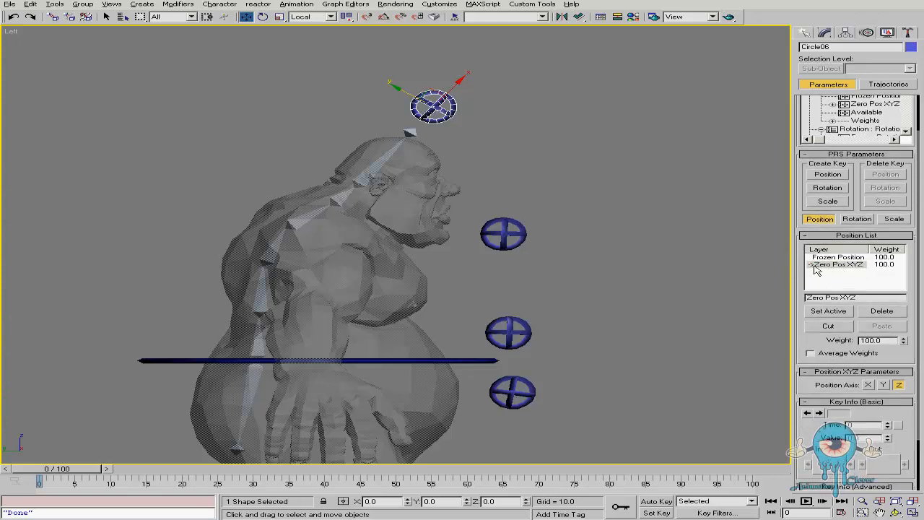
- Examine the Frozen Rotation and Zero Euler XYZ layers in the head control's Rotation List, and return to its position parameters
left_click(857, 218)
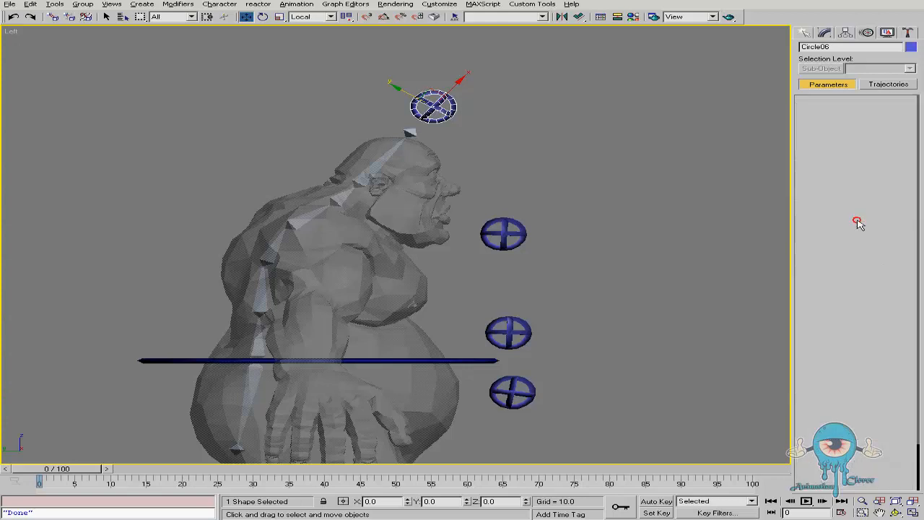
left_click_drag(798, 312, 798, 259)
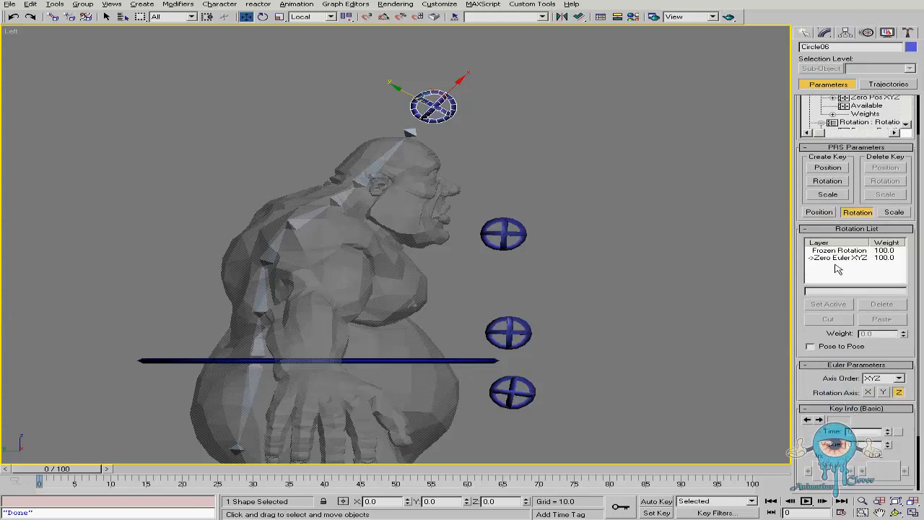
left_click(821, 252)
left_click(822, 259)
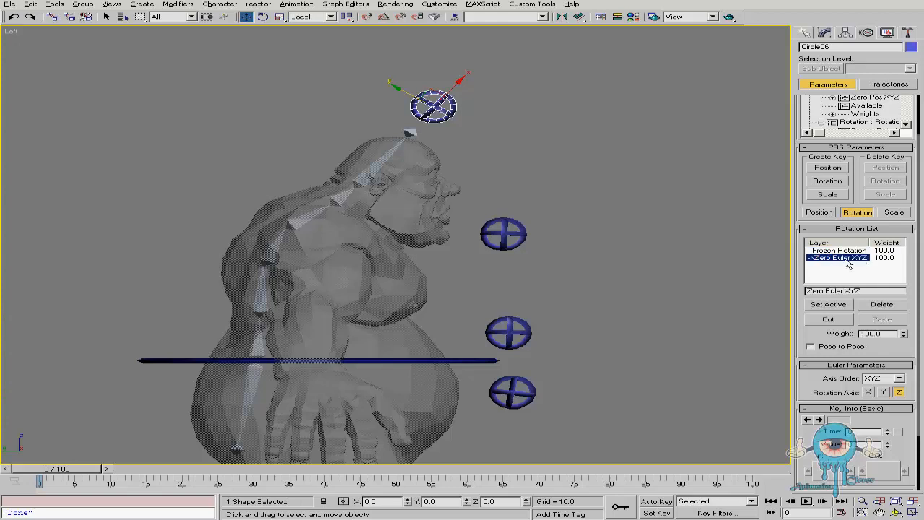
left_click(831, 214)
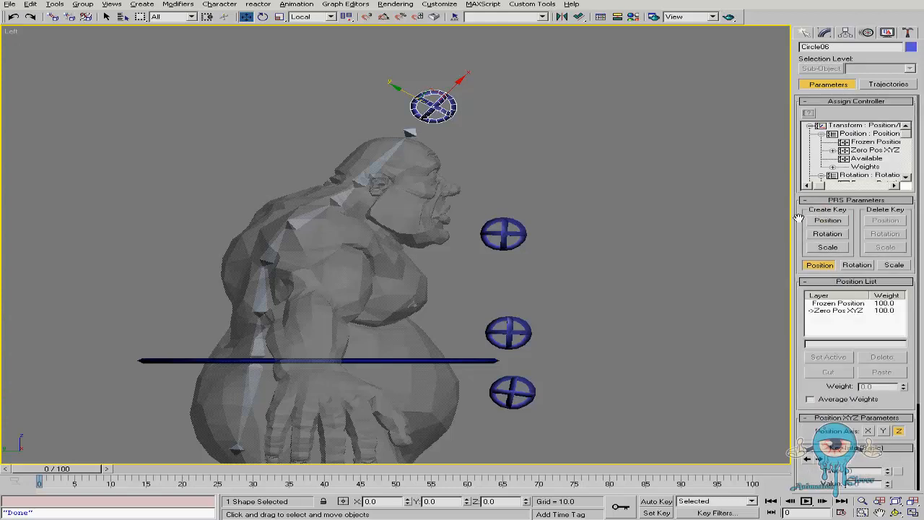
- Apply Freeze Transform to the three circle controls in front of the ogre's torso and the waist ring together, and clear the selection
middle_click_drag(501, 175, 470, 133)
left_click_drag(528, 162, 473, 305)
left_click_drag(526, 340, 471, 368, "ctrl")
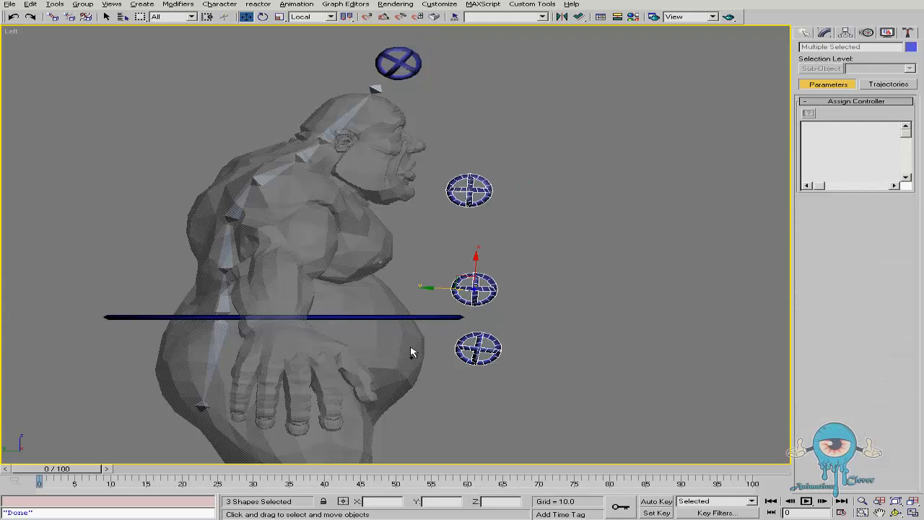
left_click(419, 306, "ctrl")
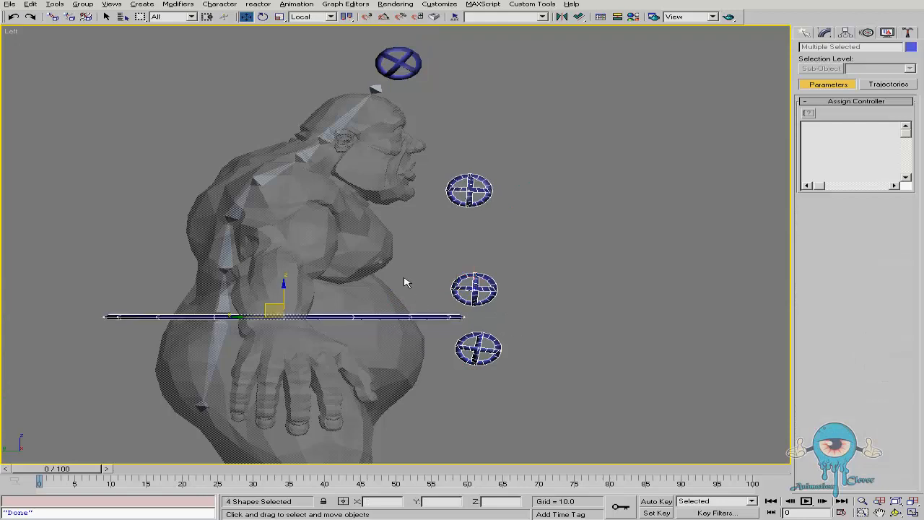
right_click(409, 270)
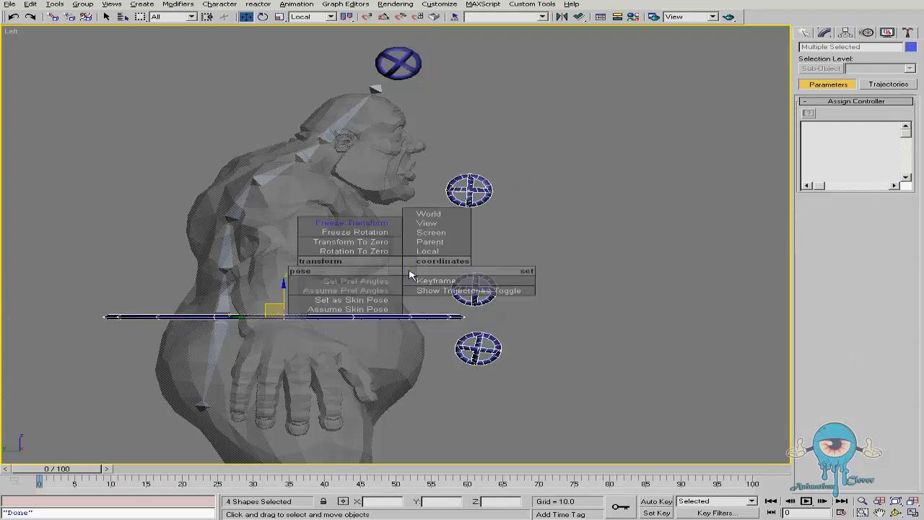
left_click(352, 224)
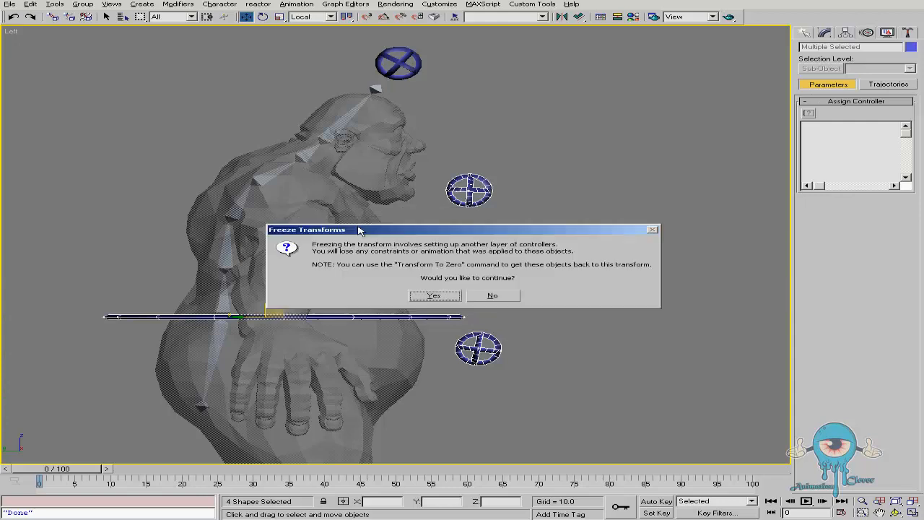
left_click(434, 296)
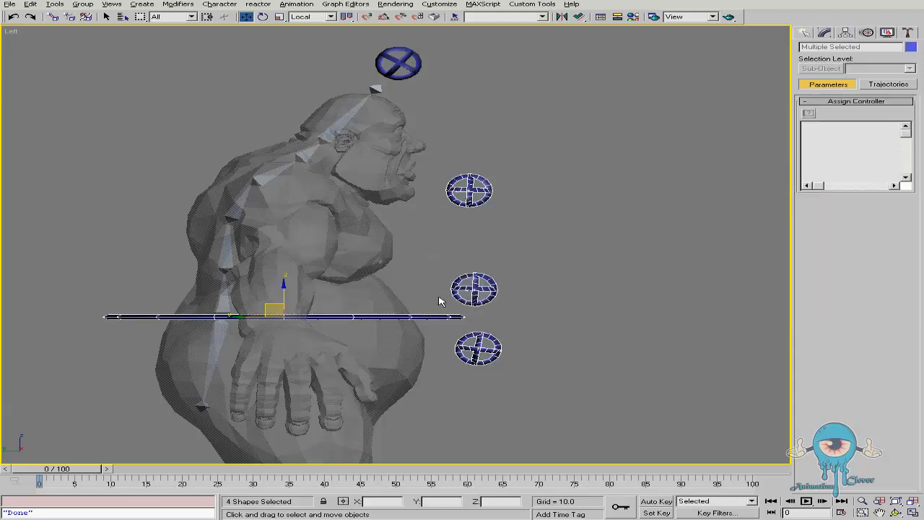
key("alt+z")
left_click_drag(423, 262, 421, 268)
middle_click_drag(422, 270, 434, 189)
mouse_move(434, 190)
left_mouse_down()
mouse_move(427, 207)
mouse_move(412, 196)
mouse_move(425, 195)
left_mouse_up()
key("w")
left_click(688, 260)
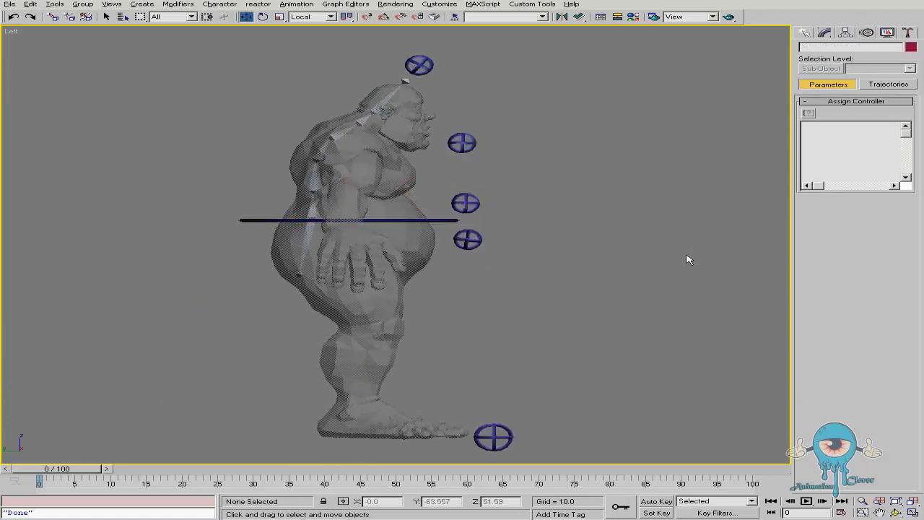